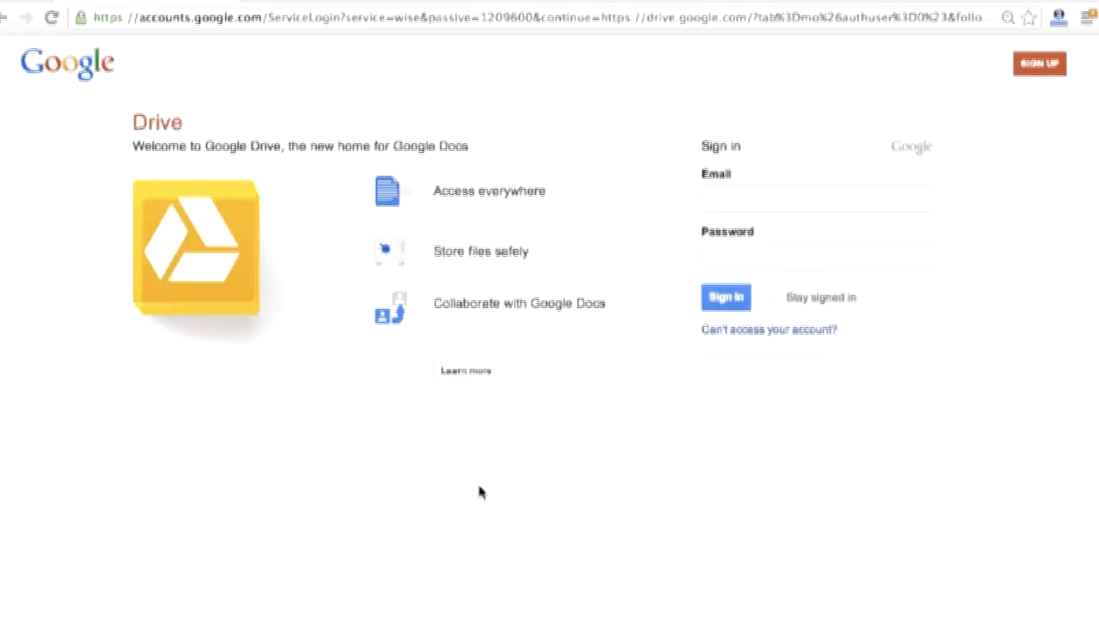
Step: Sign in to Google Drive with the suggested account e-mail and its password
left_click(753, 199)
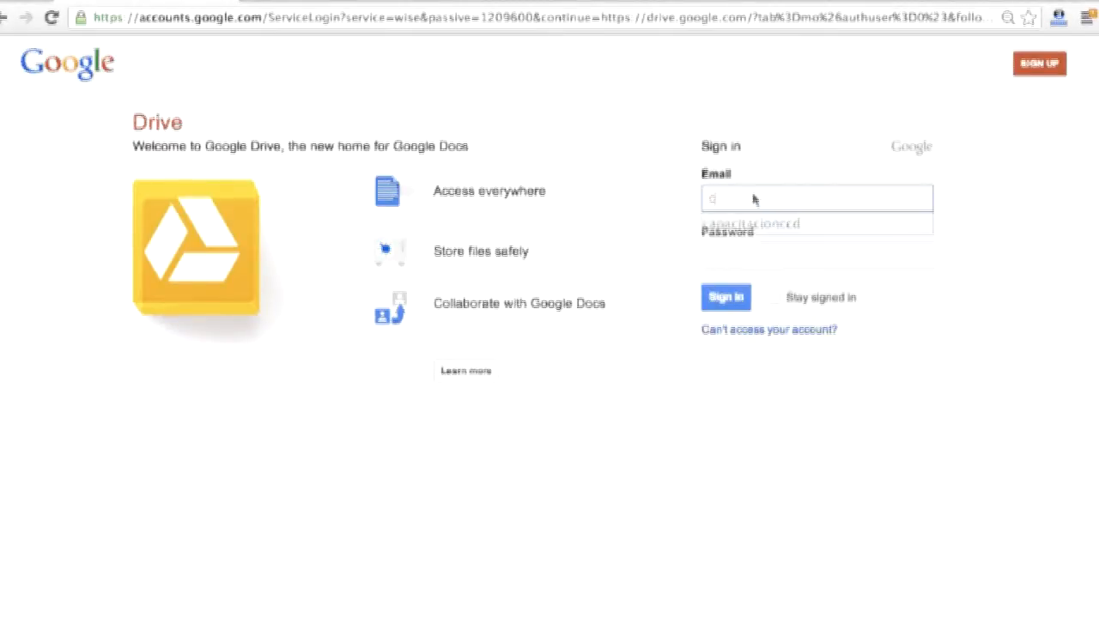
type("c")
left_click(778, 221)
left_click(766, 254)
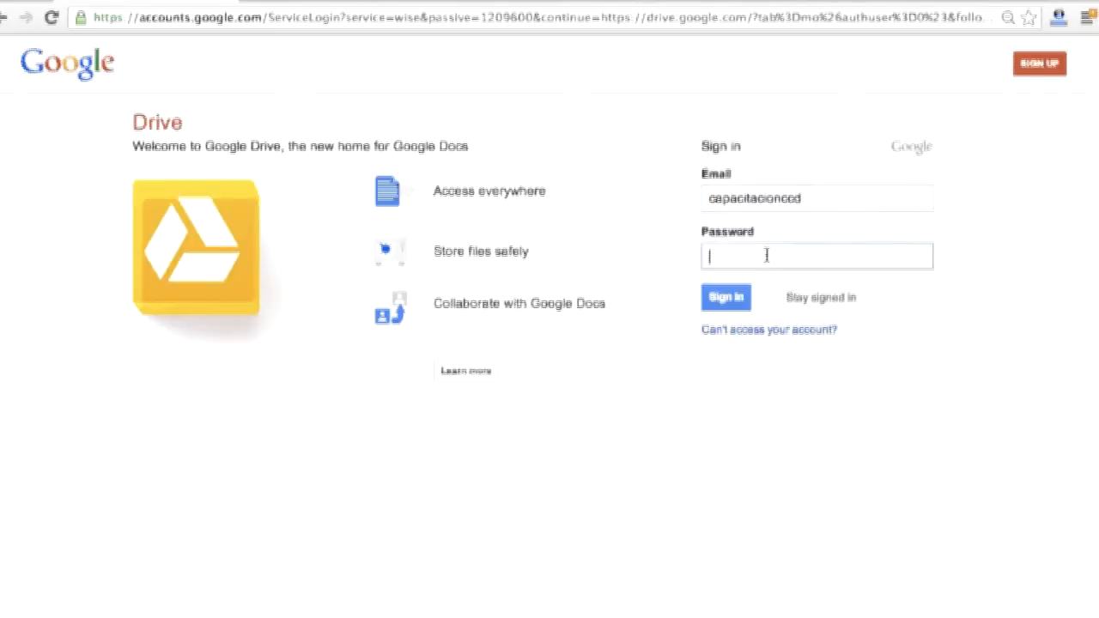
type("**********")
key("Return")
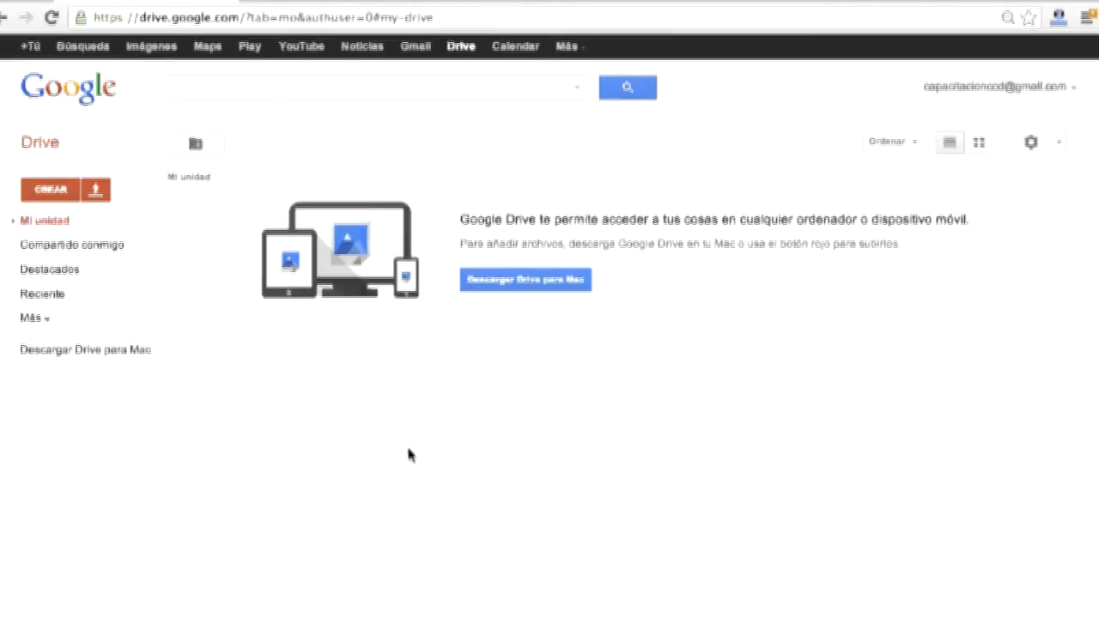
Step: Create a new form in Drive and choose the Pájaros azules theme for it
left_click(47, 197)
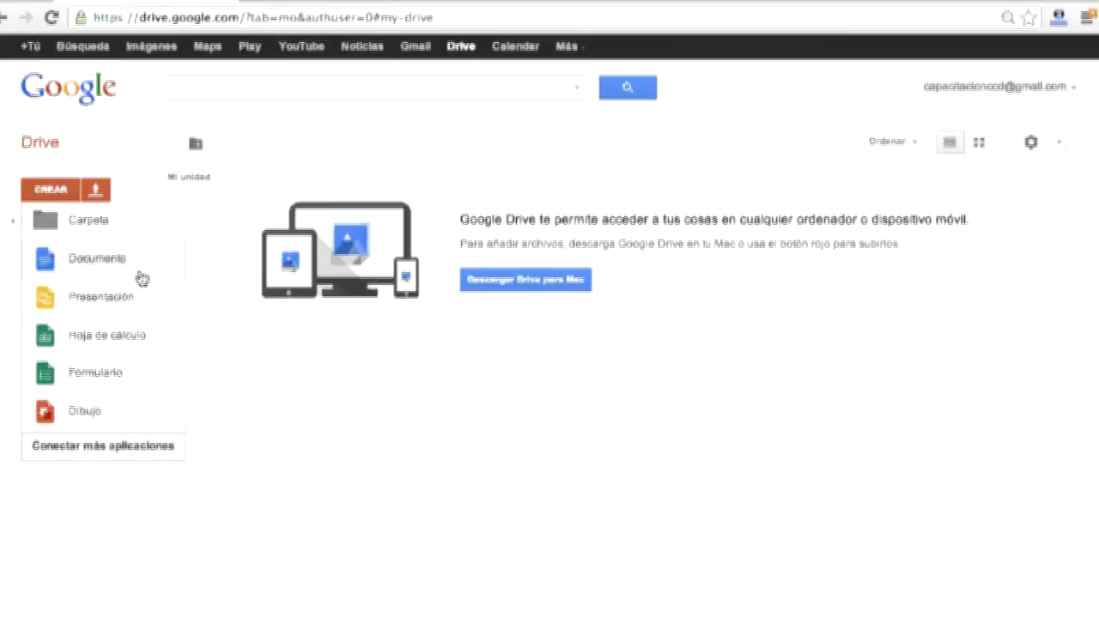
left_click(118, 380)
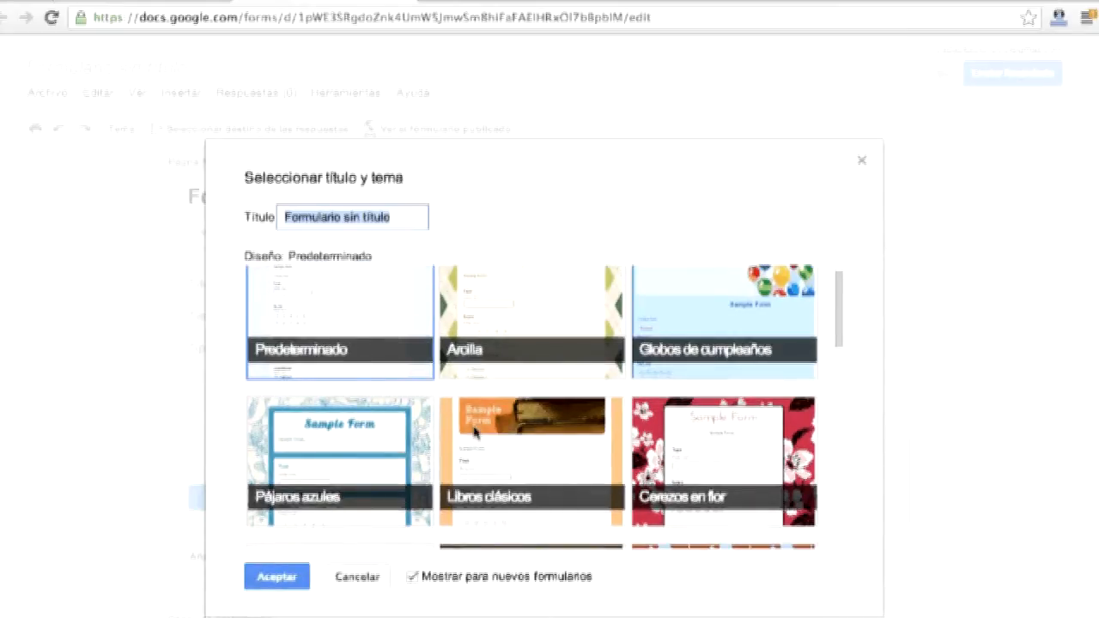
scroll(475, 432, "down", 3)
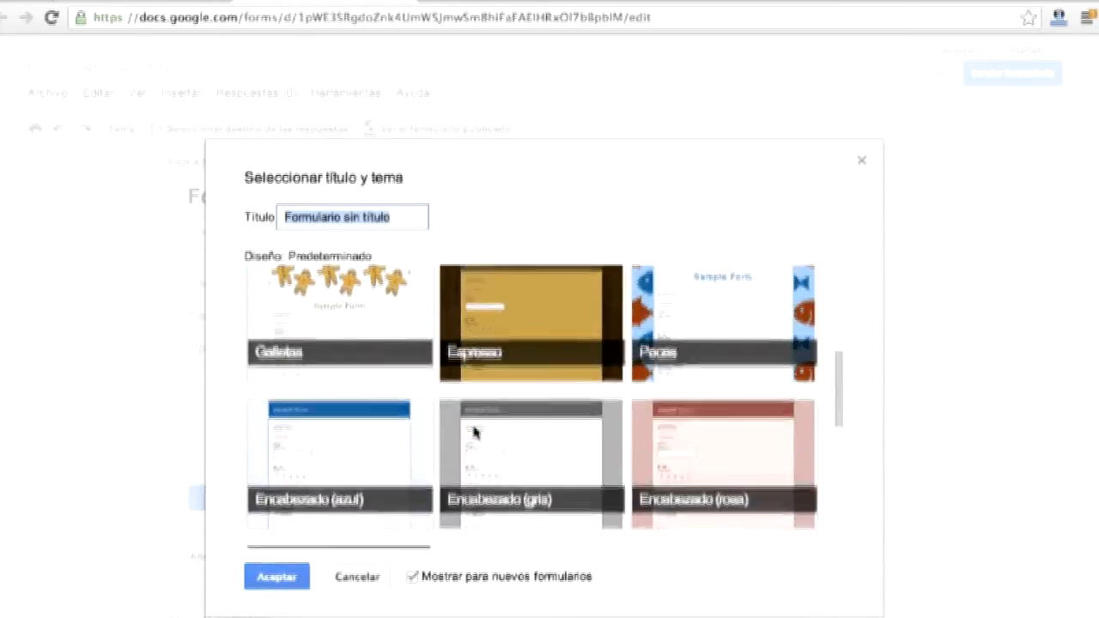
scroll(475, 432, "down", 1)
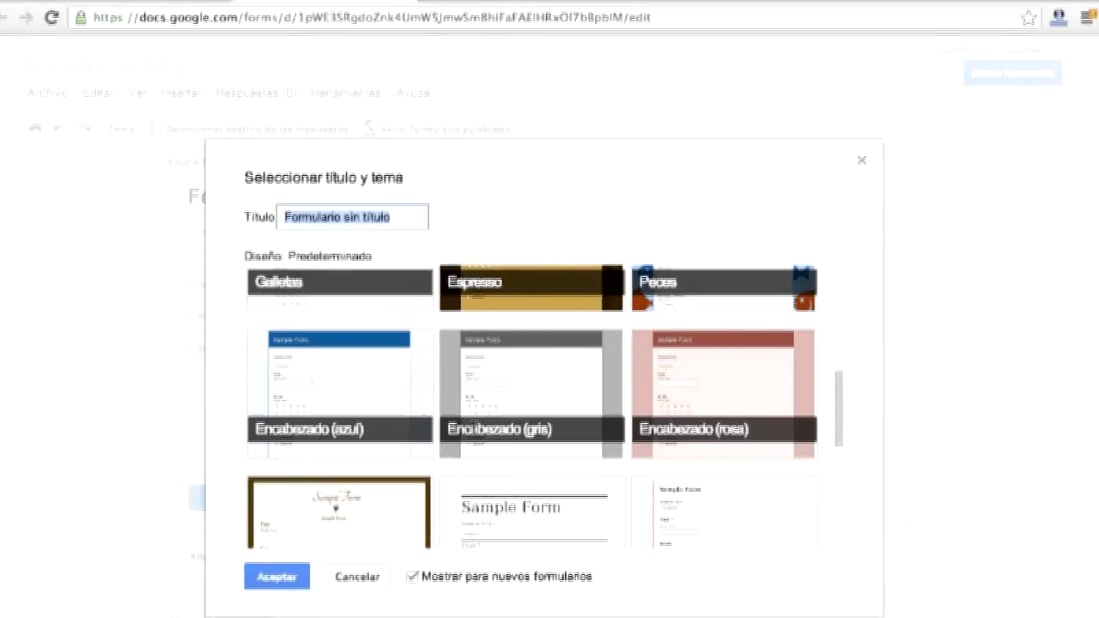
scroll(475, 432, "down", 2)
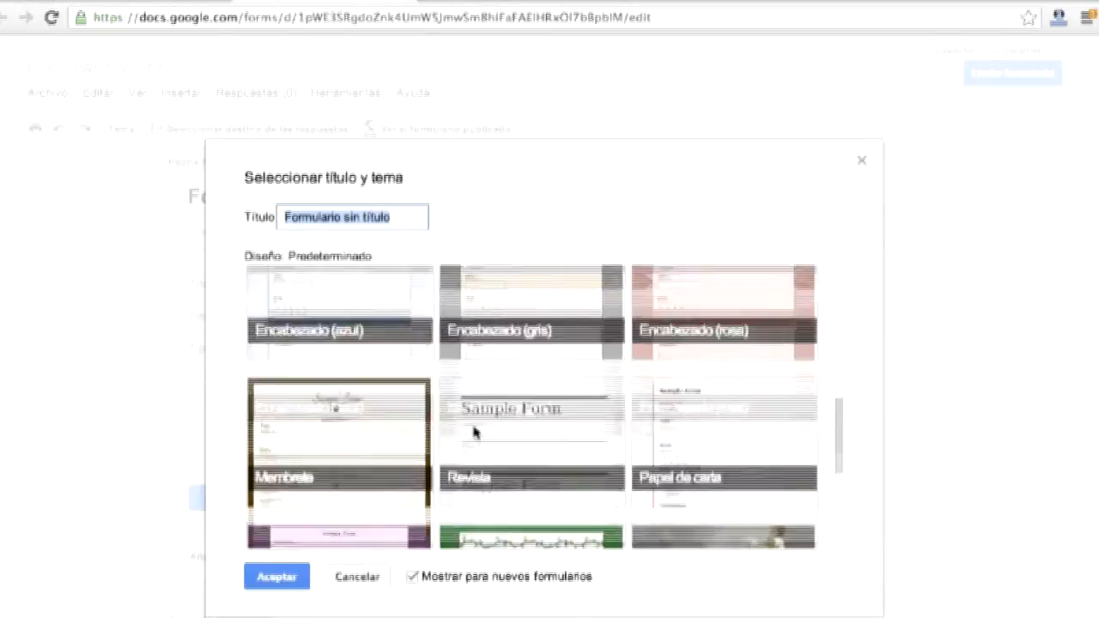
scroll(479, 436, "up", 5)
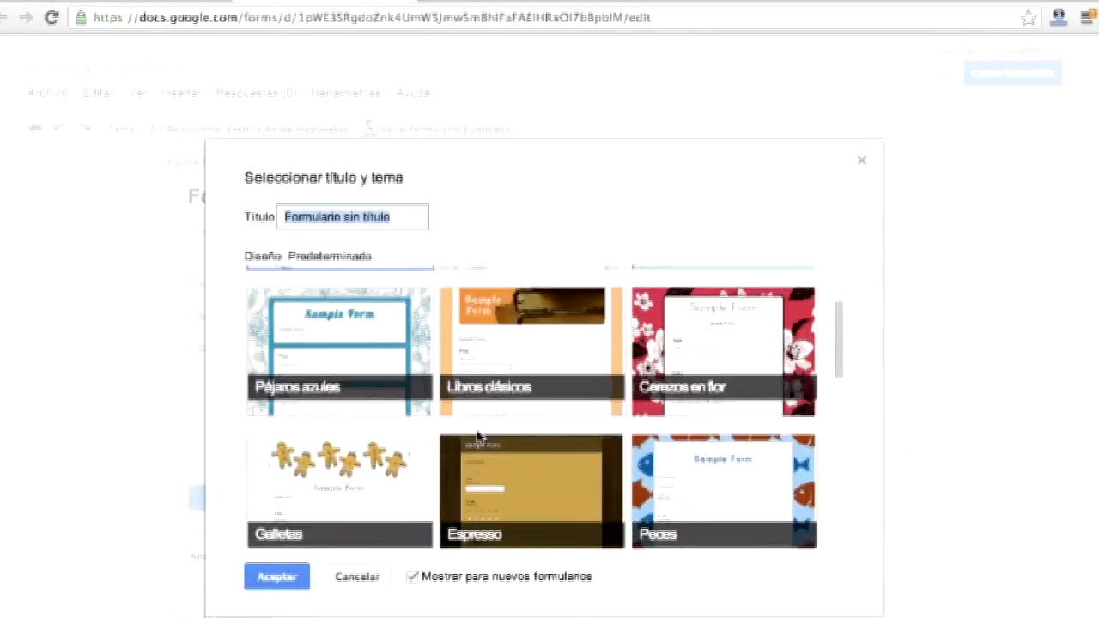
scroll(479, 436, "up", 1)
left_click(377, 404)
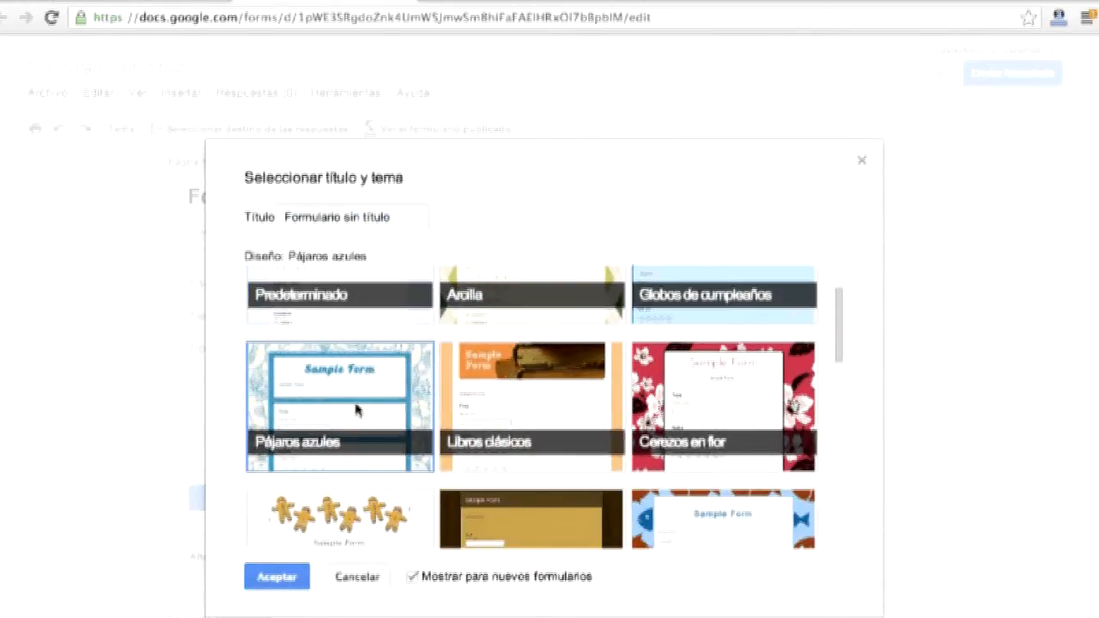
Step: Replace the new form's default title with "Encuesta" and accept the title and theme settings
left_click(353, 216)
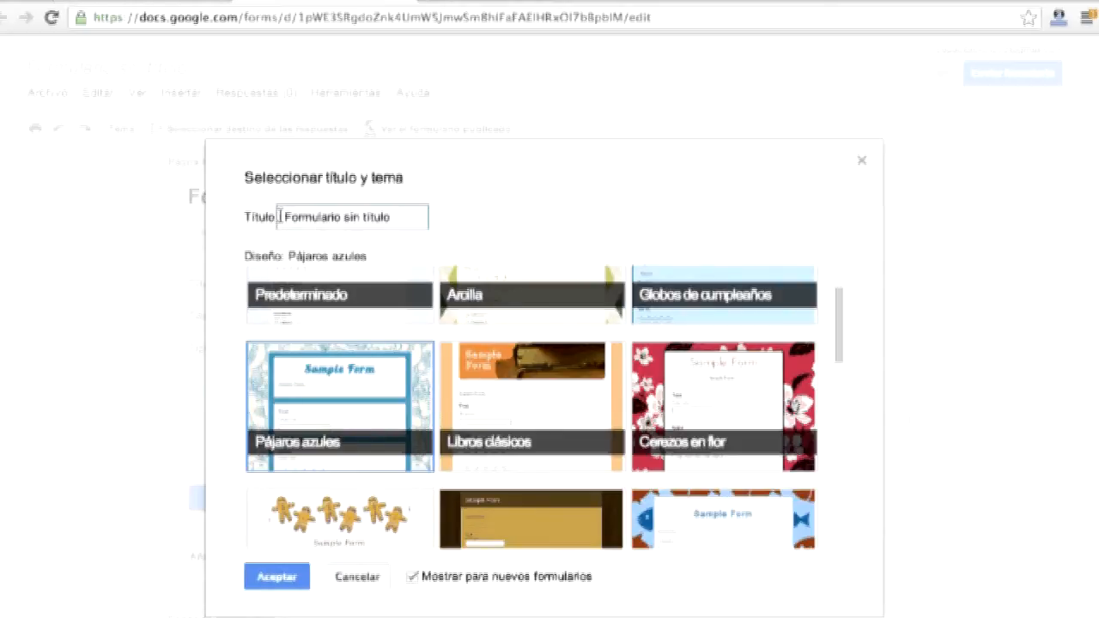
left_click_drag(284, 217, 420, 233)
type("En")
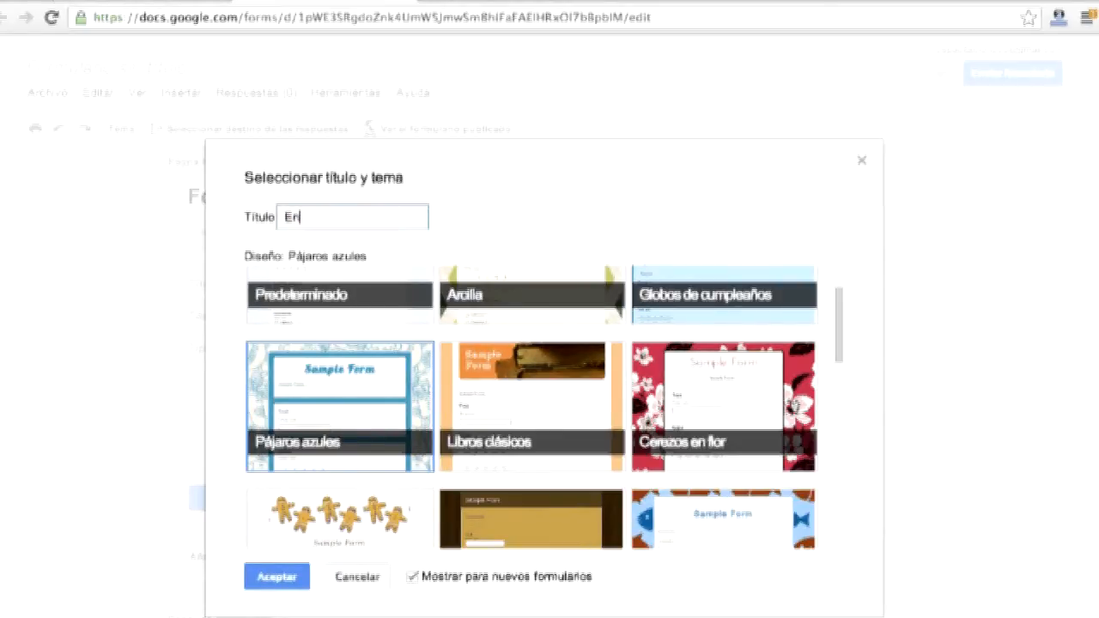
type("cuesta")
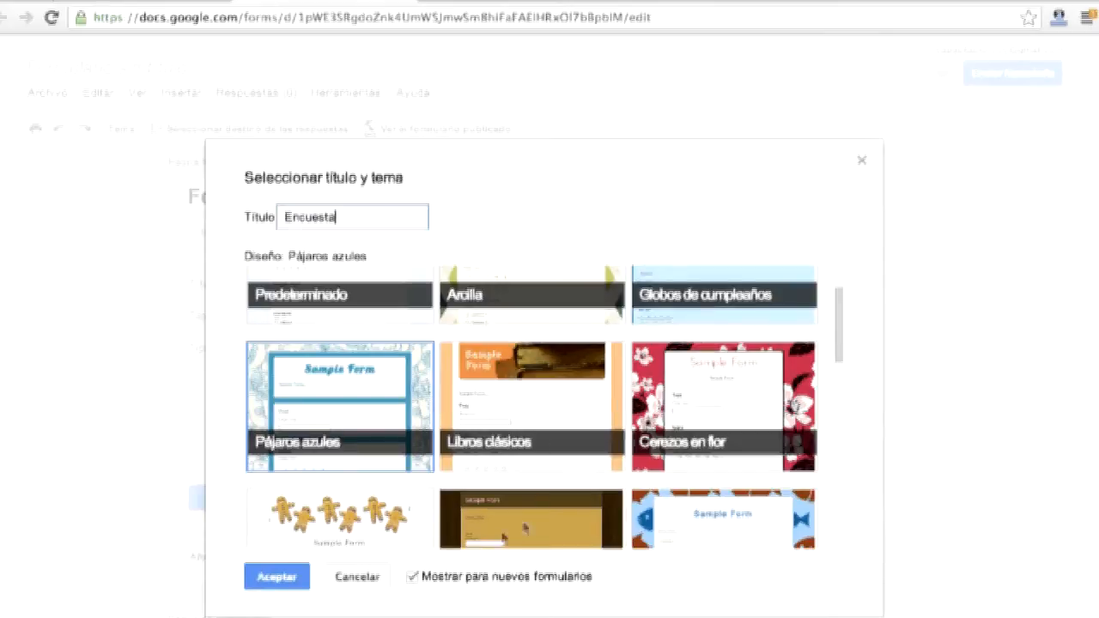
left_click(278, 580)
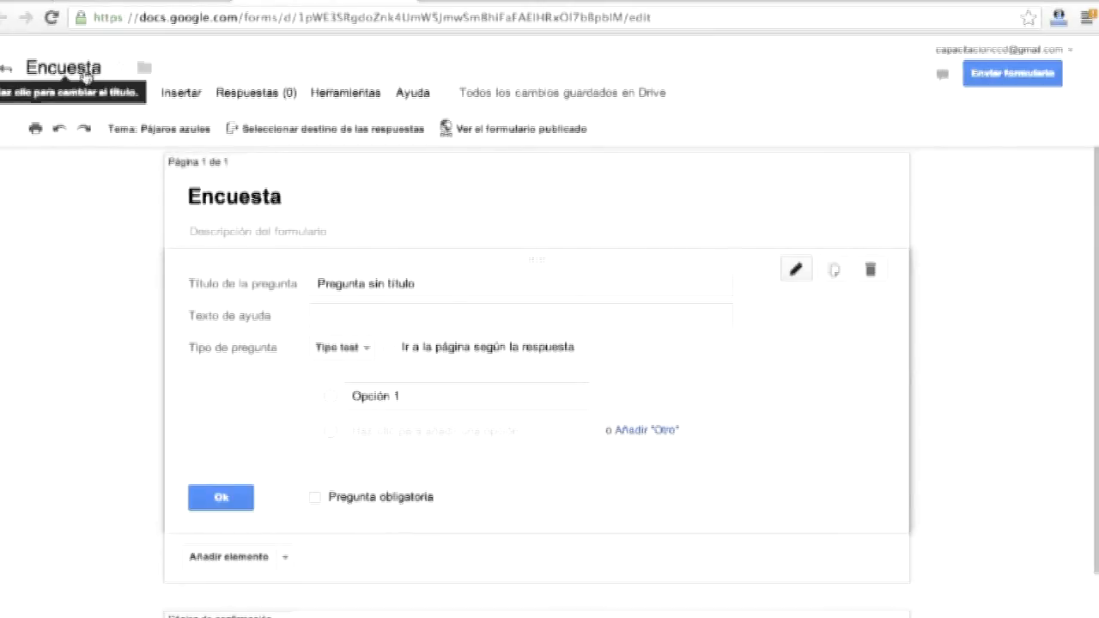
left_click(85, 76)
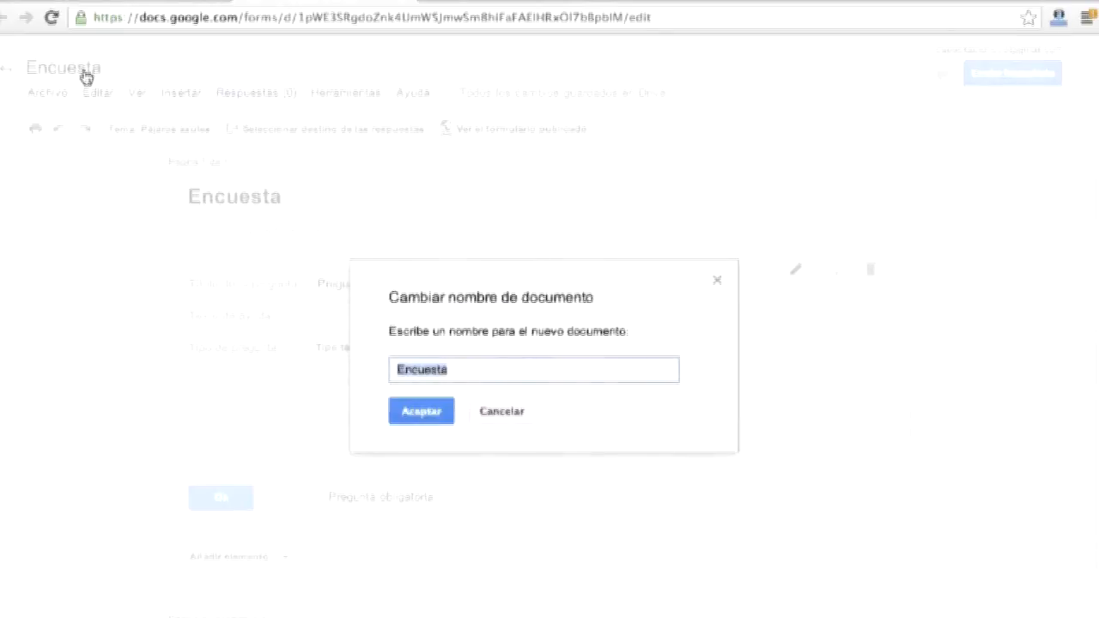
left_click(467, 373)
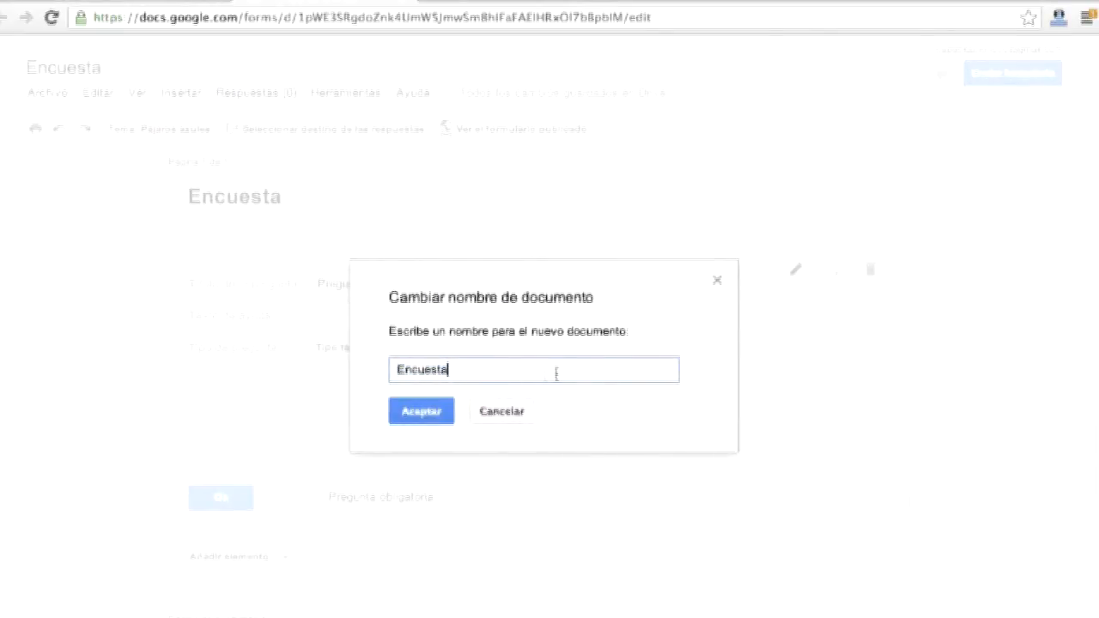
left_click(509, 412)
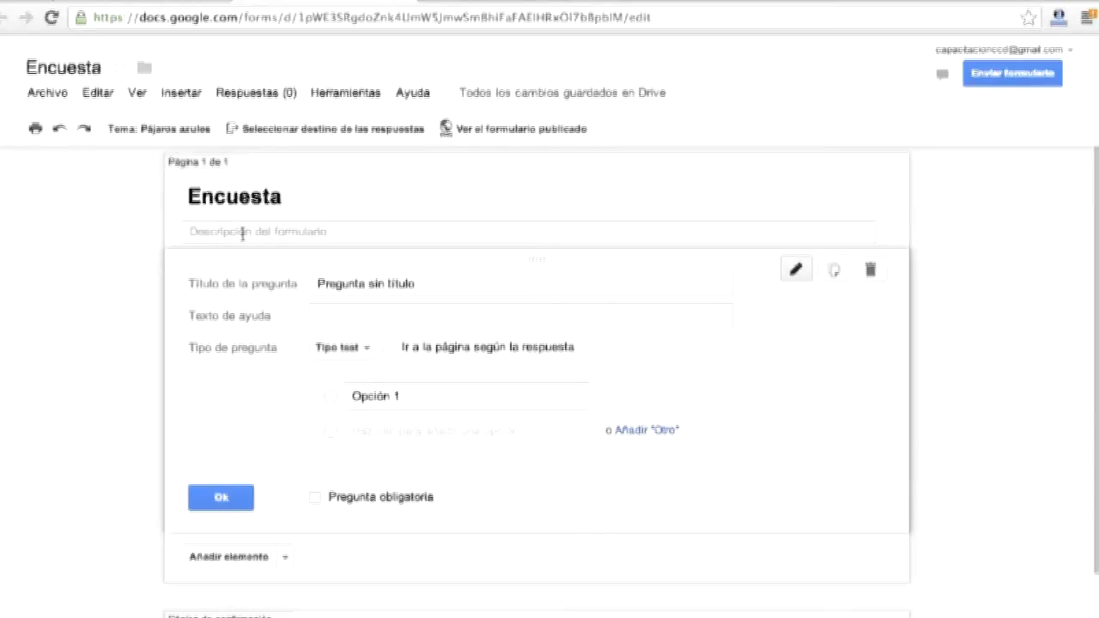
Step: Enter "Encuesta de satisfacción al cliente - Colombia Digital" as the form description
left_click(243, 233)
type("En")
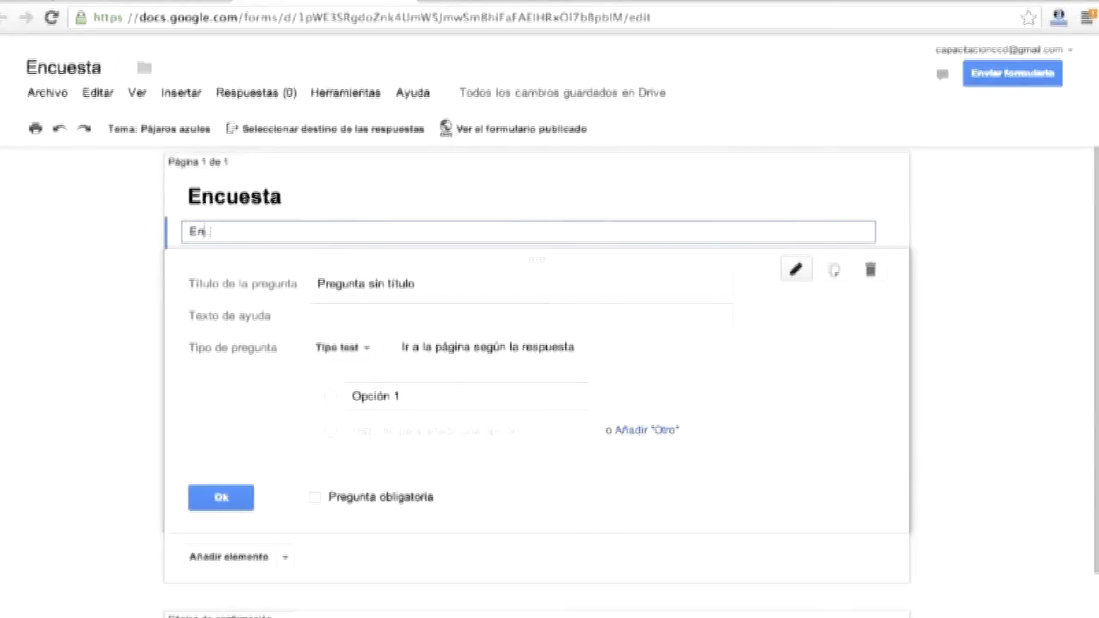
type("cuesta de satisf")
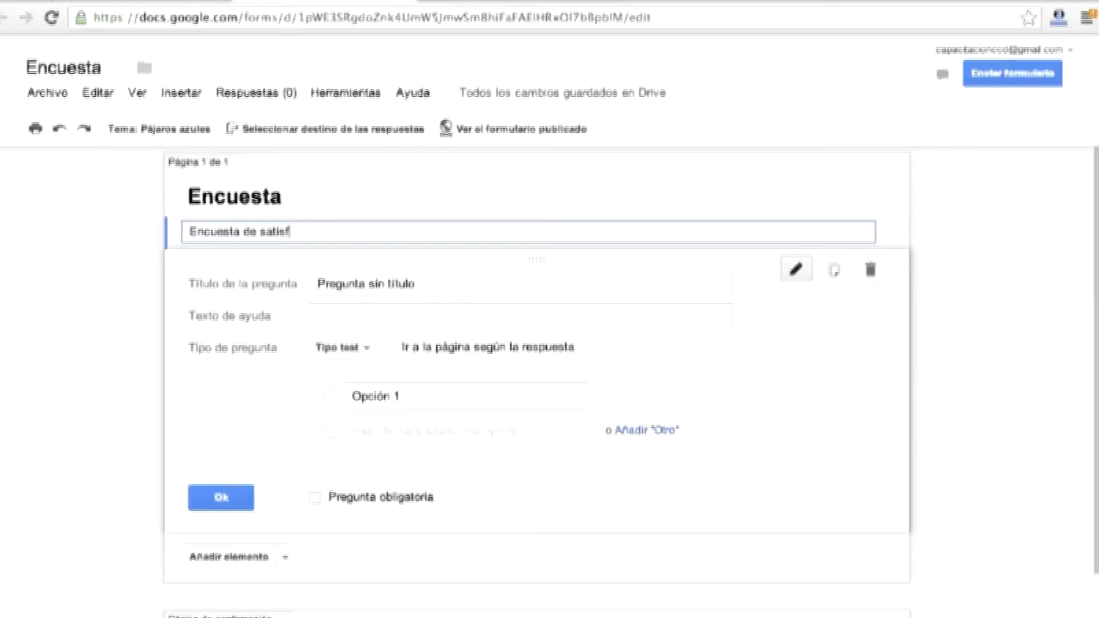
type("acción al client")
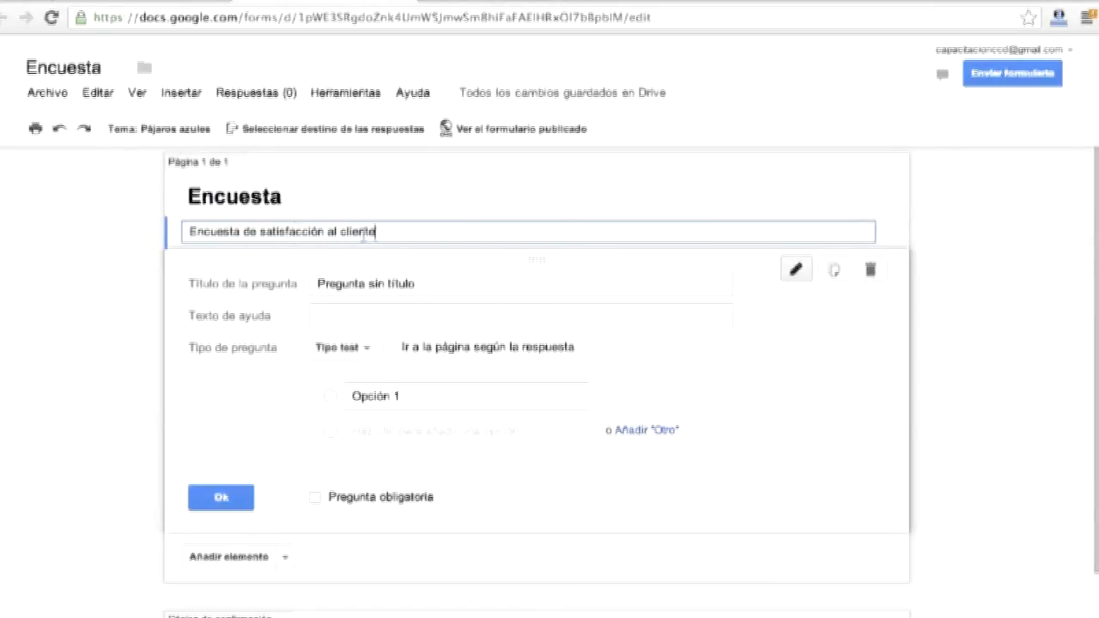
type("e - Colombia Digital")
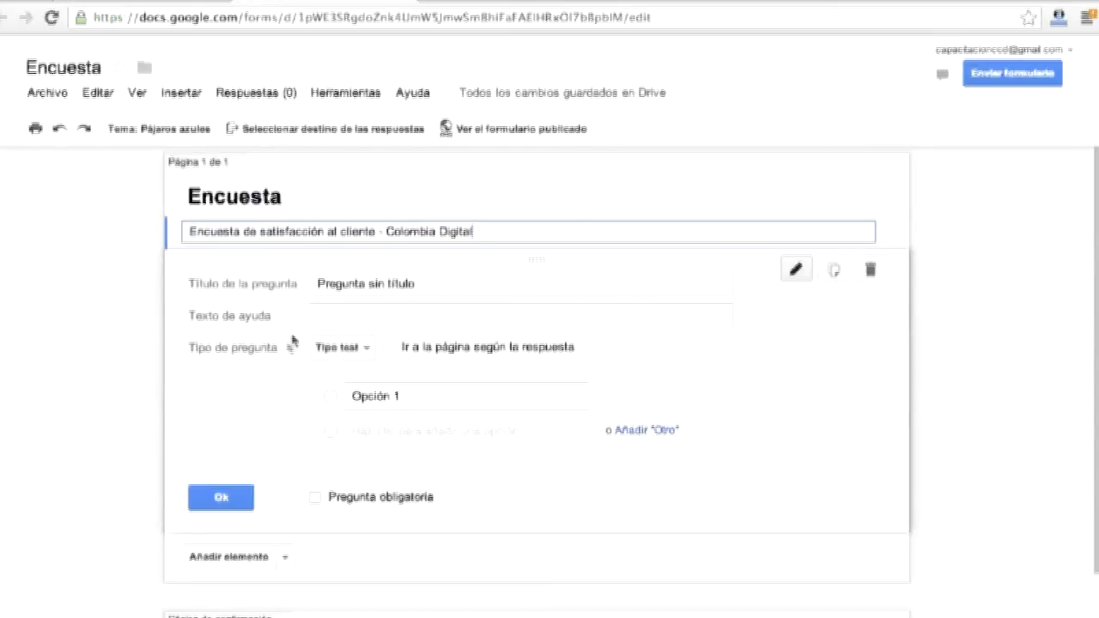
Step: Set the first question's type to Texto and its title to "Nombre"
left_click(366, 352)
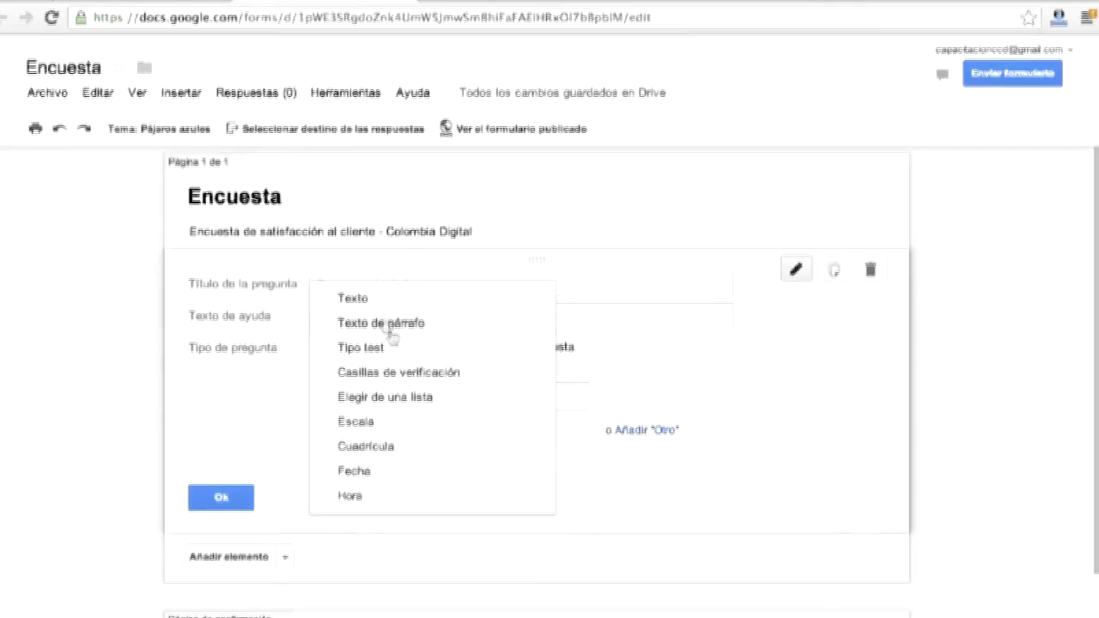
left_click(378, 301)
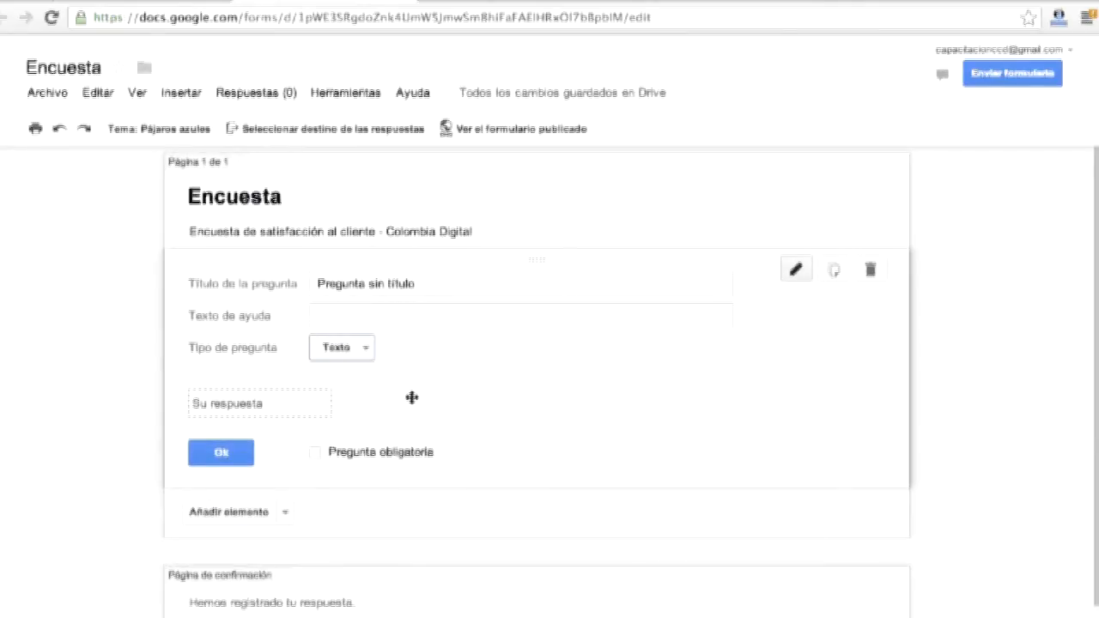
left_click(354, 284)
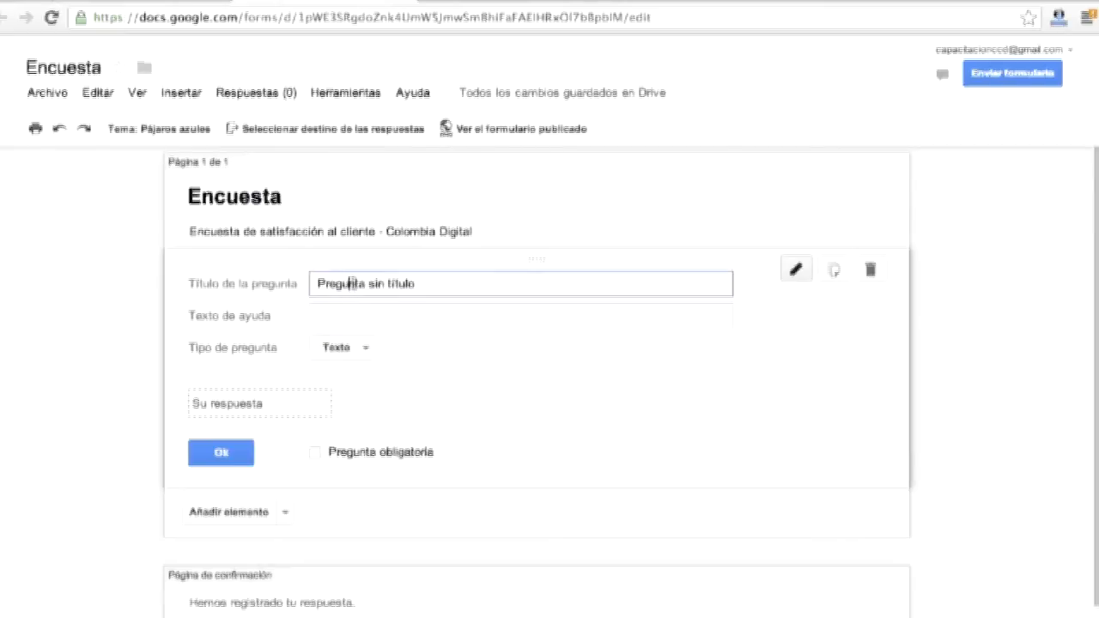
left_click(429, 285)
left_click_drag(433, 284, 292, 282)
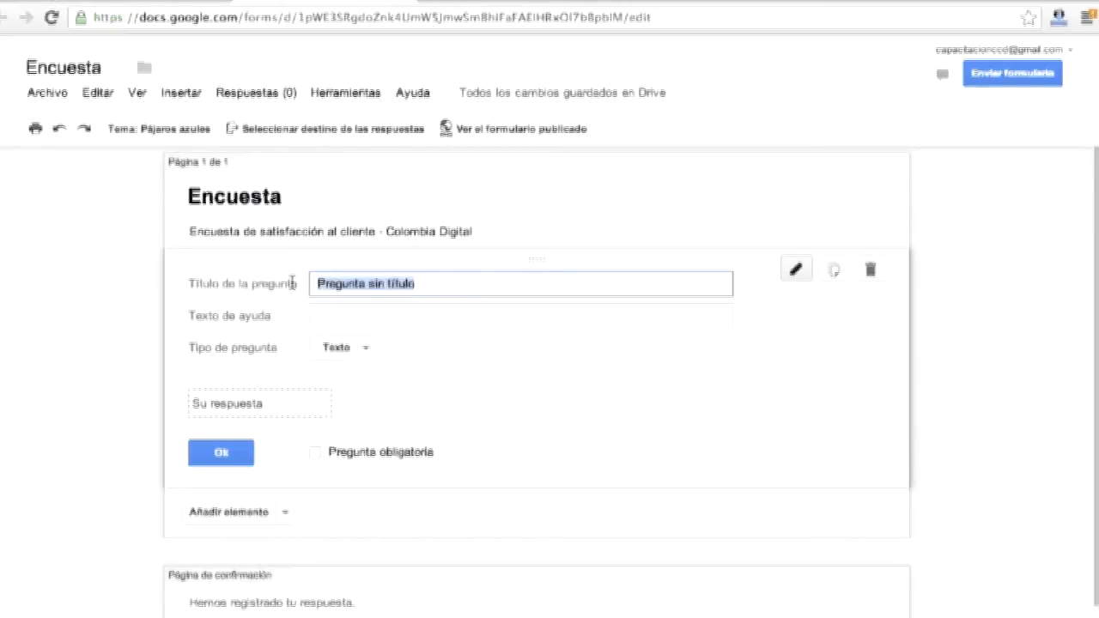
type("Nomb")
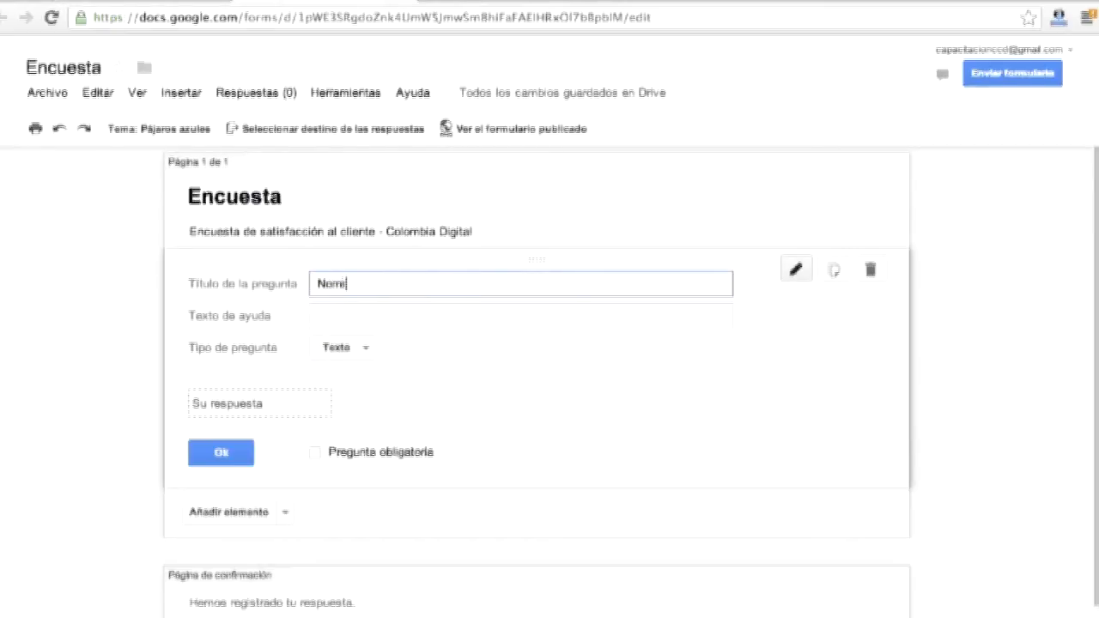
type("re y Ap")
key("BackSpace")
key("BackSpace")
type("apellid")
key("BackSpace")
key("BackSpace")
key("BackSpace")
key("BackSpace")
key("BackSpace")
key("BackSpace")
key("BackSpace")
key("BackSpace")
key("BackSpace")
Step: Add the help text "Primero nombre luego apellido" to the Nombre question, make it mandatory, and finish editing it
left_click(366, 317)
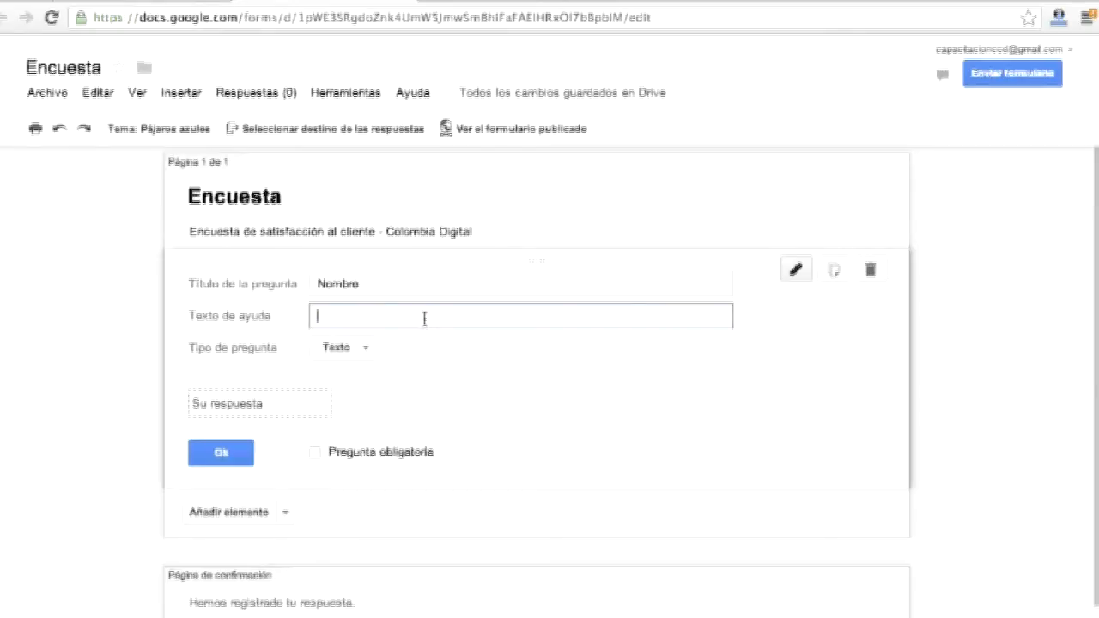
type("Primero nombre ")
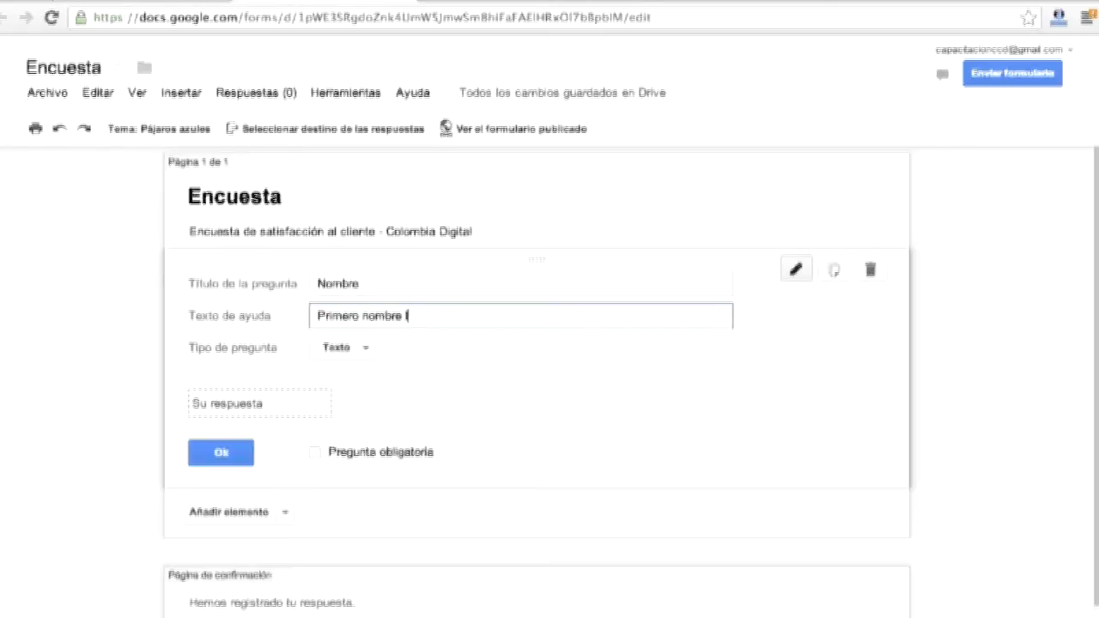
type("luego apellido")
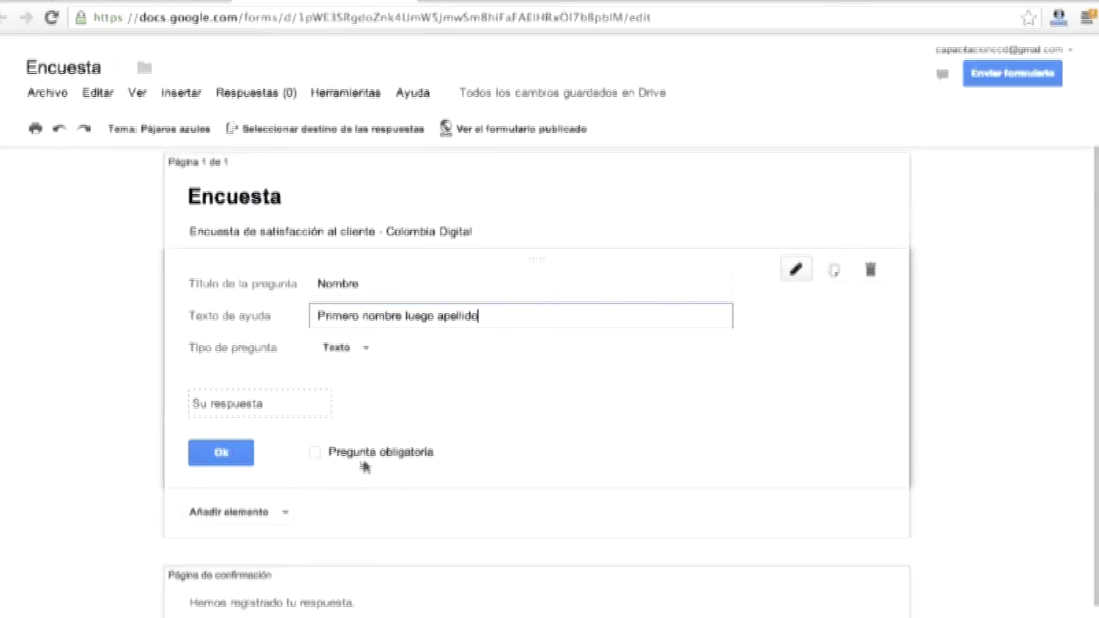
scroll(418, 432, "down", 1)
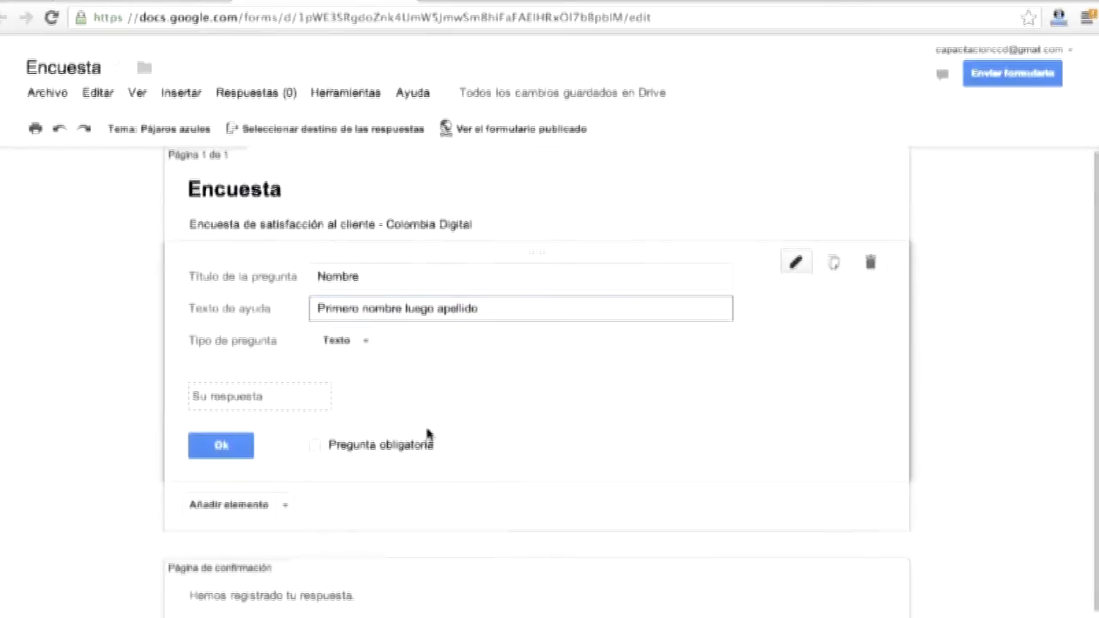
left_click(317, 446)
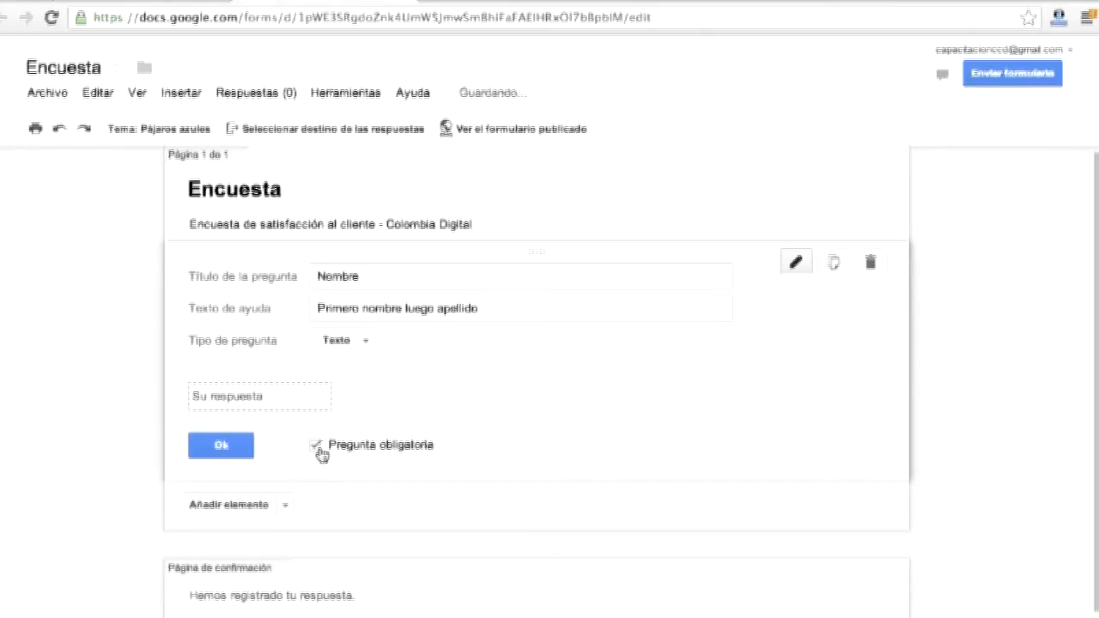
left_click(221, 445)
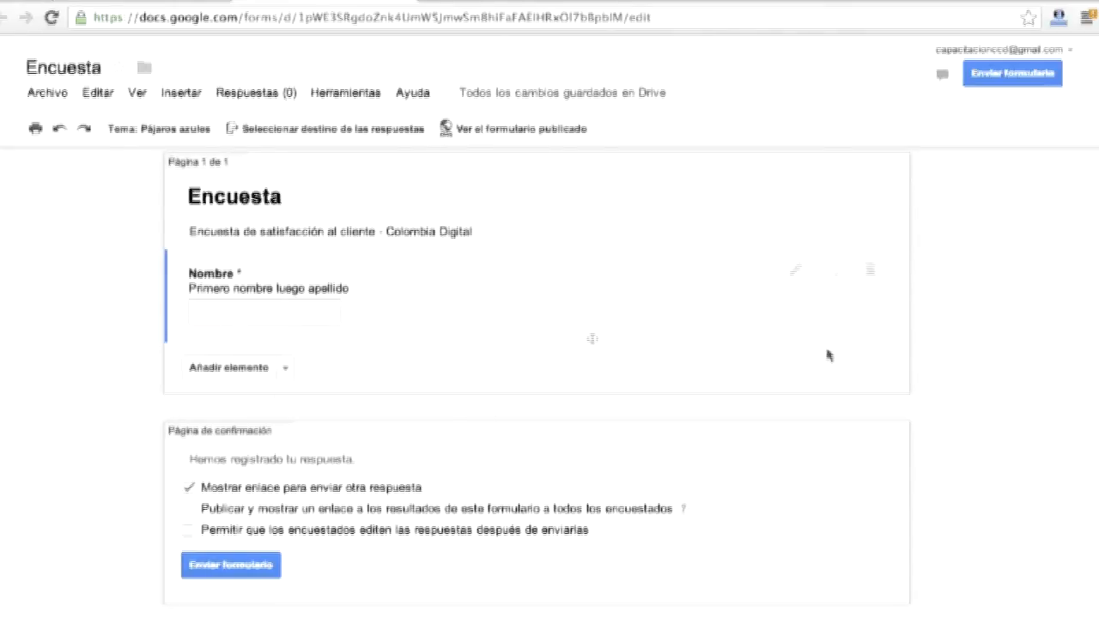
Step: Add a second question below Nombre and set its type to Tipo test
left_click(218, 374)
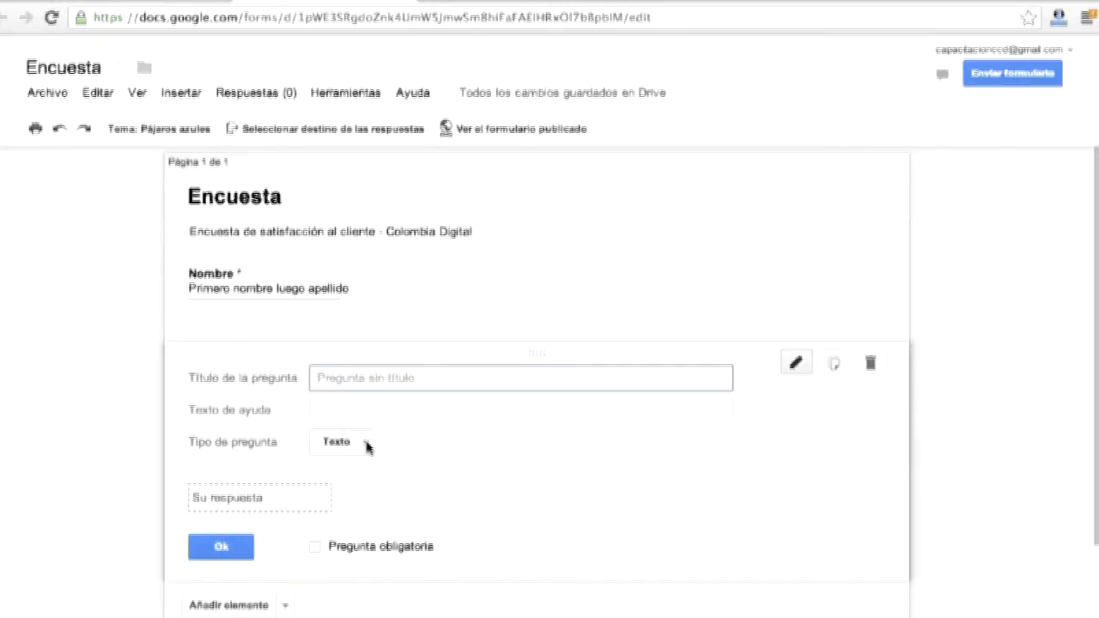
left_click(366, 443)
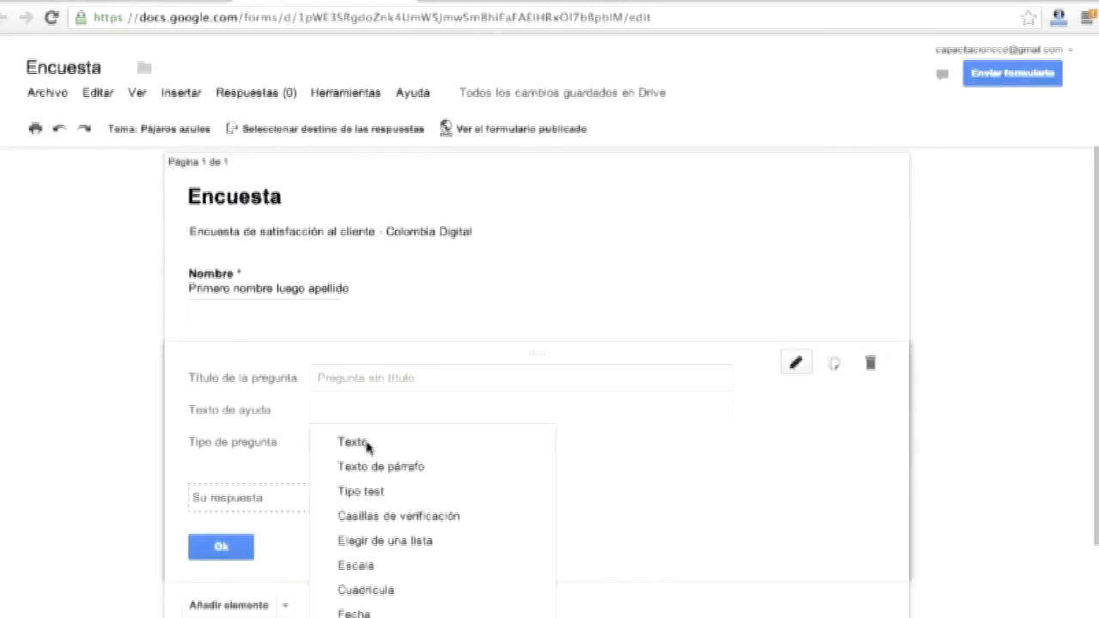
left_click(376, 496)
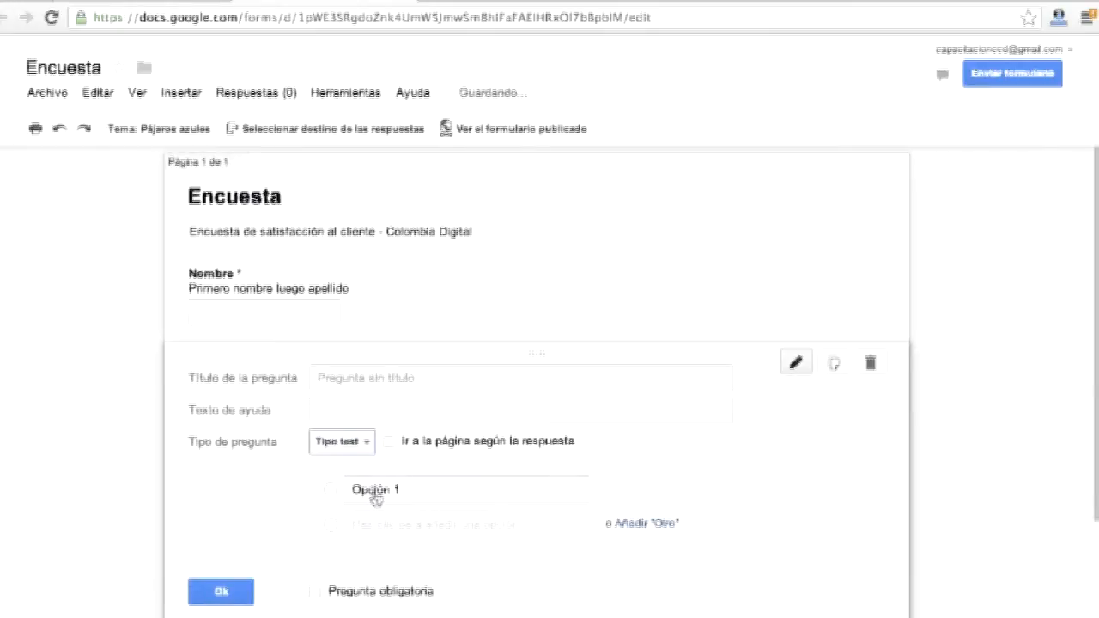
Step: Title the second question "¿Qué tipo de contenidos prefiere en nuestro portal?"
left_click(357, 377)
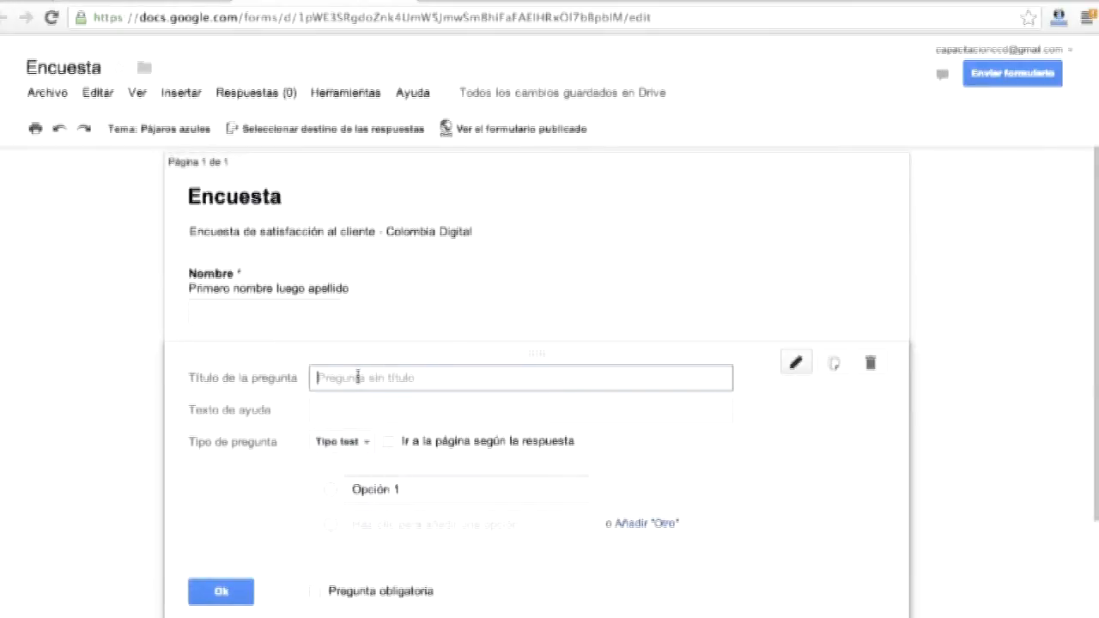
type("a")
key("BackSpace")
type("Qu")
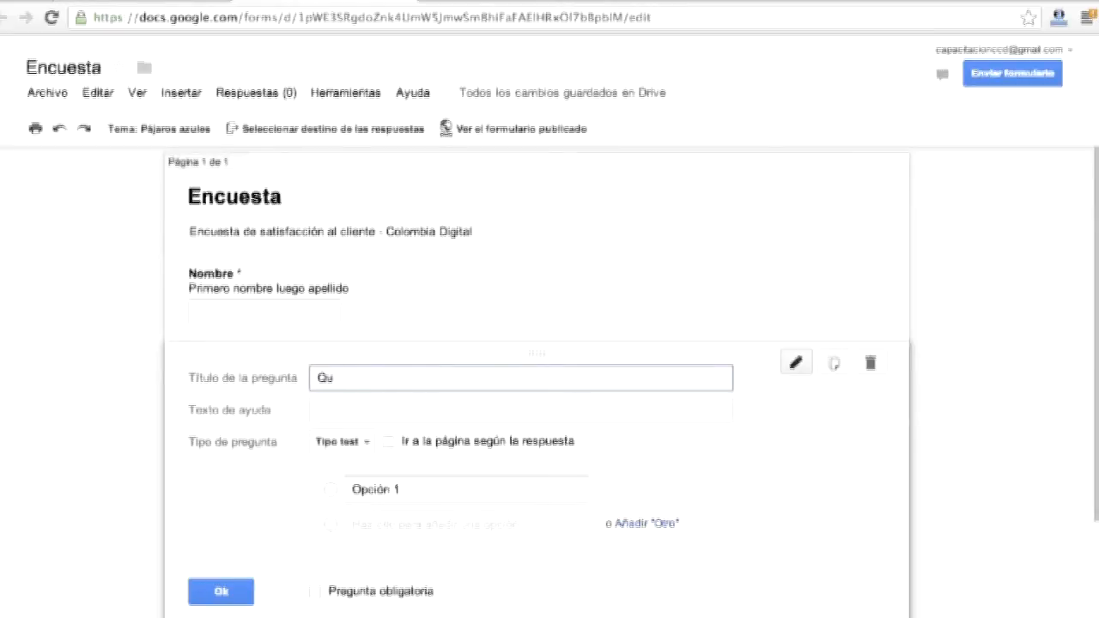
type("é tipo de contenido")
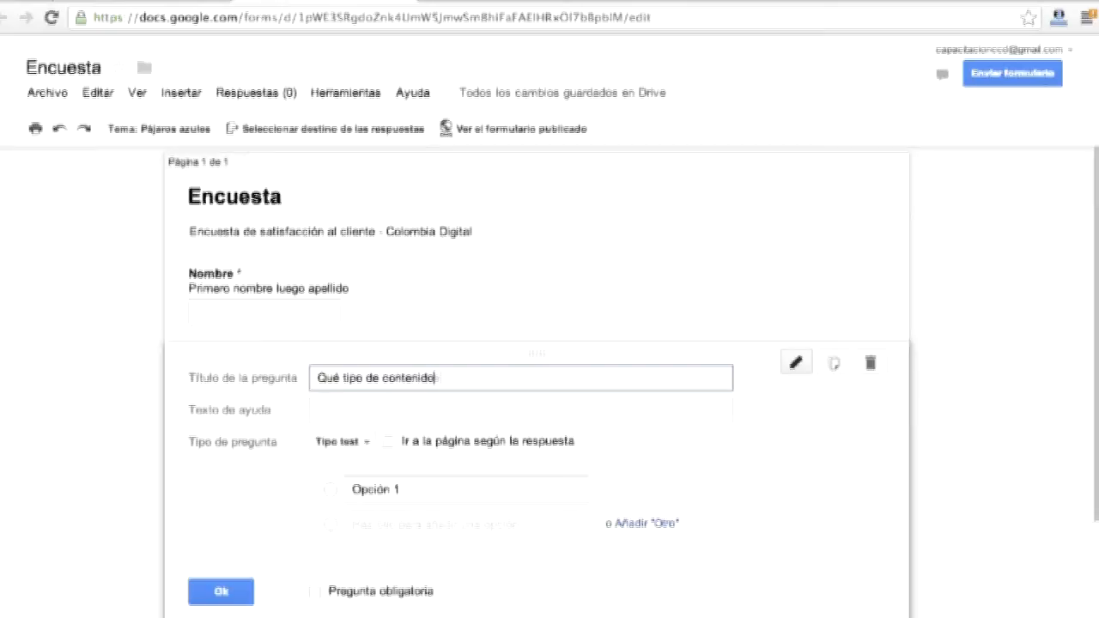
type("s prefiere en nuestr")
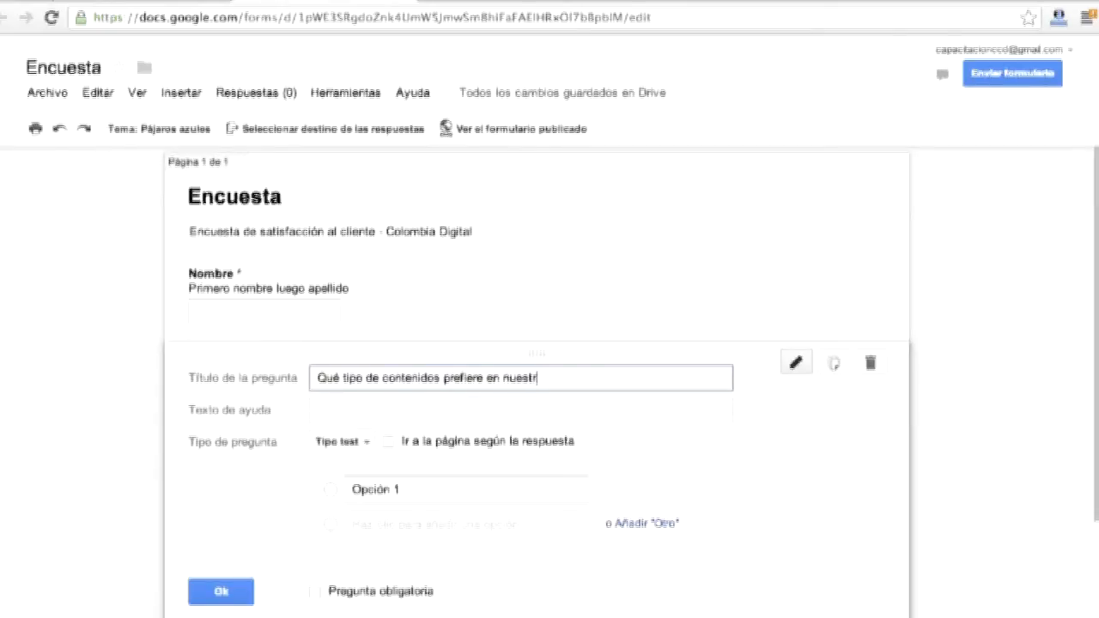
type("o portal?")
left_click(320, 379)
type("¿")
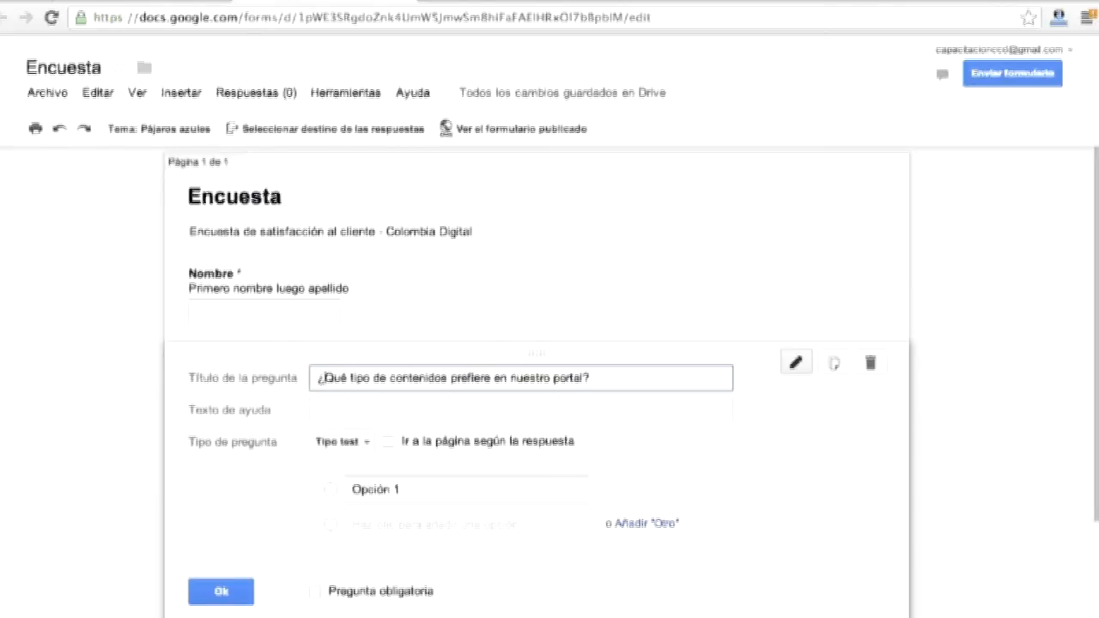
Step: Enter "Opinión", "Crónicas" and "Tutoriales" as the first three answer options of the contents question
left_click(340, 414)
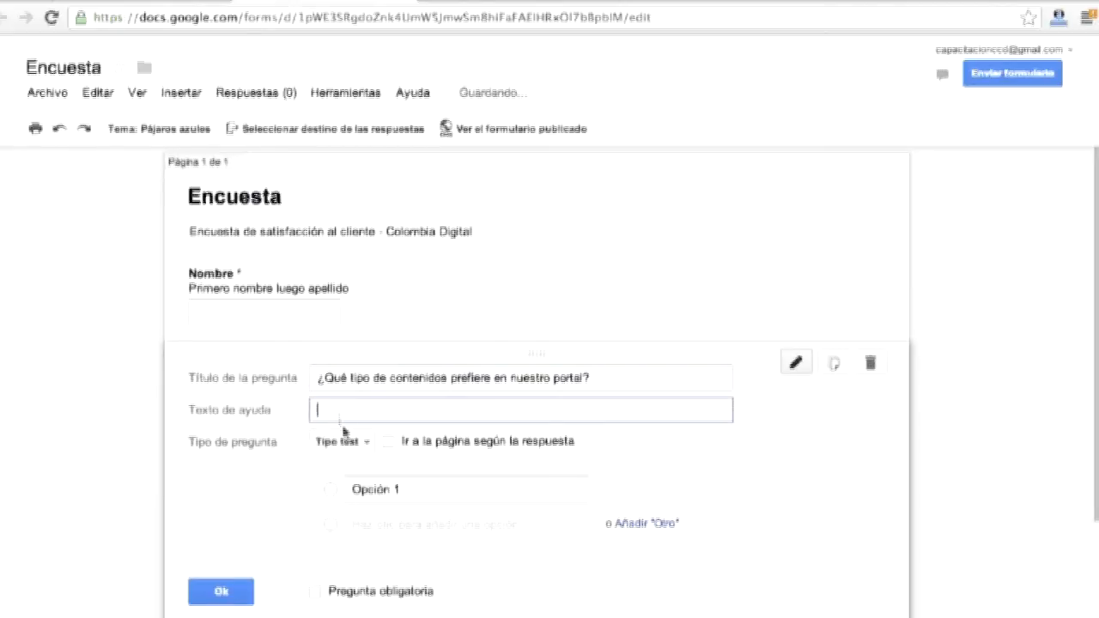
left_click(440, 491)
type("Op")
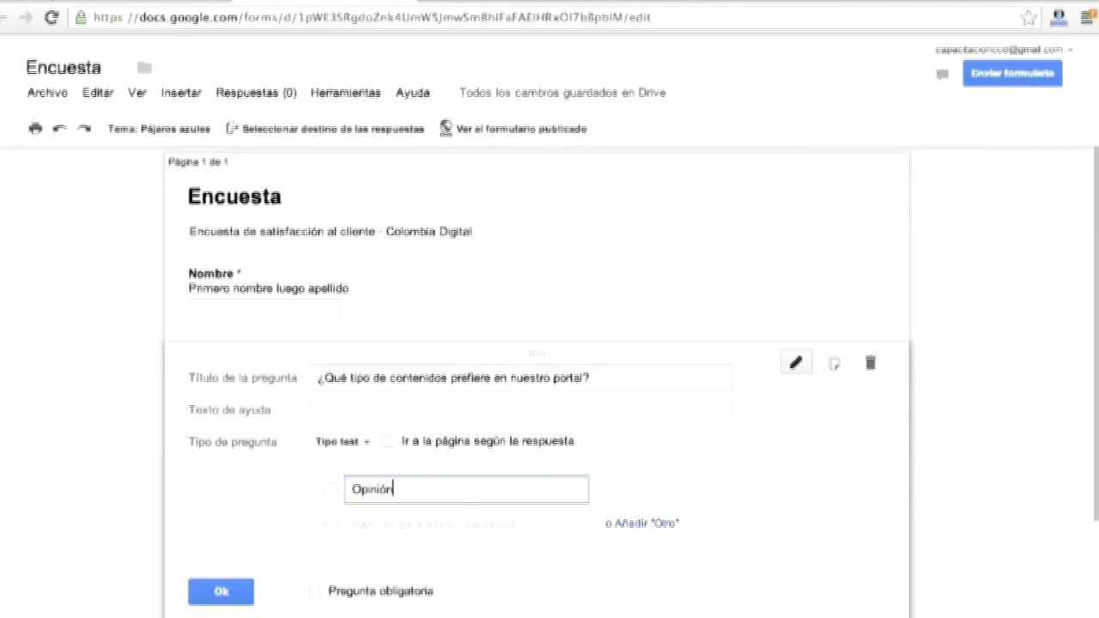
type("inión")
key("Return")
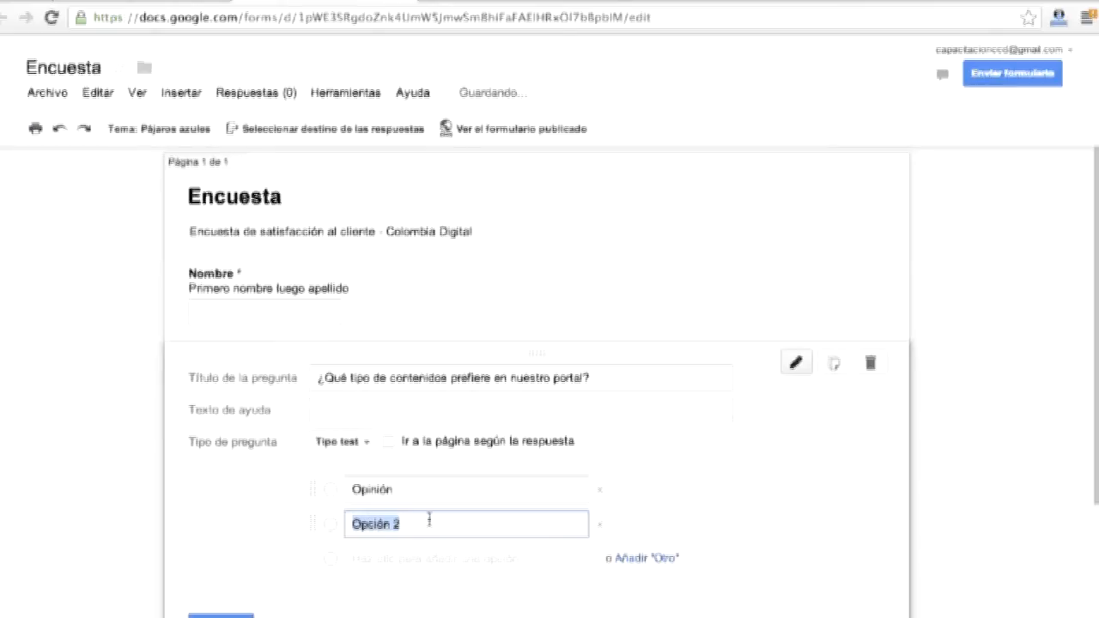
type("Crónic")
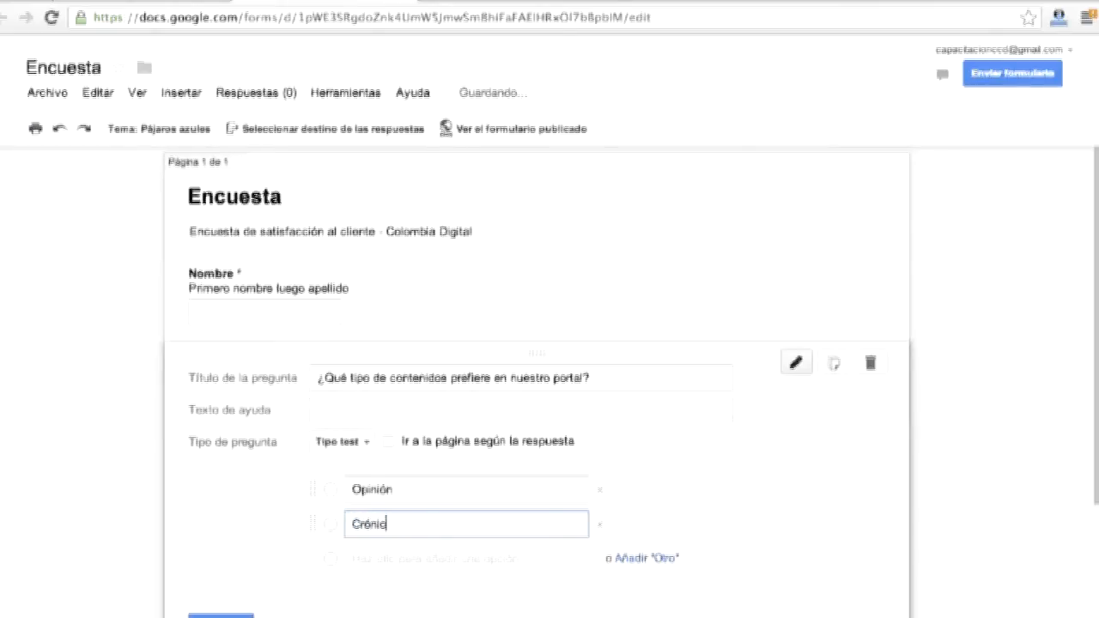
type("as")
key("Return")
type("Tu")
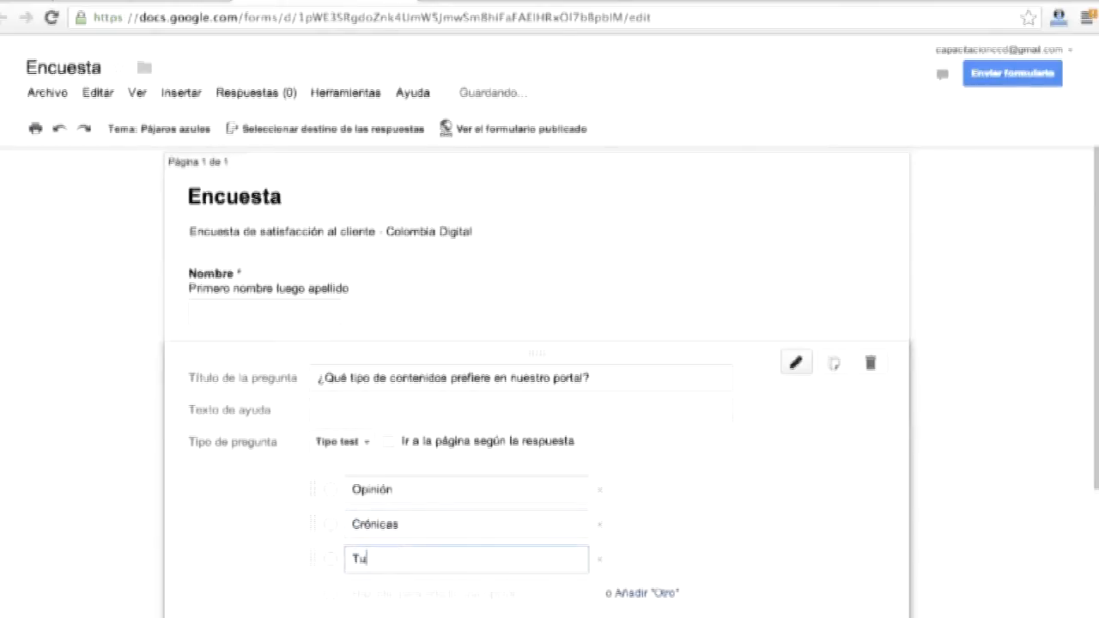
type("toriales")
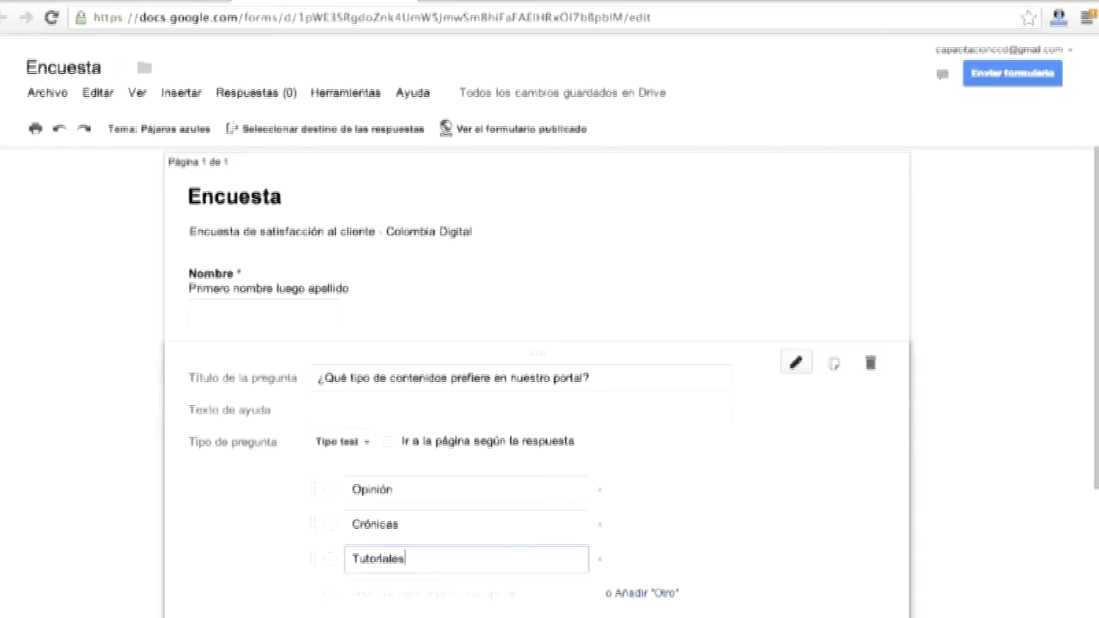
Step: Add "Informativos" as the fourth answer option and finish editing the contents question
scroll(905, 555, "down", 1)
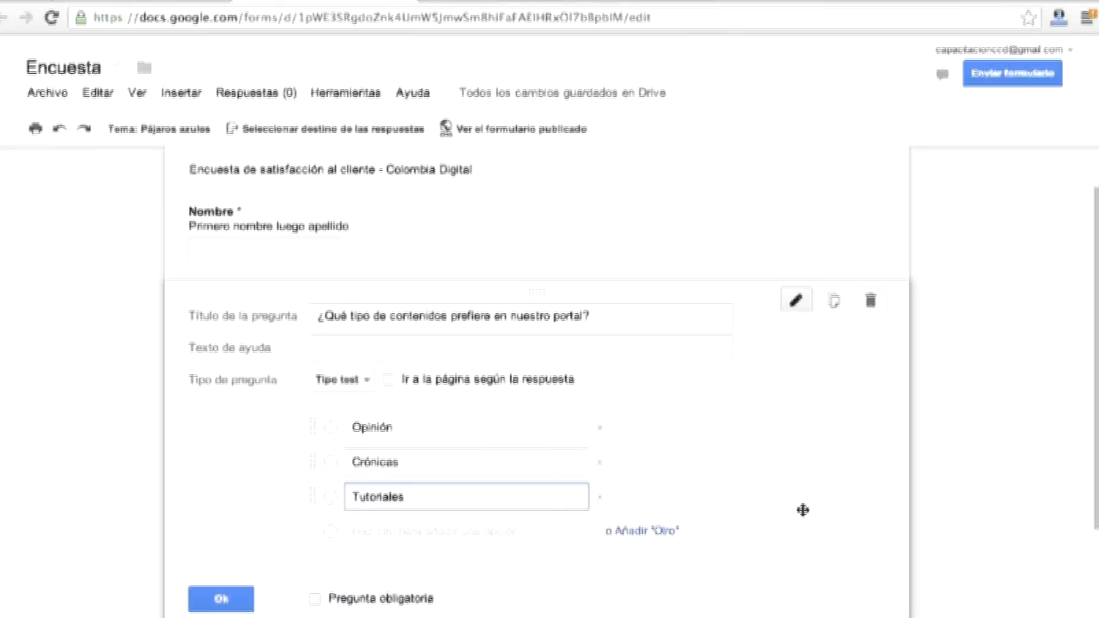
left_click(382, 533)
key("BackSpace")
key("BackSpace")
key("BackSpace")
key("BackSpace")
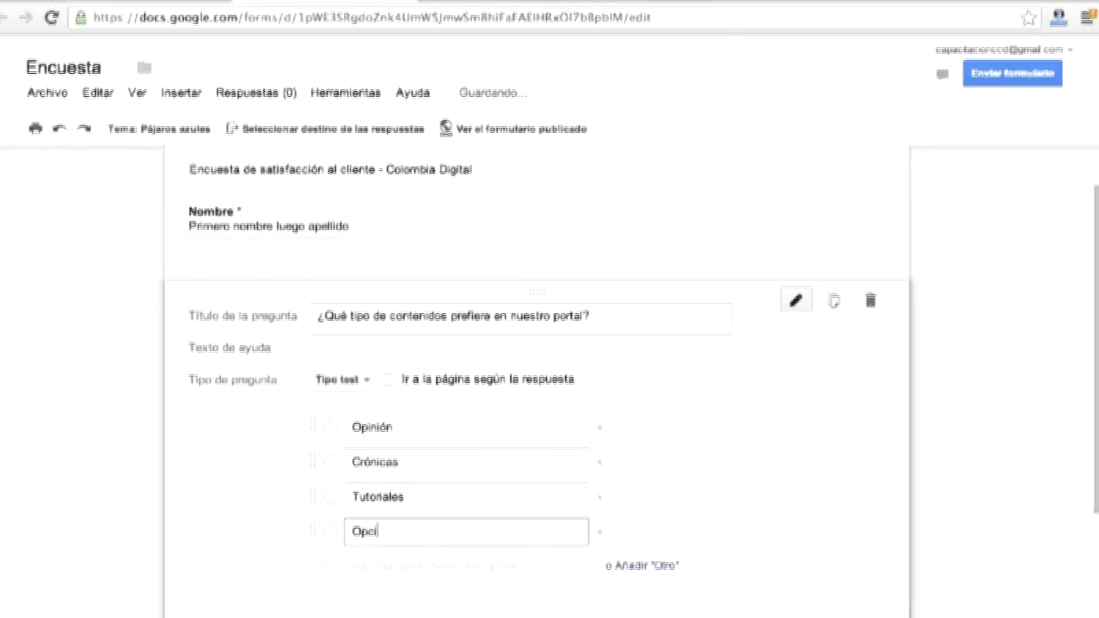
key("BackSpace")
type("Infor")
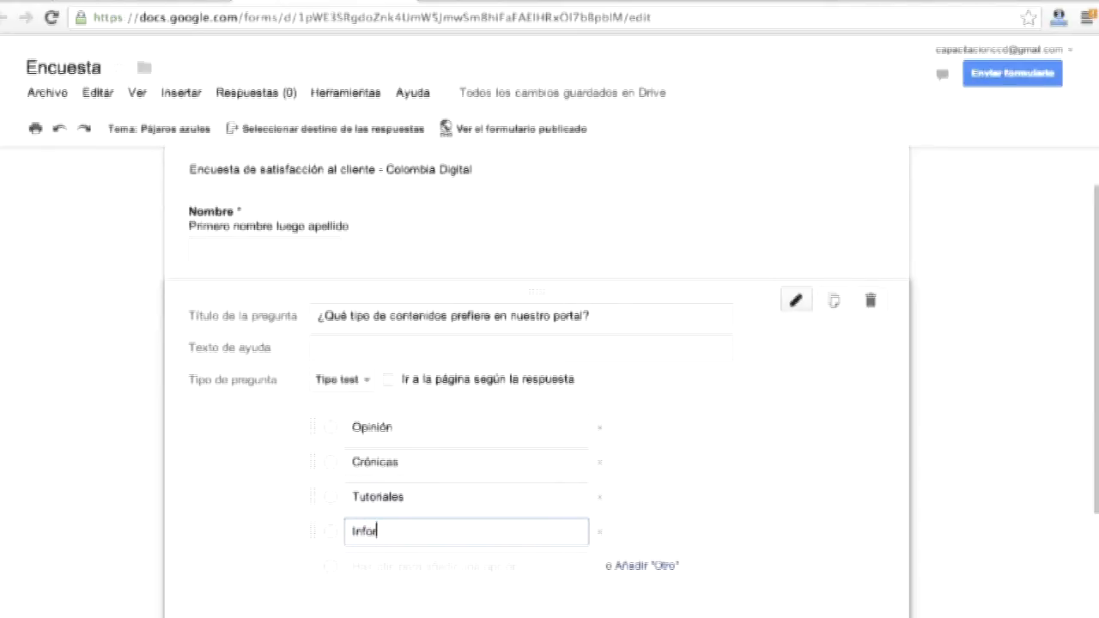
type("mativos")
left_click(216, 614)
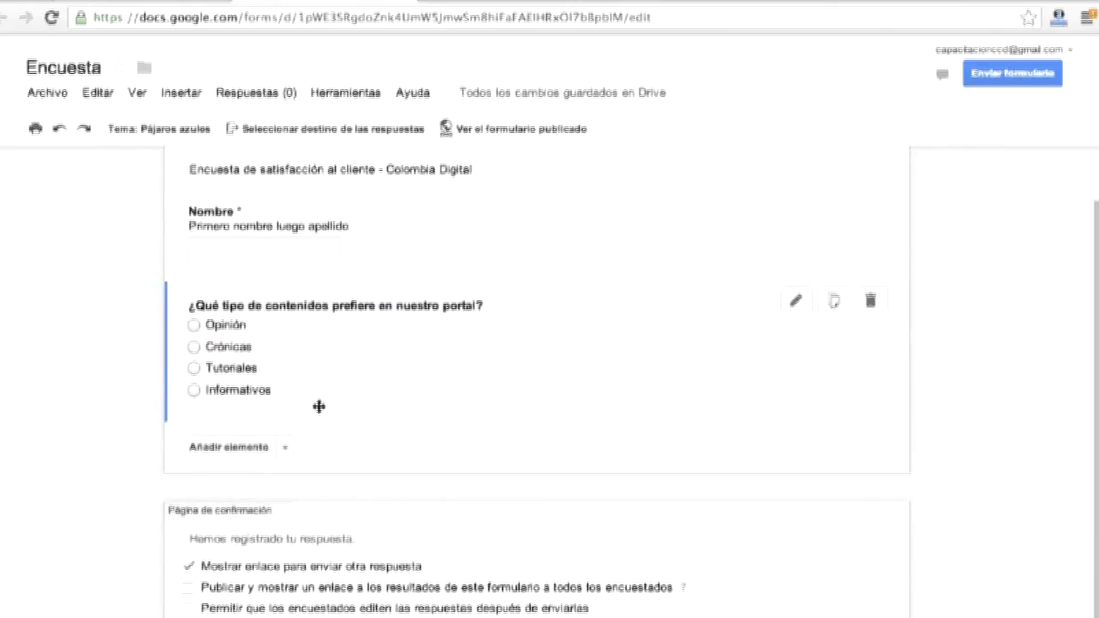
Step: Open the published form and examine its heading, the mandatory-field note and the Nombre answer field
scroll(515, 421, "up", 1)
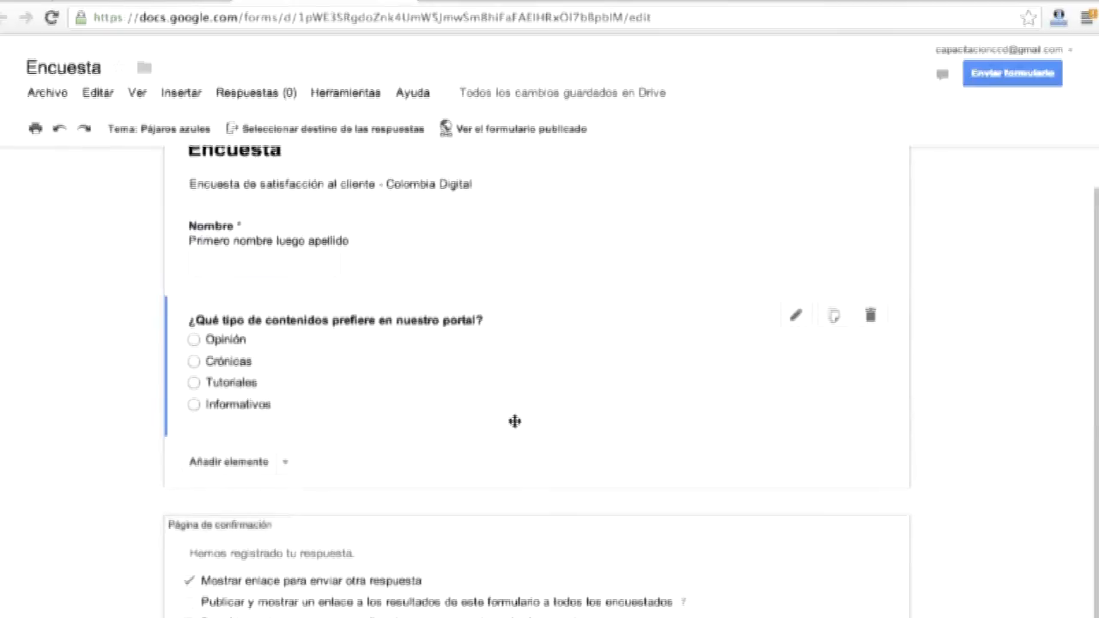
scroll(514, 420, "up", 1)
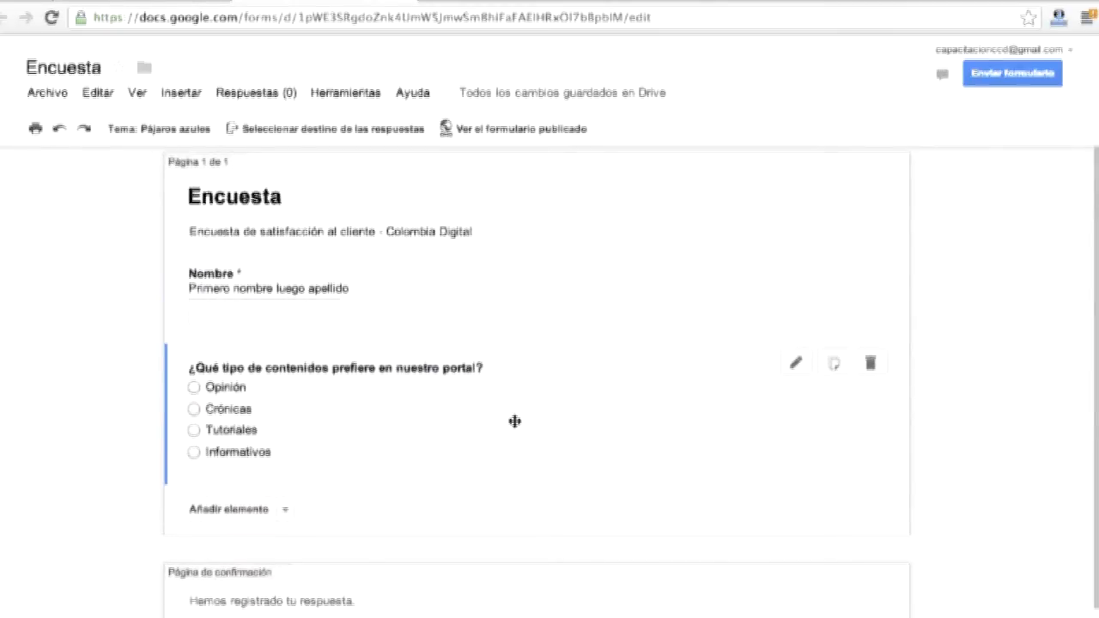
left_click(519, 131)
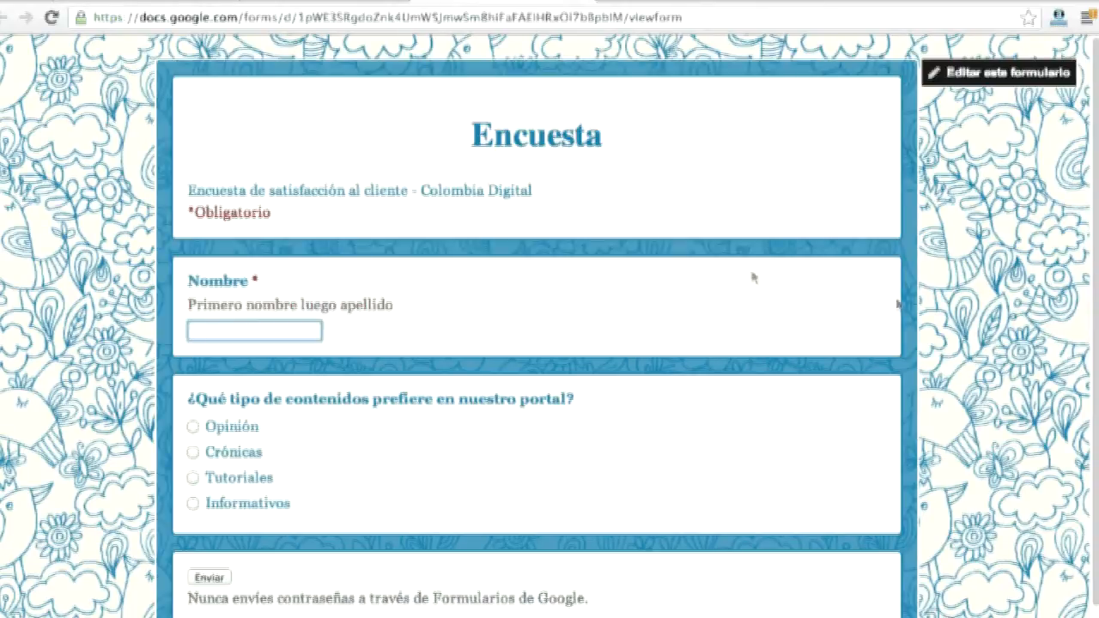
left_click_drag(631, 151, 416, 140)
left_click(642, 242)
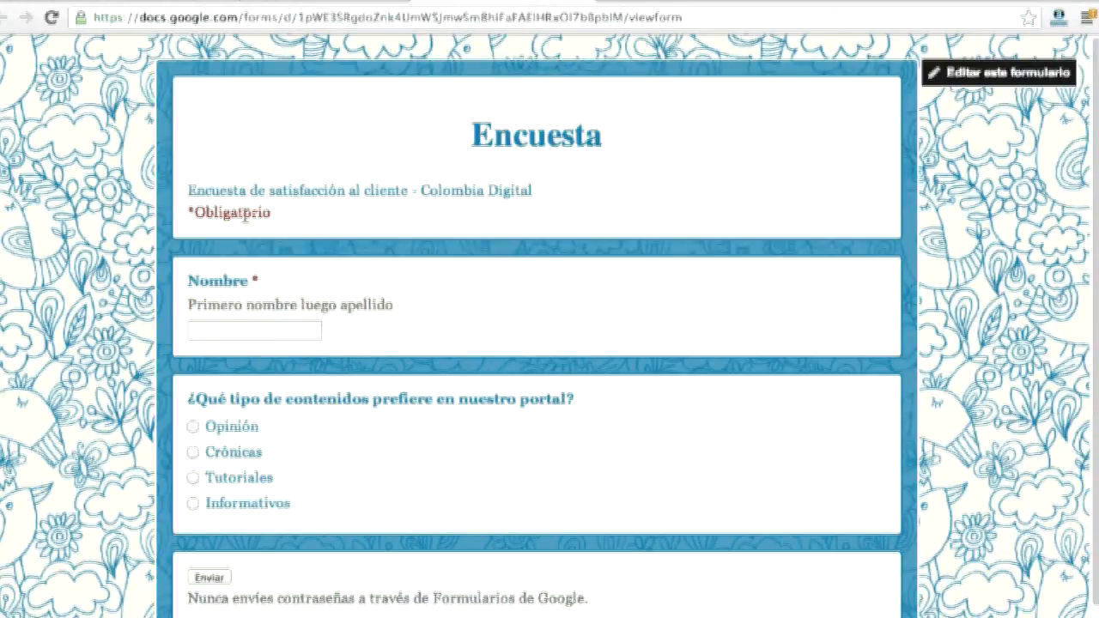
left_click_drag(189, 213, 277, 218)
left_click(300, 226)
left_click(245, 328)
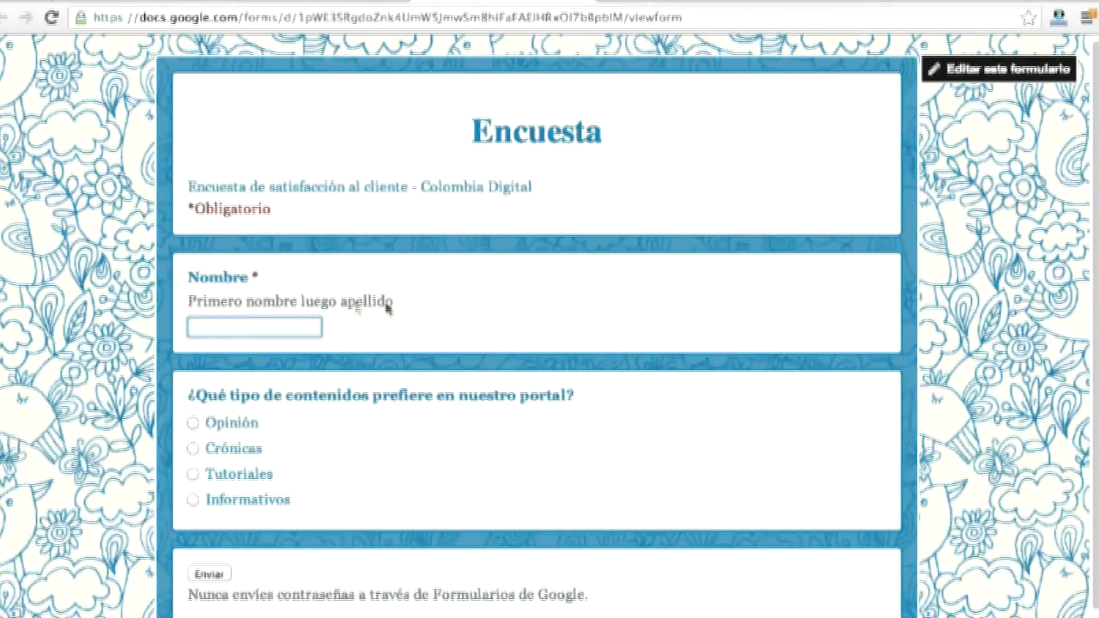
Step: Try out the answer options of the contents question in the published form and return to the form editor
scroll(355, 444, "down", 1)
left_click(193, 398)
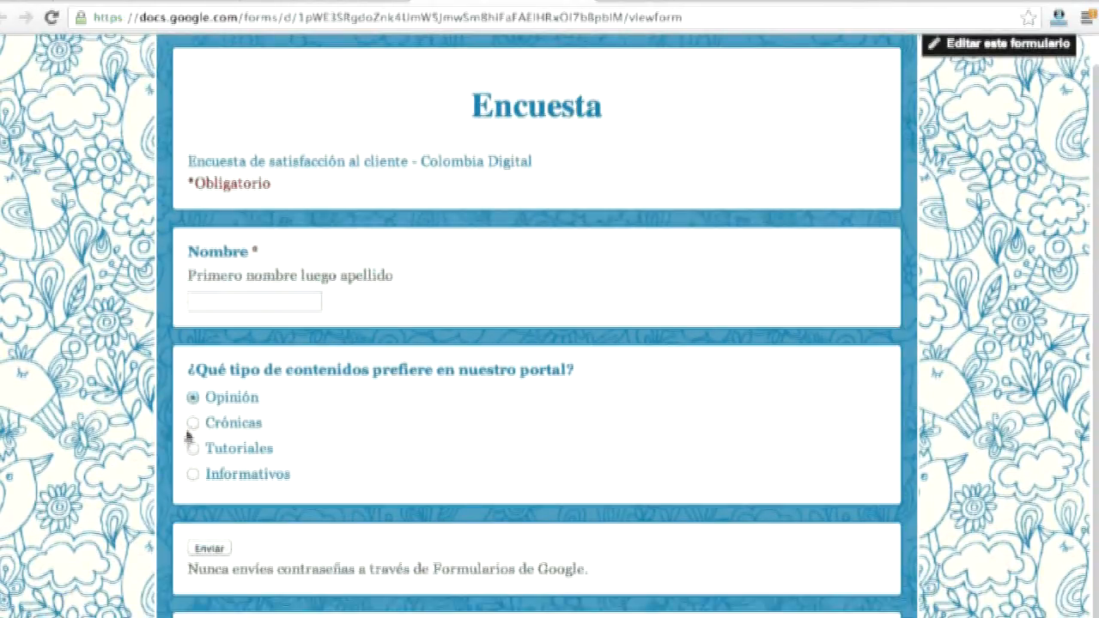
left_click(193, 423)
left_click(193, 449)
left_click(195, 424)
left_click(194, 449)
left_click(193, 475)
left_click(194, 423)
left_click(193, 449)
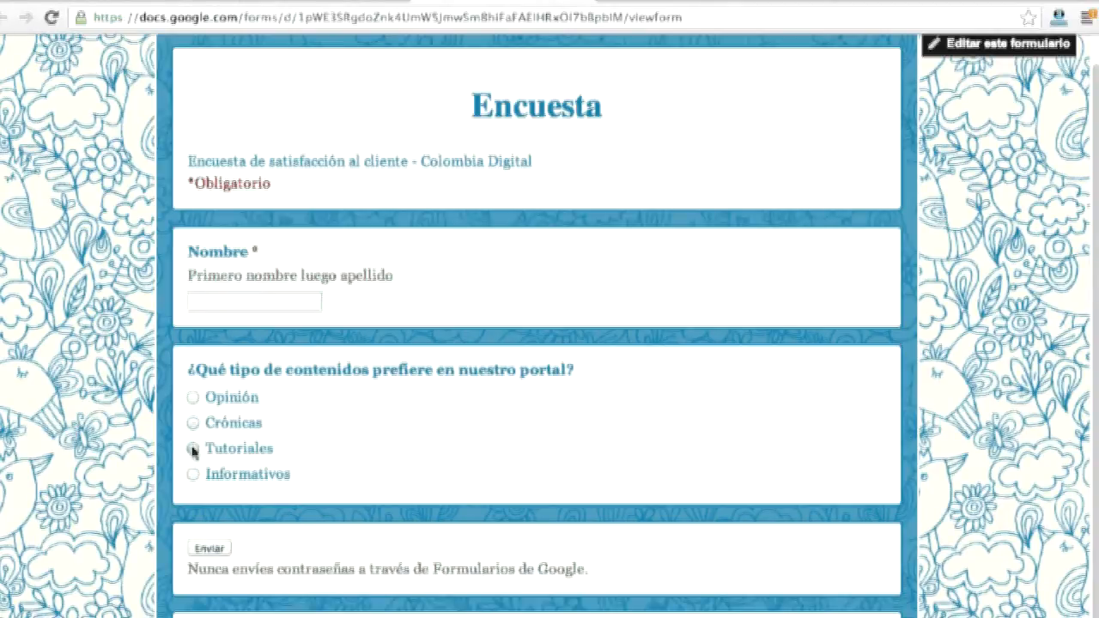
left_click(193, 398)
left_click(193, 424)
scroll(448, 471, "down", 1)
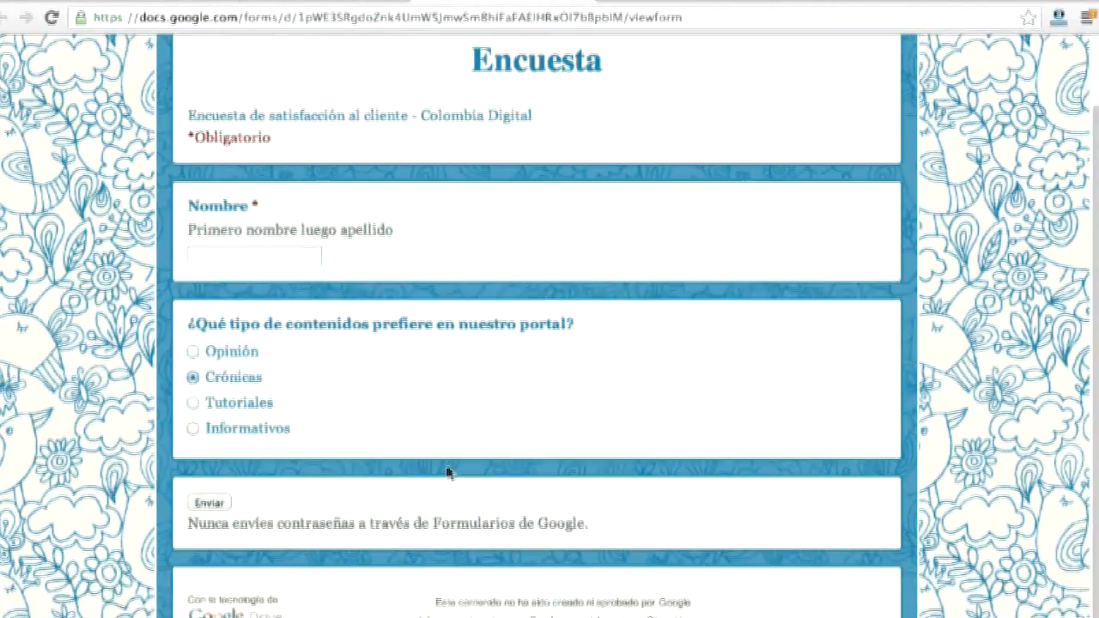
scroll(448, 472, "up", 2)
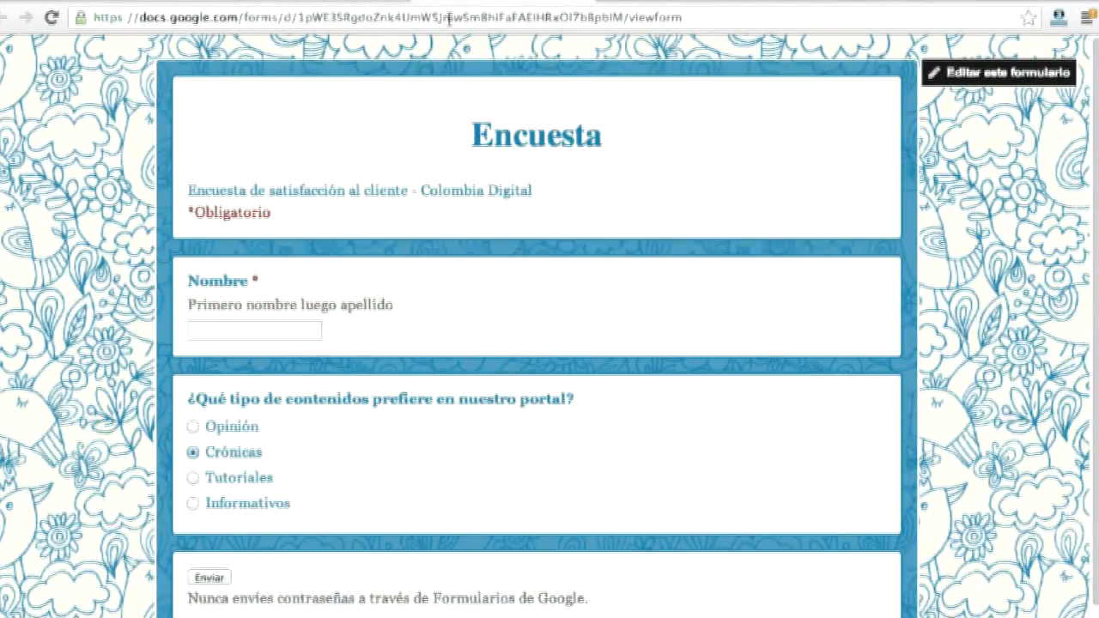
left_click(311, 3)
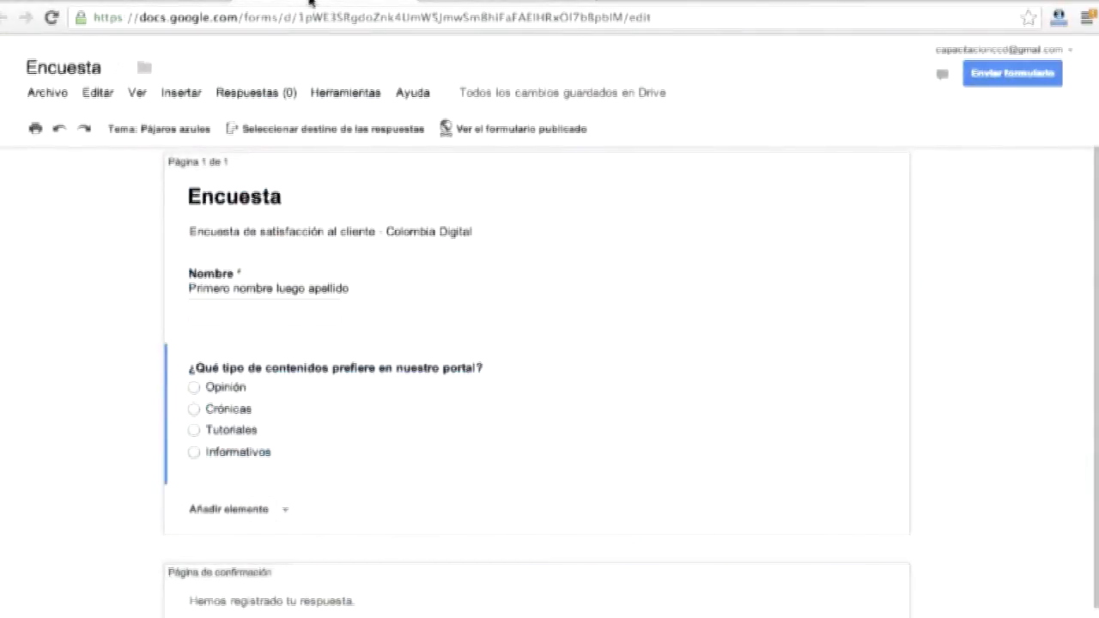
Step: Move the contents question above Nombre and put Nombre back in first place
scroll(546, 400, "down", 1)
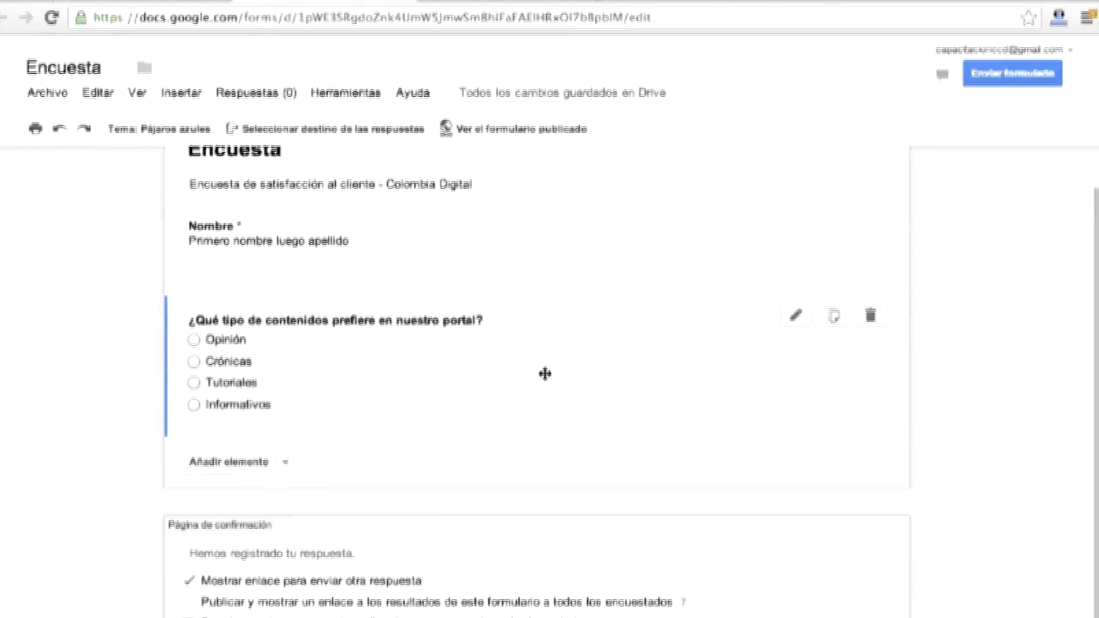
left_click_drag(545, 374, 550, 291)
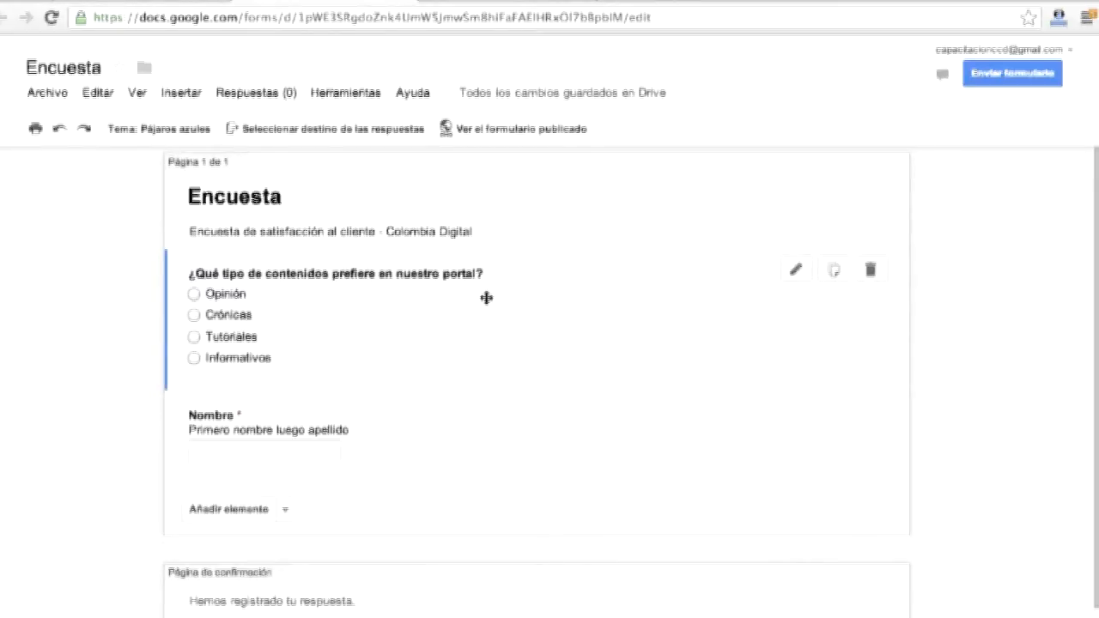
left_click_drag(466, 427, 469, 300)
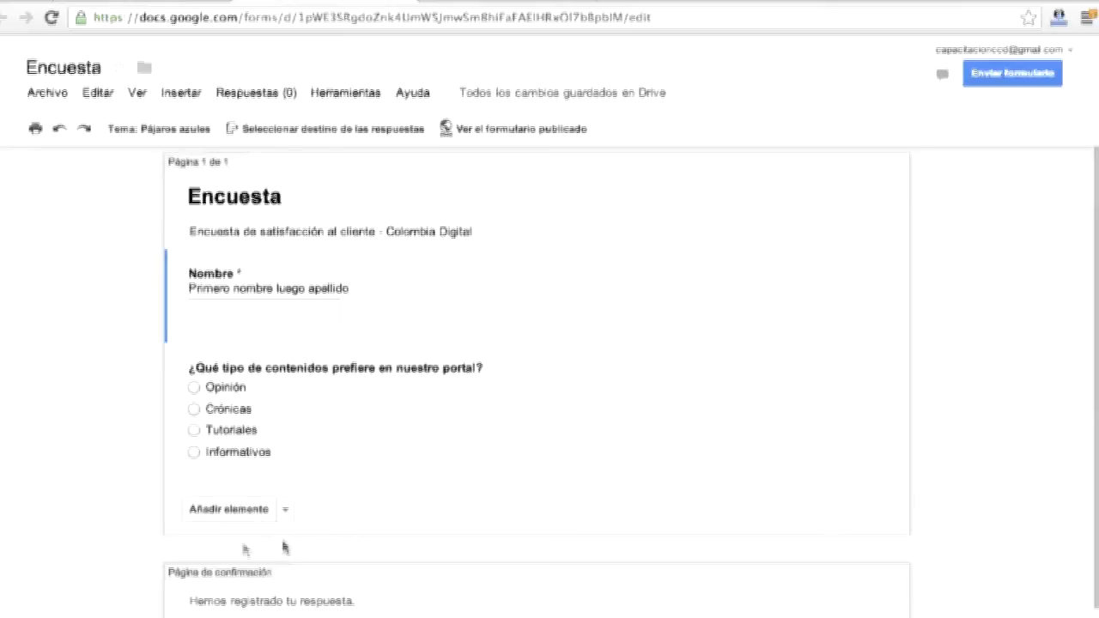
Step: Add a third question at the end of the form and set its type to Casillas de verificación
left_click(239, 515)
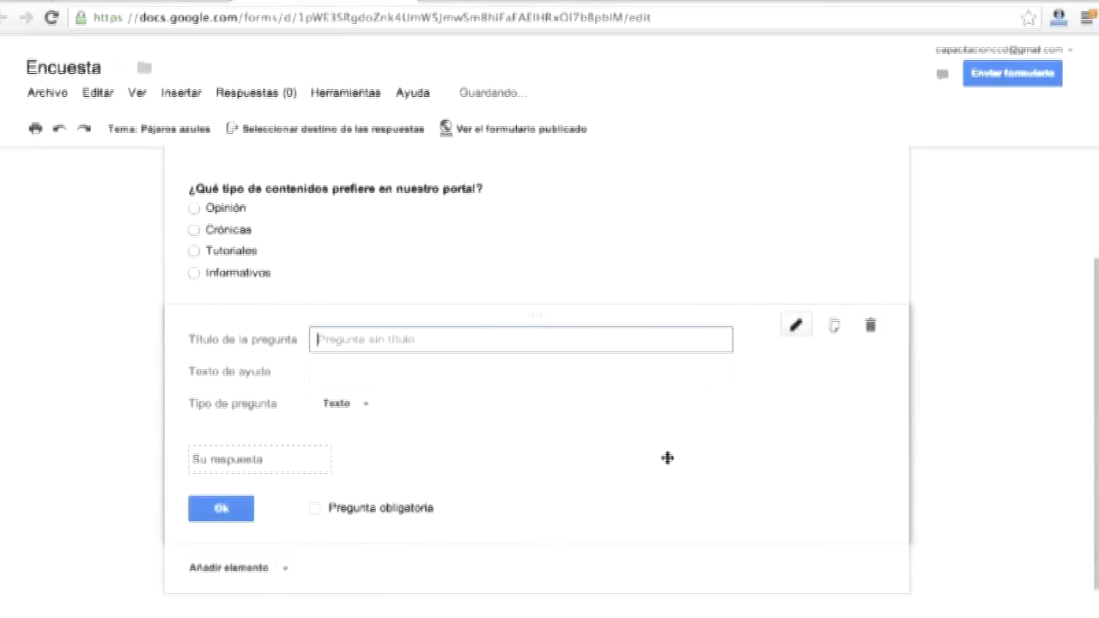
left_click(368, 407)
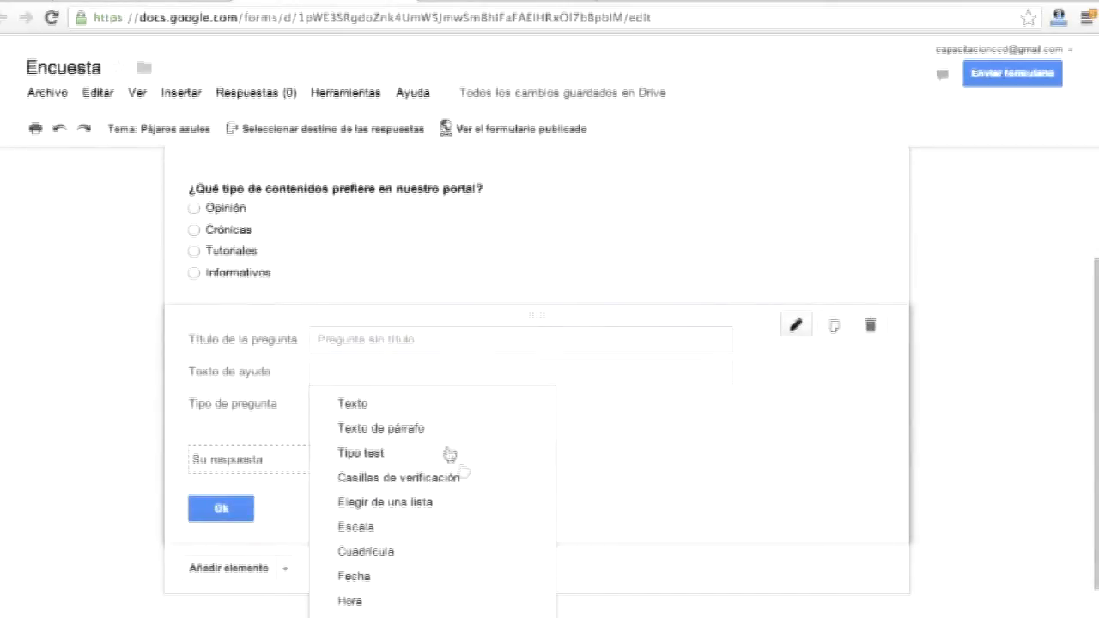
left_click(400, 479)
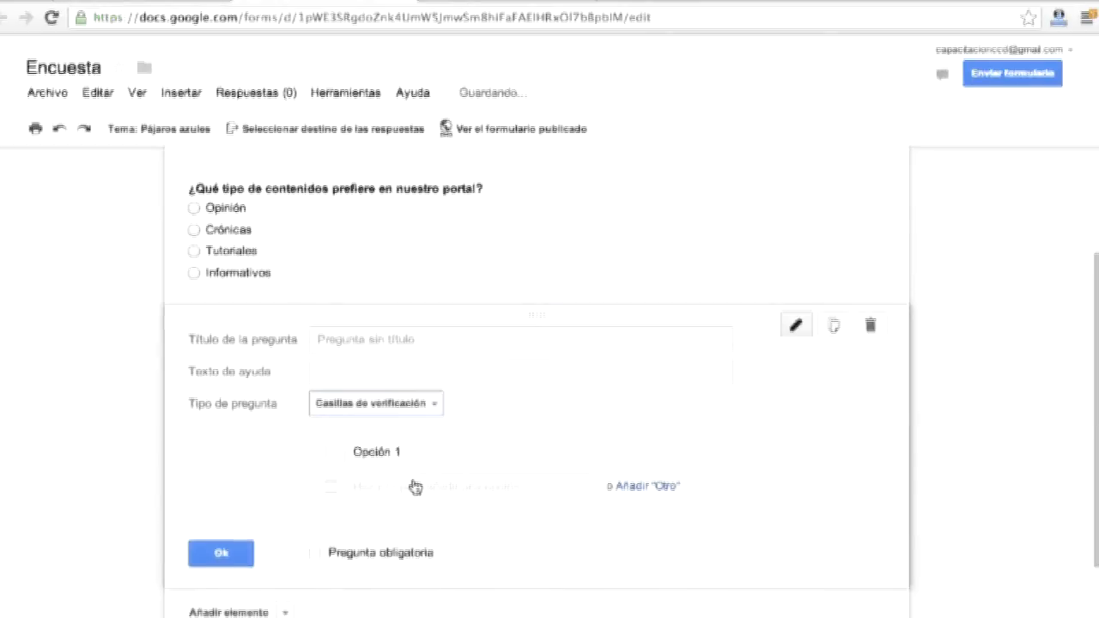
Step: Title the new checkbox question "Elija su actividad profesional"
left_click(331, 337)
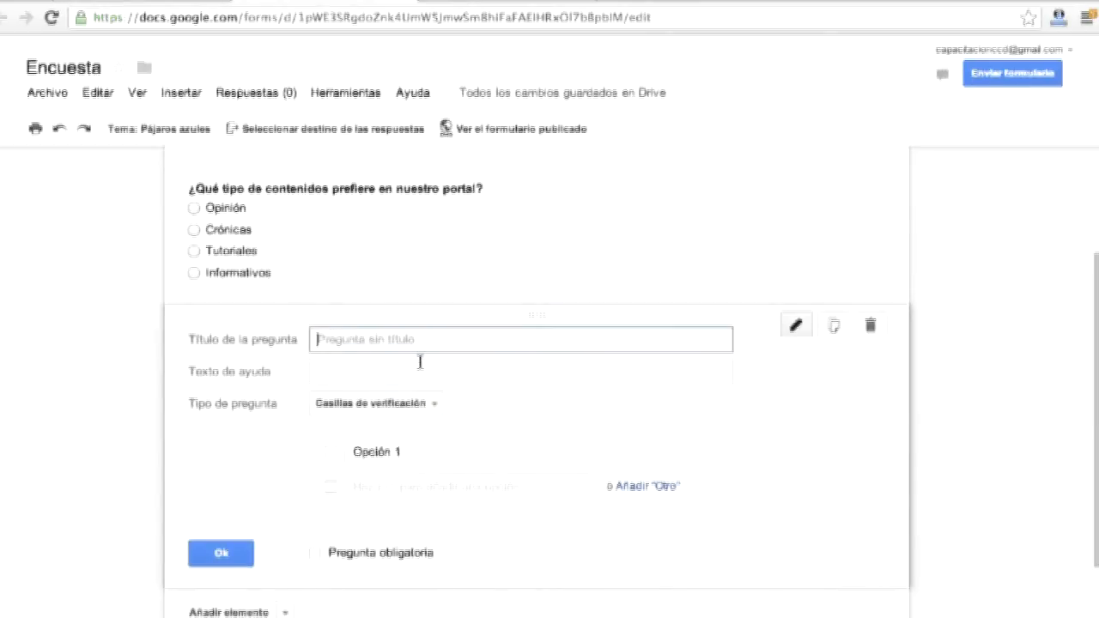
type("Elija el tipo")
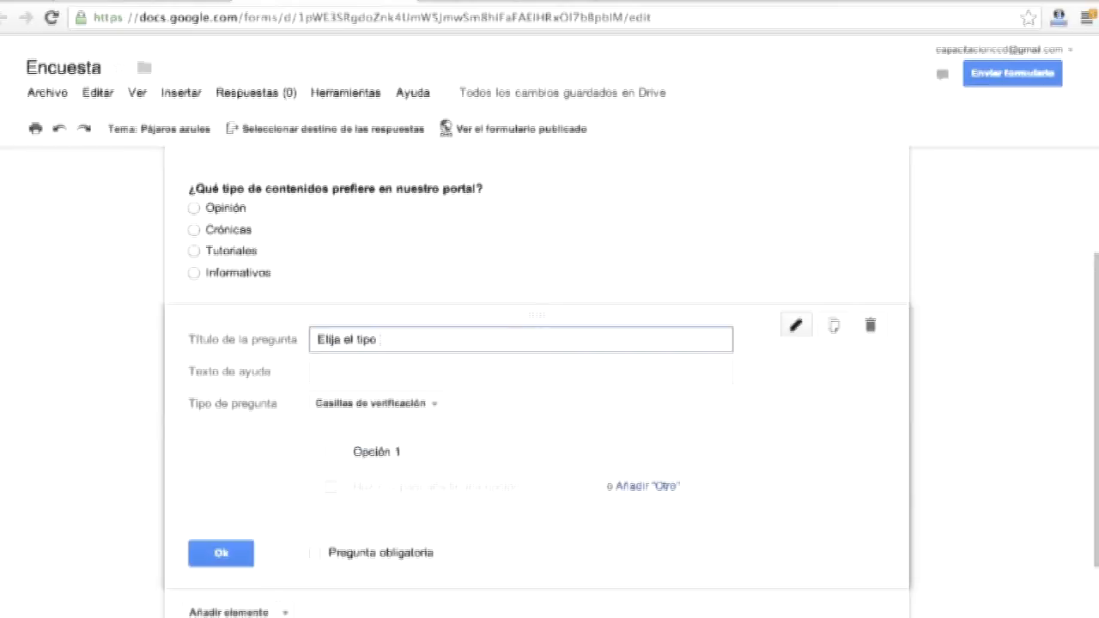
key("BackSpace")
key("BackSpace")
key("BackSpace")
key("BackSpace")
key("BackSpace")
key("BackSpace")
key("BackSpace")
type("su actividad profesional")
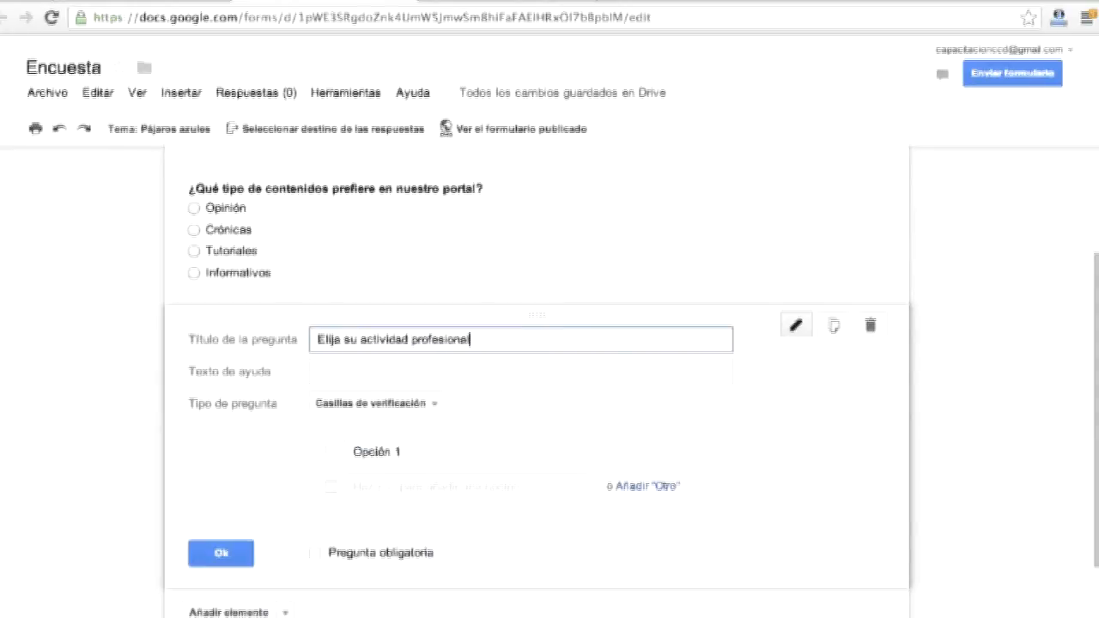
Step: Enter "Educación" and "Empresario" as the first two options of the professional activity question
left_click(418, 453)
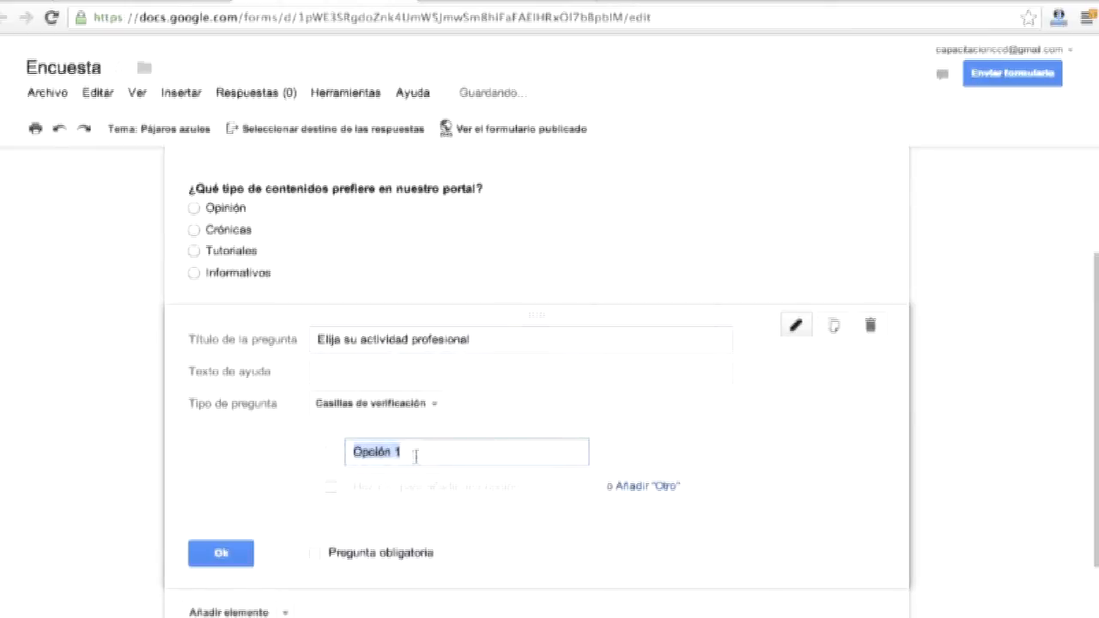
type("Educa")
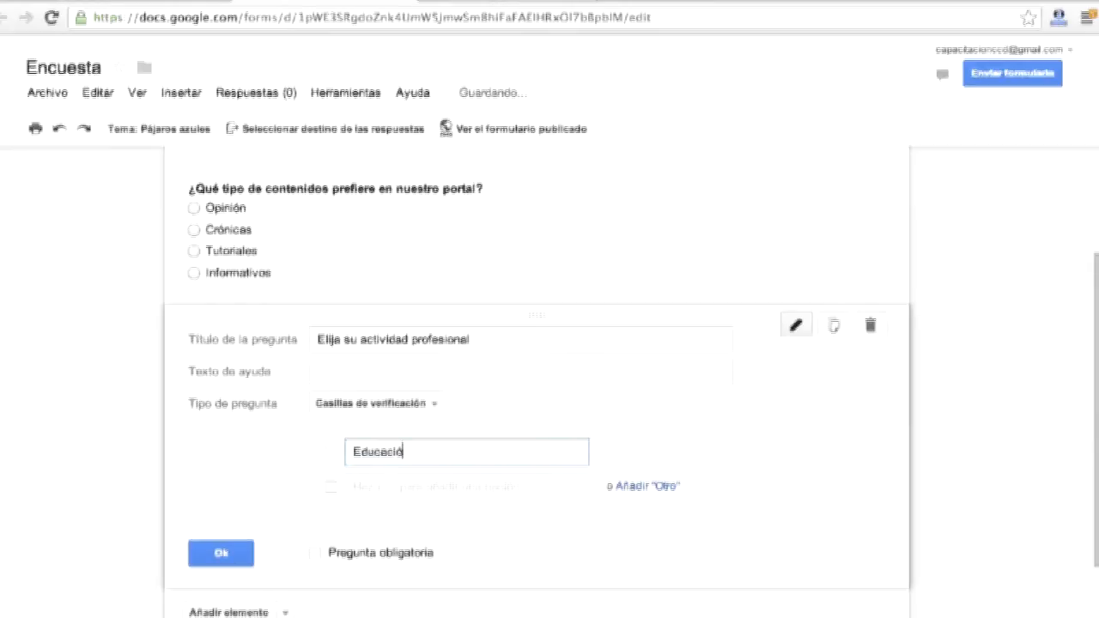
left_click(413, 488)
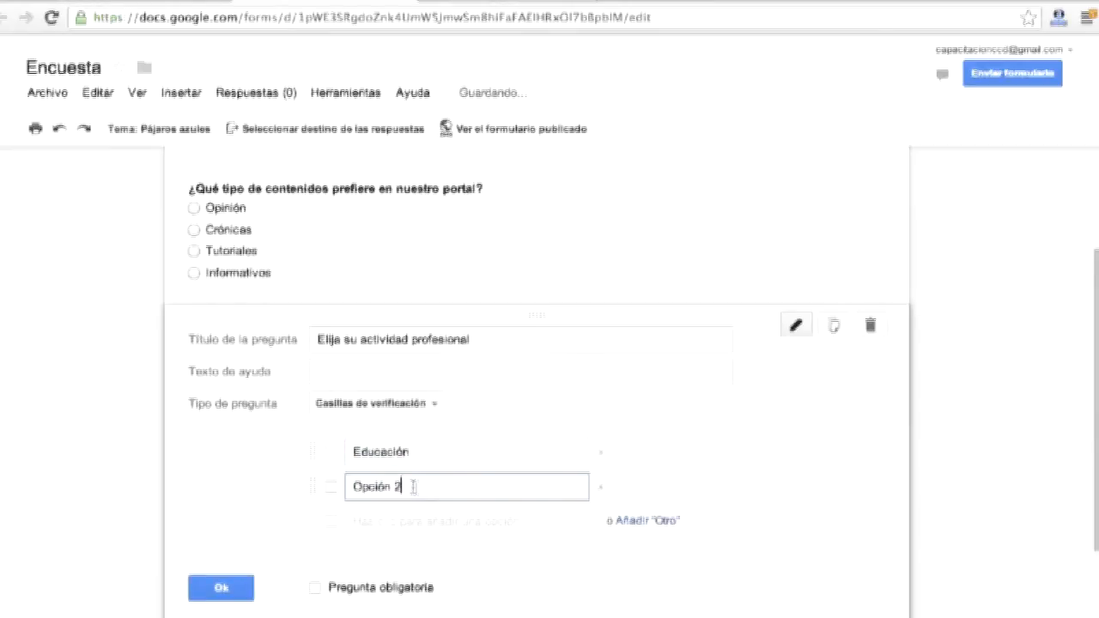
type("Empr")
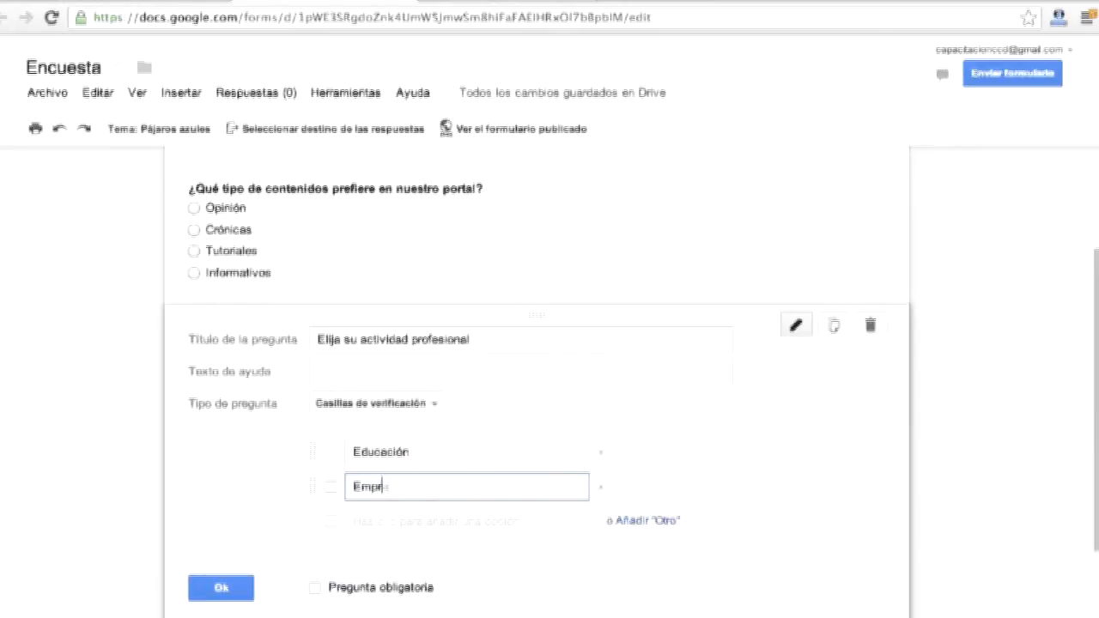
type("esarios")
key("BackSpace")
Step: Add "Ama de casa" as the third option of the professional activity question and finish editing the question
left_click(425, 528)
left_click_drag(418, 521, 330, 522)
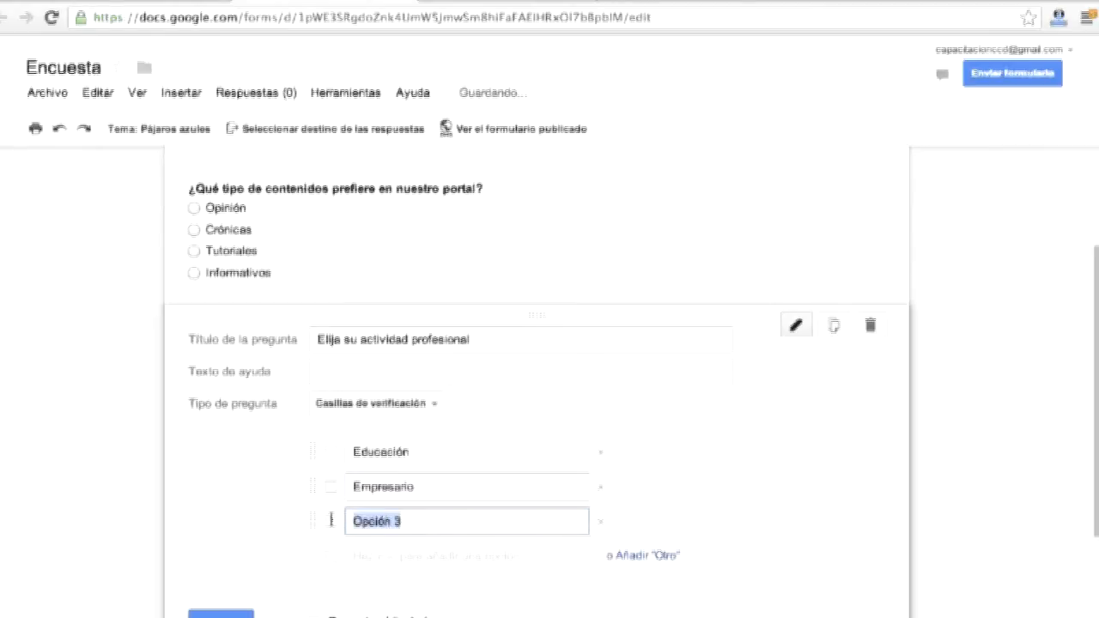
type("A")
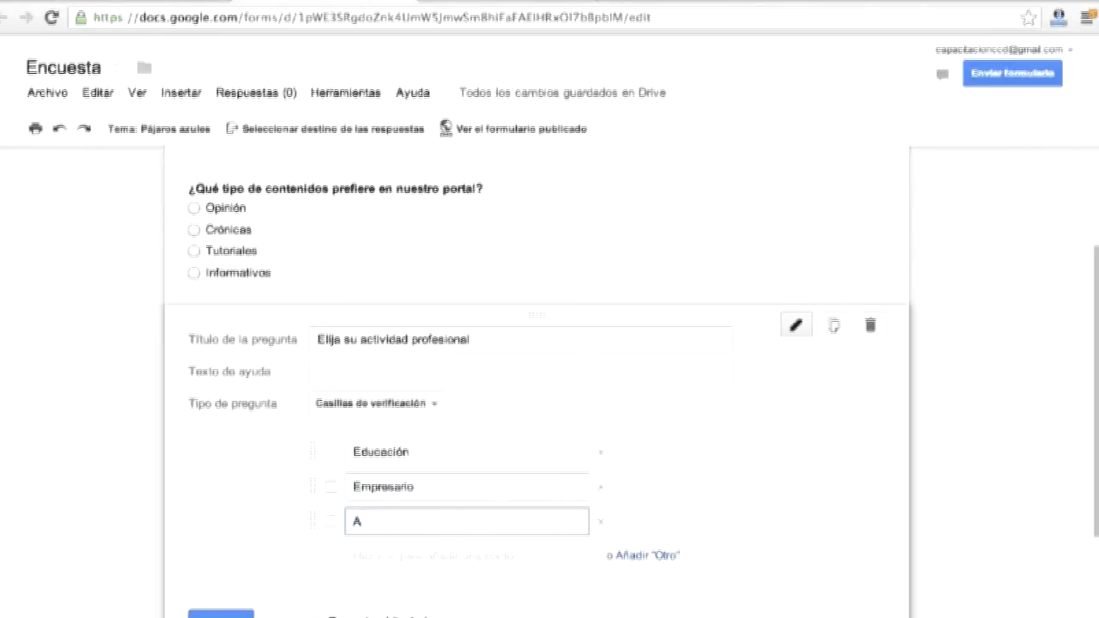
type("Am")
key("BackSpace")
key("BackSpace")
type("a de casa")
scroll(720, 511, "down", 1)
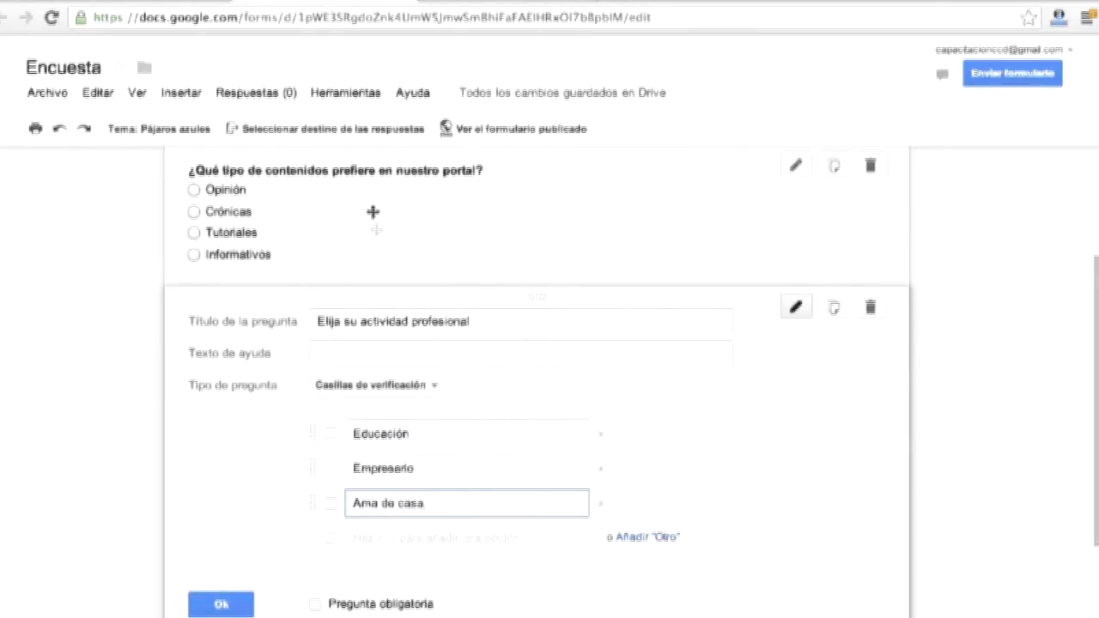
left_click(222, 606)
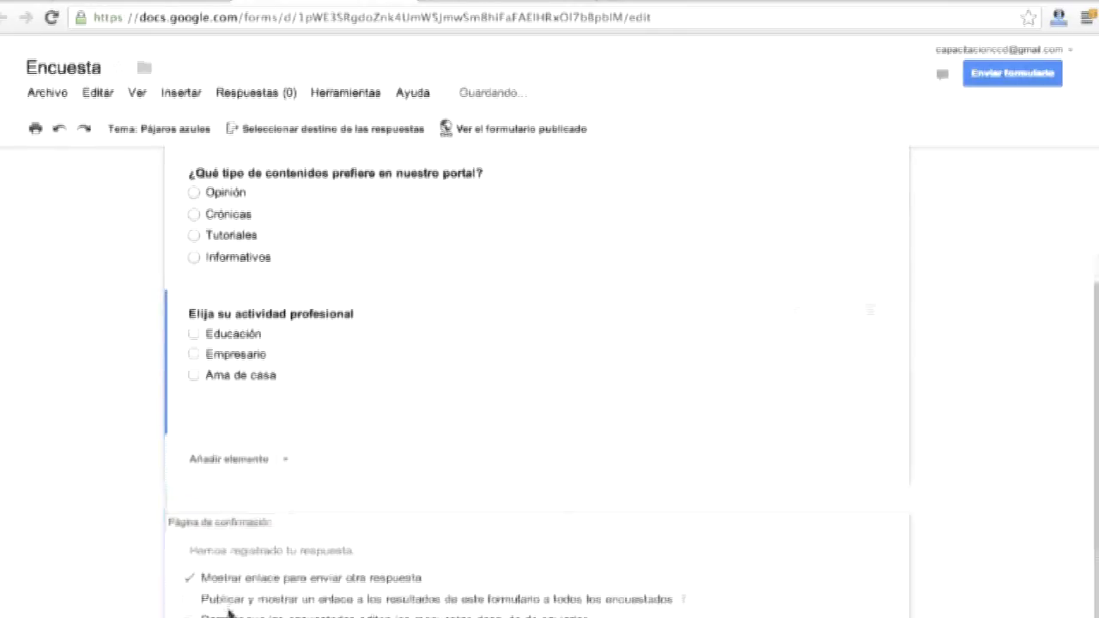
Step: Reload the published form and examine the professional activity question below the contents question
left_click(446, 3)
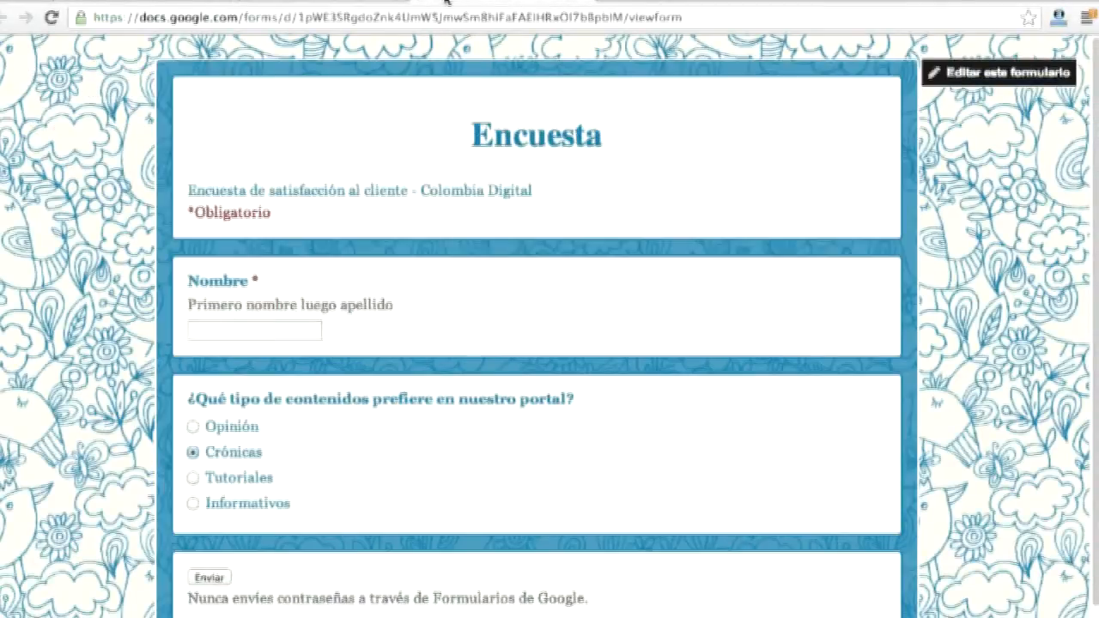
key("F5")
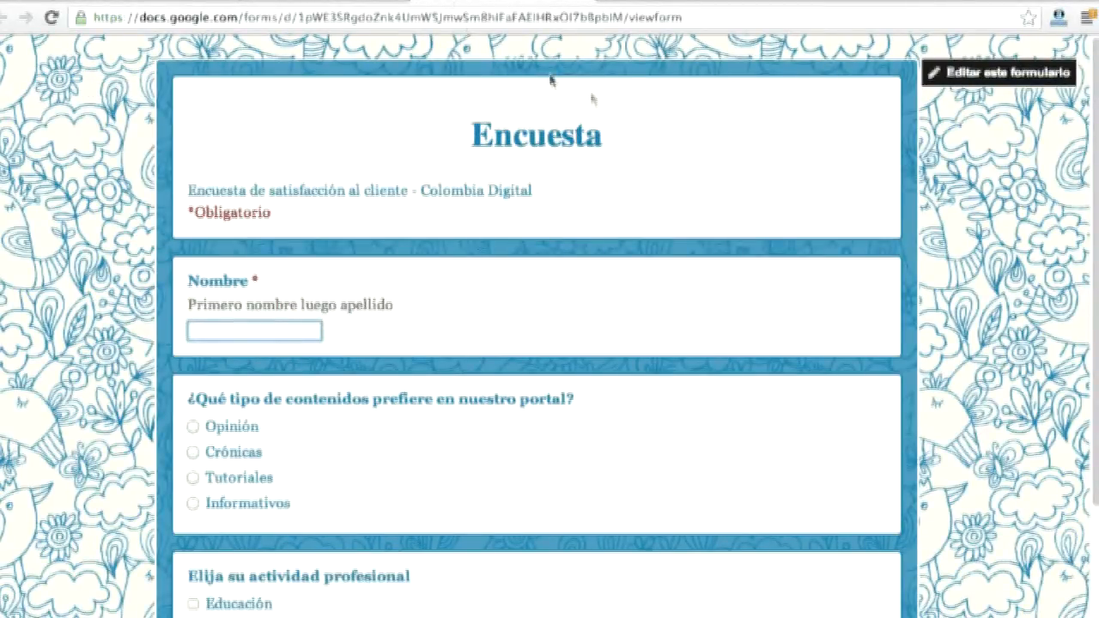
scroll(492, 416, "down", 3)
scroll(494, 402, "down", 2)
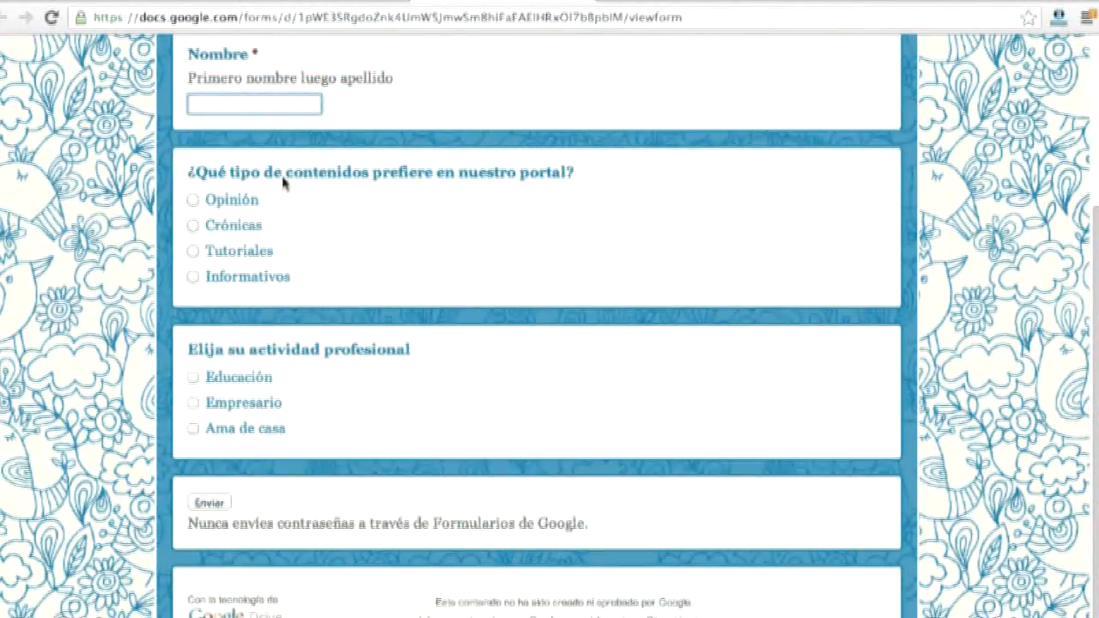
Step: Try single selection in the contents question and multiple selection with Educación and Empresario in the published form, and return to the editor
left_click(193, 201)
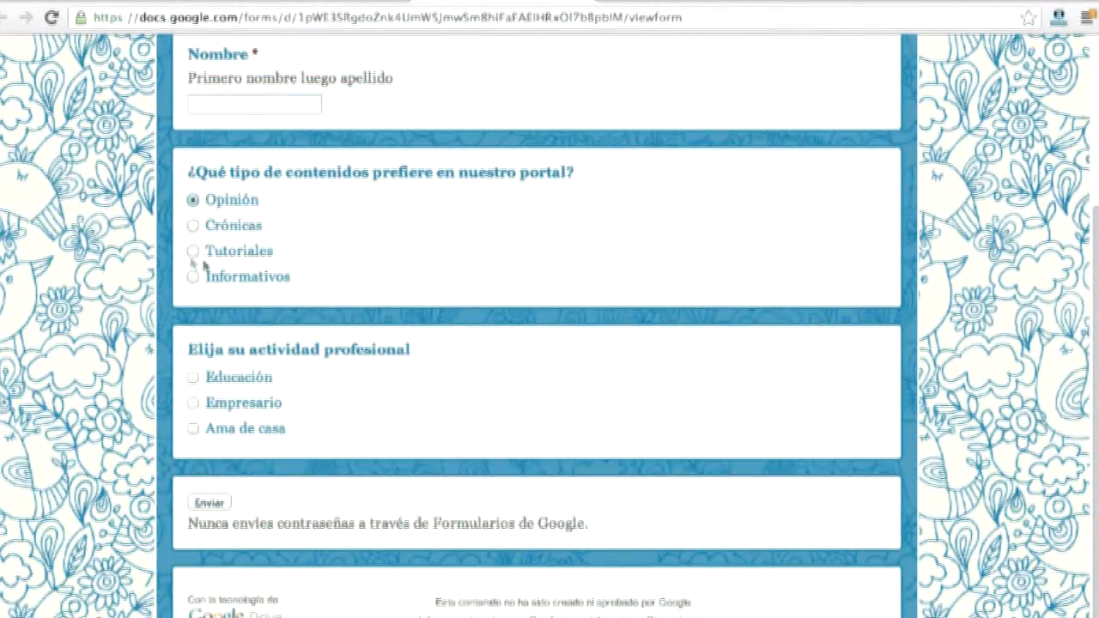
left_click(192, 252)
left_click(193, 226)
left_click(193, 378)
left_click(194, 402)
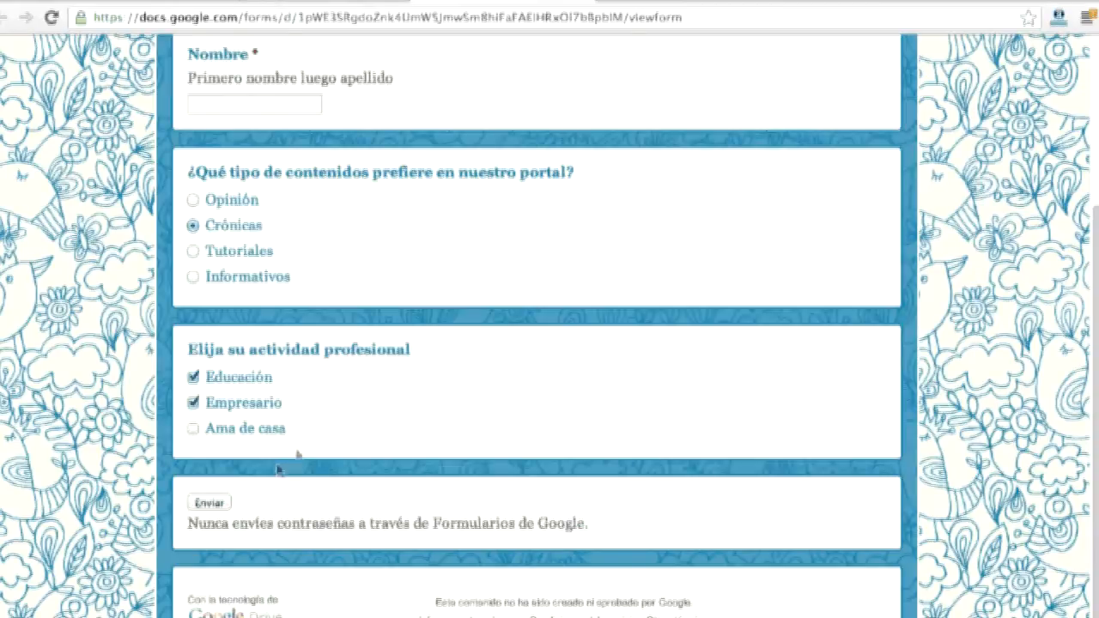
scroll(300, 455, "up", 1)
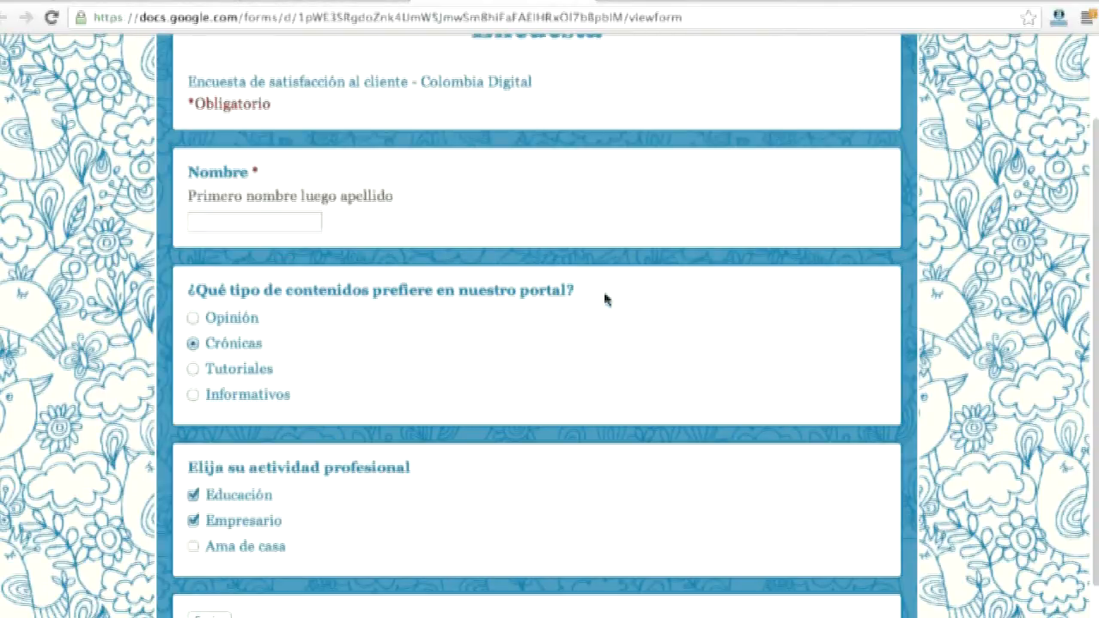
left_click(353, 2)
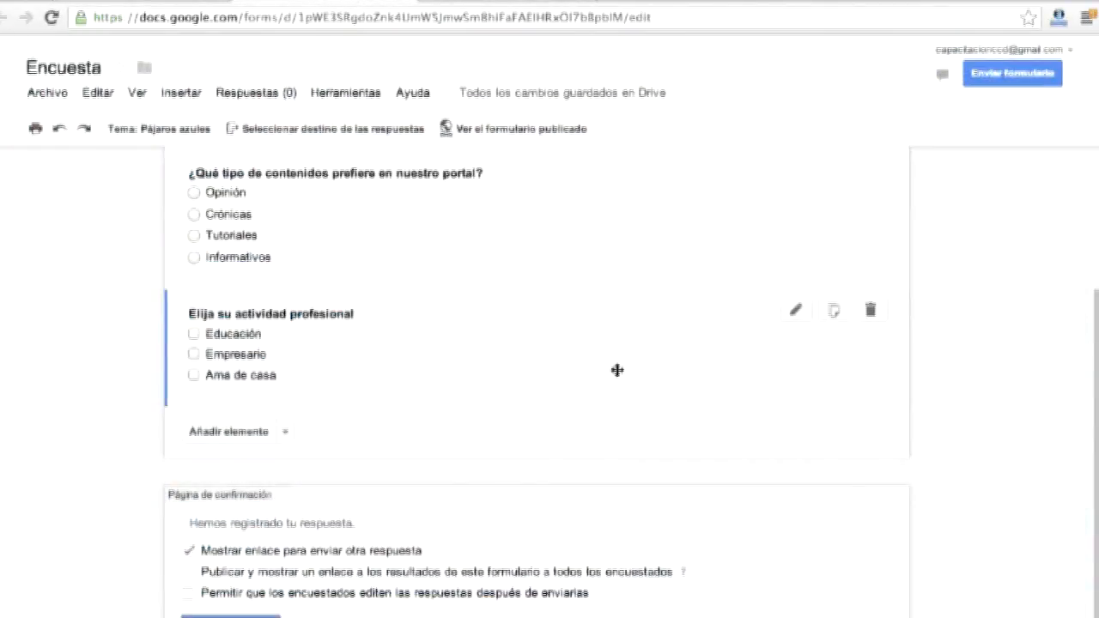
Step: Add a fourth question at the end of the form and set its type to Cuadrícula
scroll(617, 370, "up", 3)
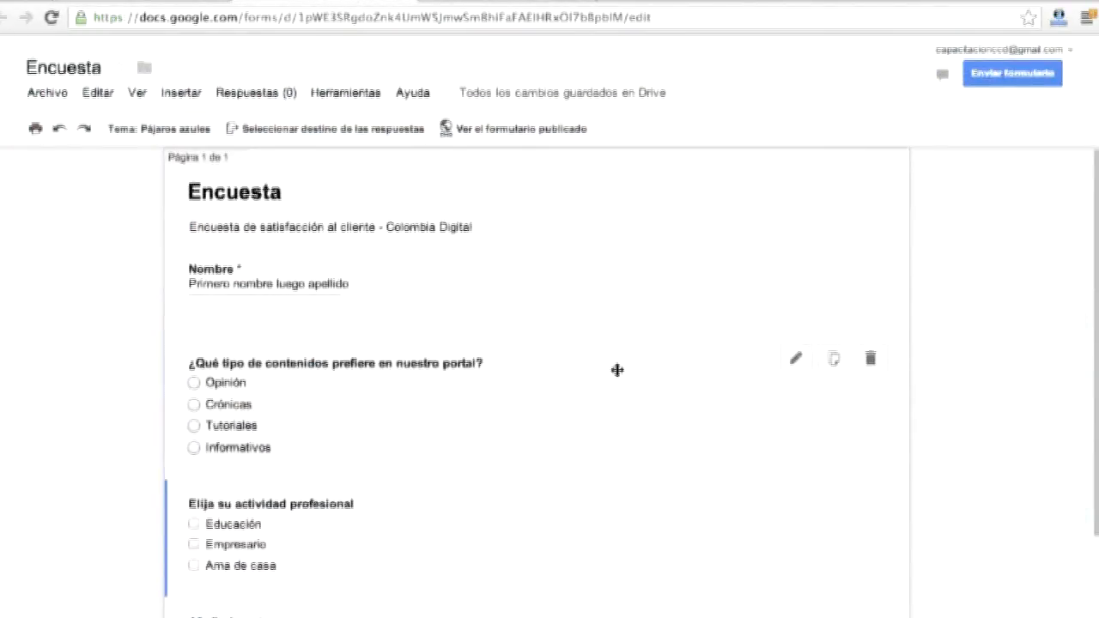
scroll(576, 489, "down", 2)
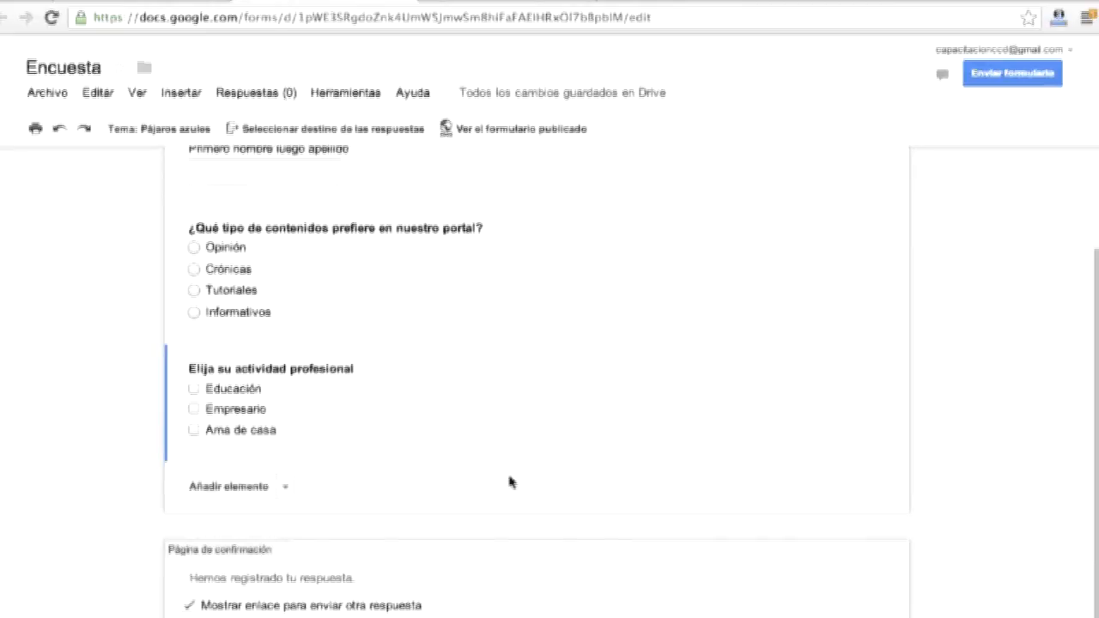
scroll(510, 477, "up", 2)
scroll(510, 478, "down", 2)
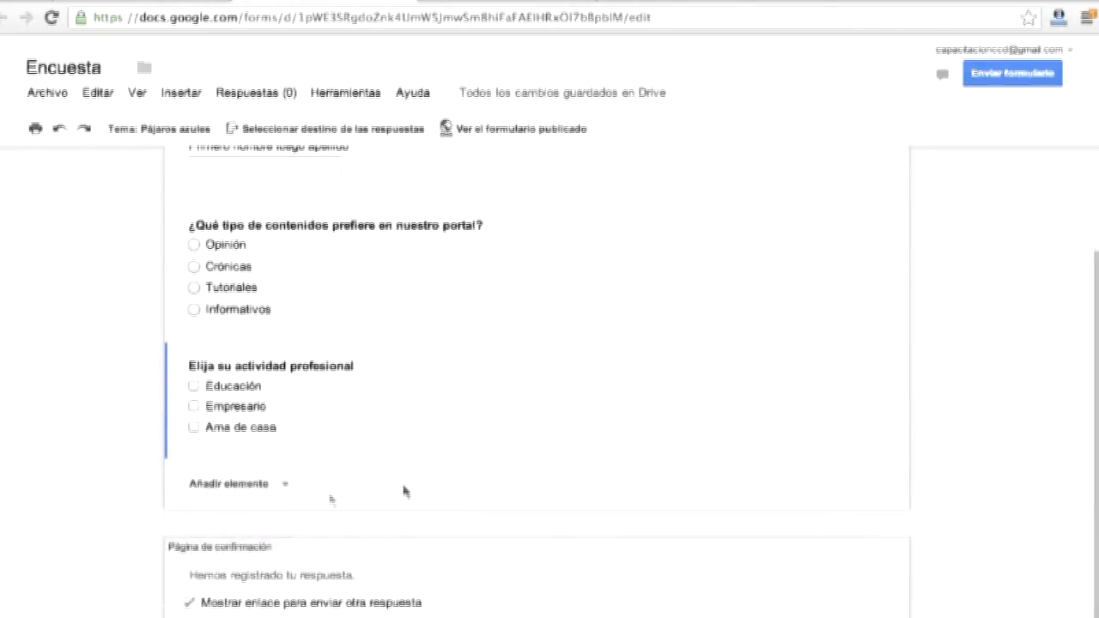
left_click(260, 484)
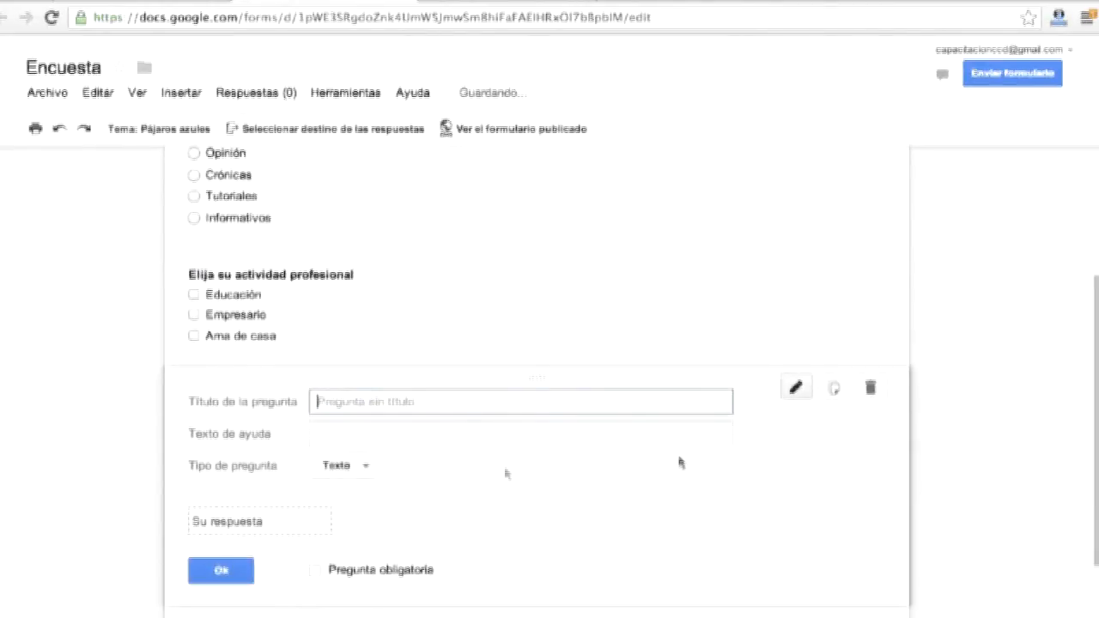
left_click(356, 405)
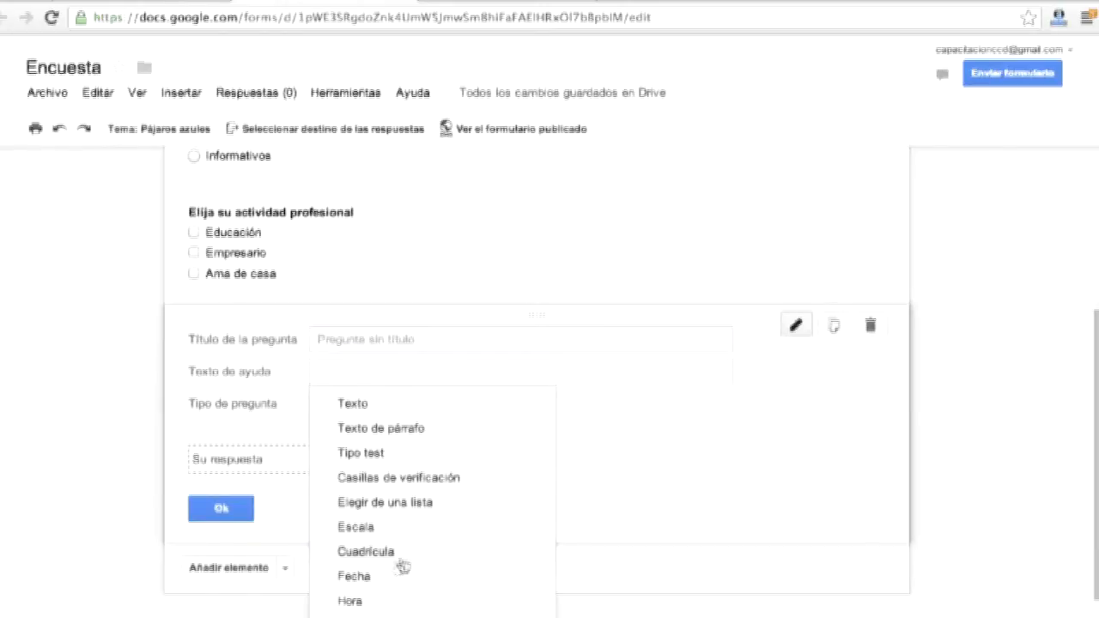
left_click(388, 556)
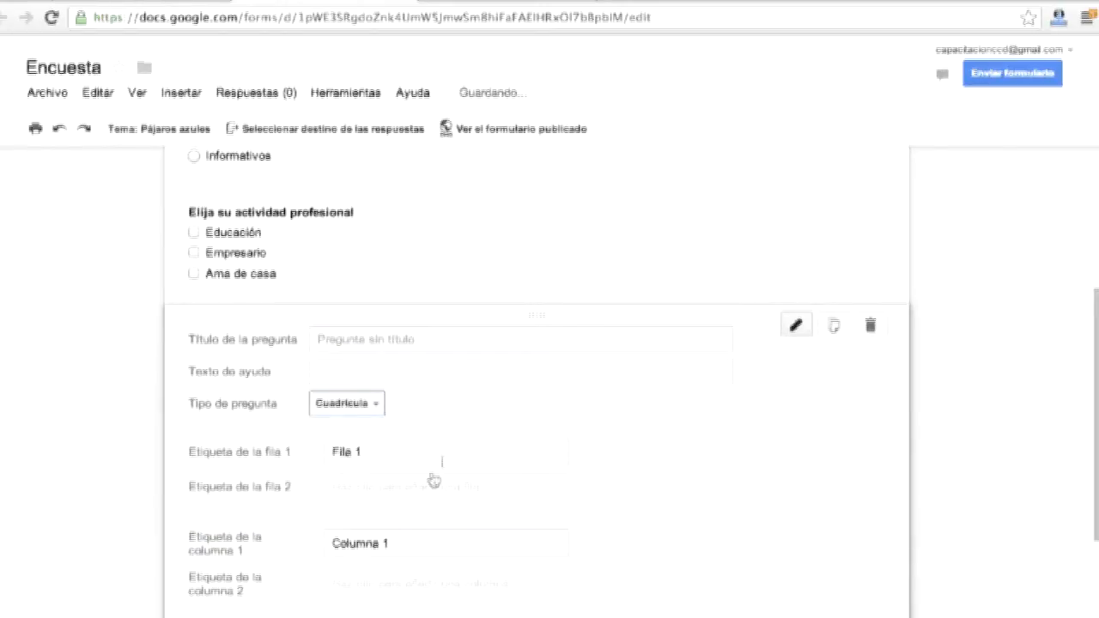
Step: Title the grid question "Califique el servicio" with the help text "Siendo 1 la calificación mas baja y 5 la mas alta"
left_click(360, 341)
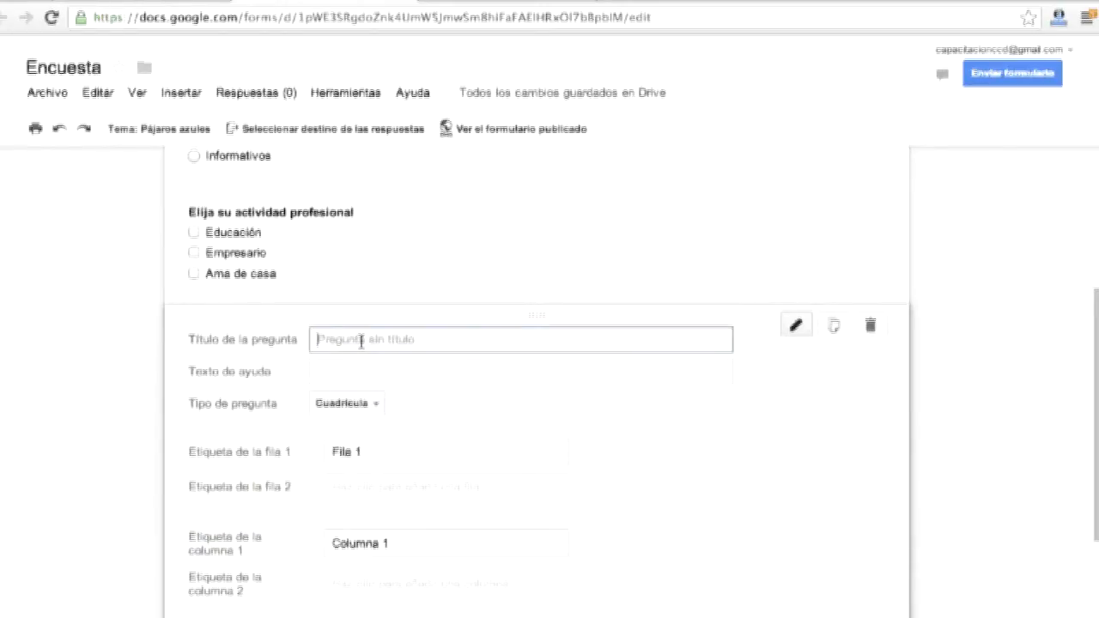
type("C")
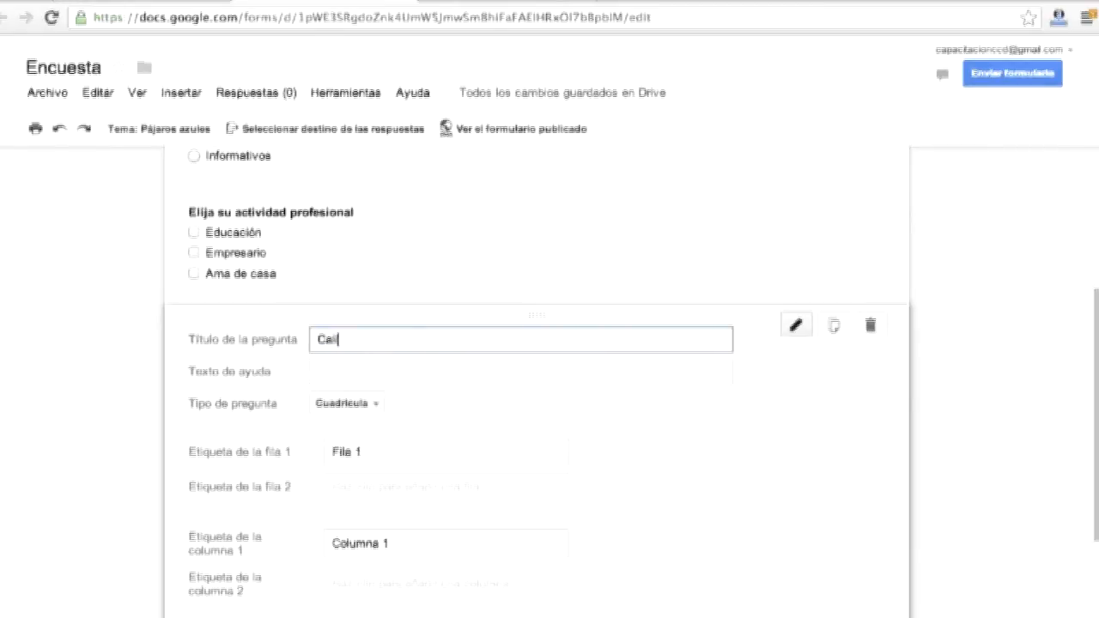
type("alifique el servicio")
left_click(365, 374)
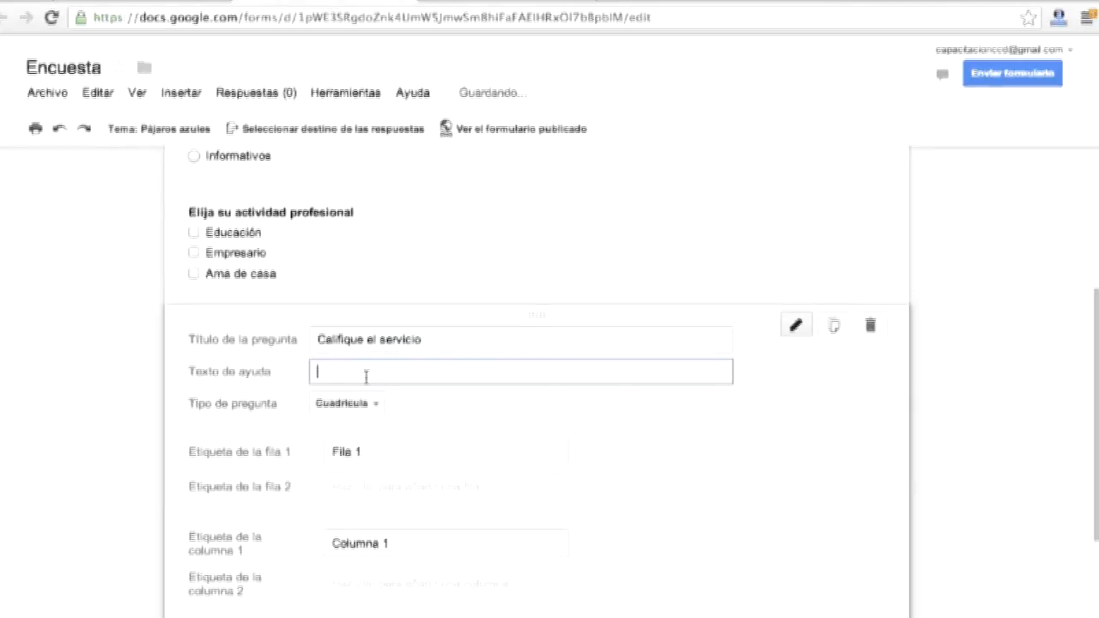
type("Siendo 1 la calificaci")
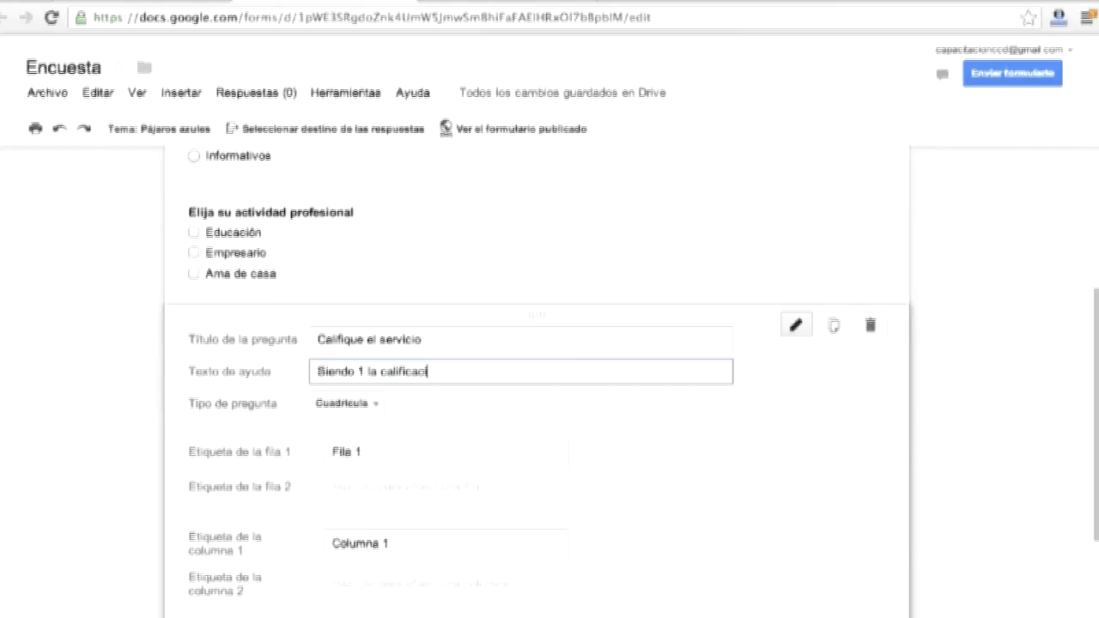
type("ón mas baja y 5 la ")
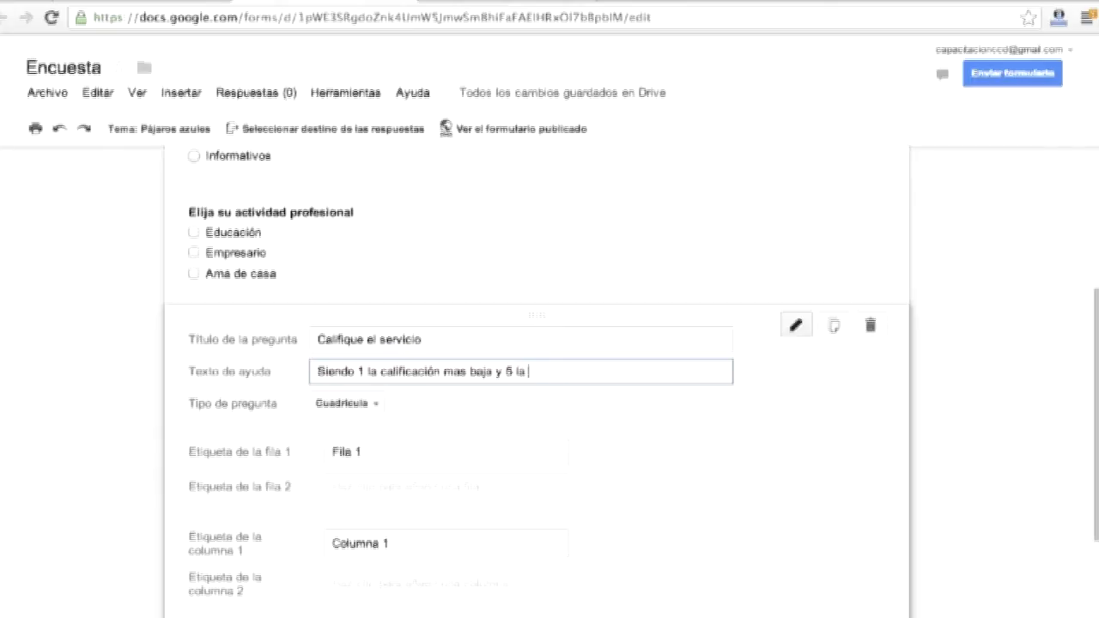
type("mas alta")
Step: Label the first two rows of the grid question "Contenidos" and "Respuesta a Correos"
scroll(658, 476, "down", 3)
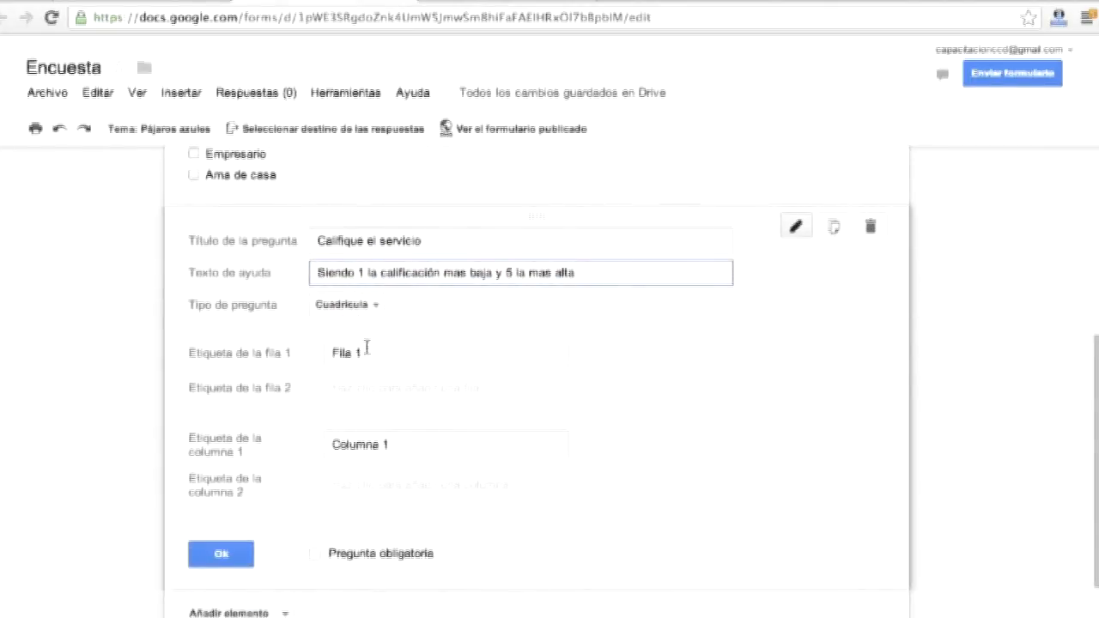
triple_click(367, 347)
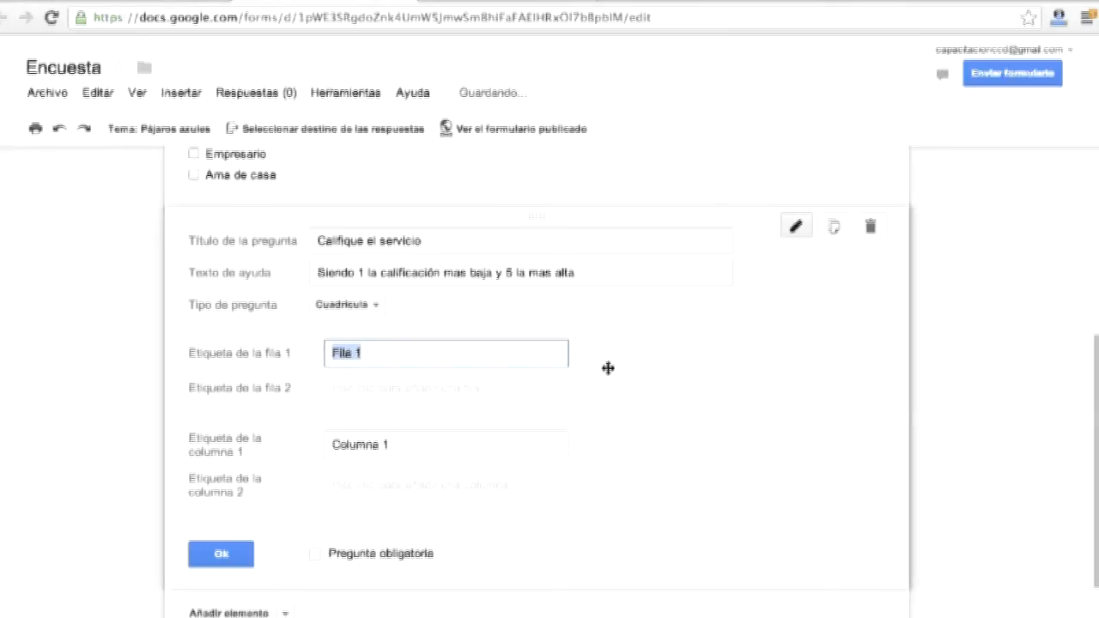
type("Contenidos")
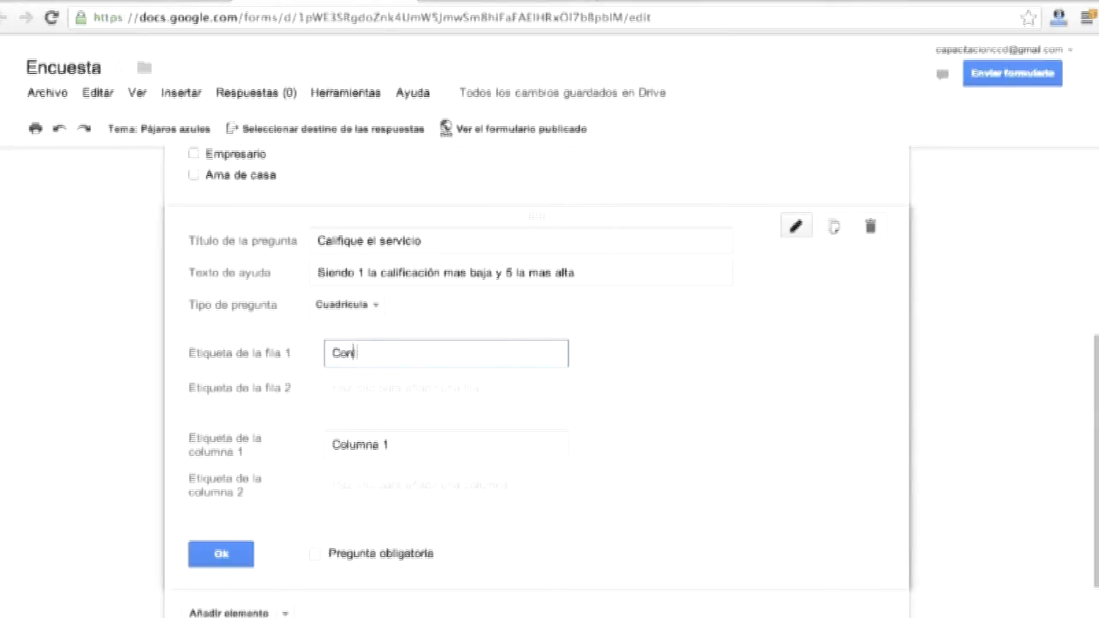
left_click(496, 391)
key("BackSpace")
key("BackSpace")
key("BackSpace")
key("BackSpace")
key("BackSpace")
key("BackSpace")
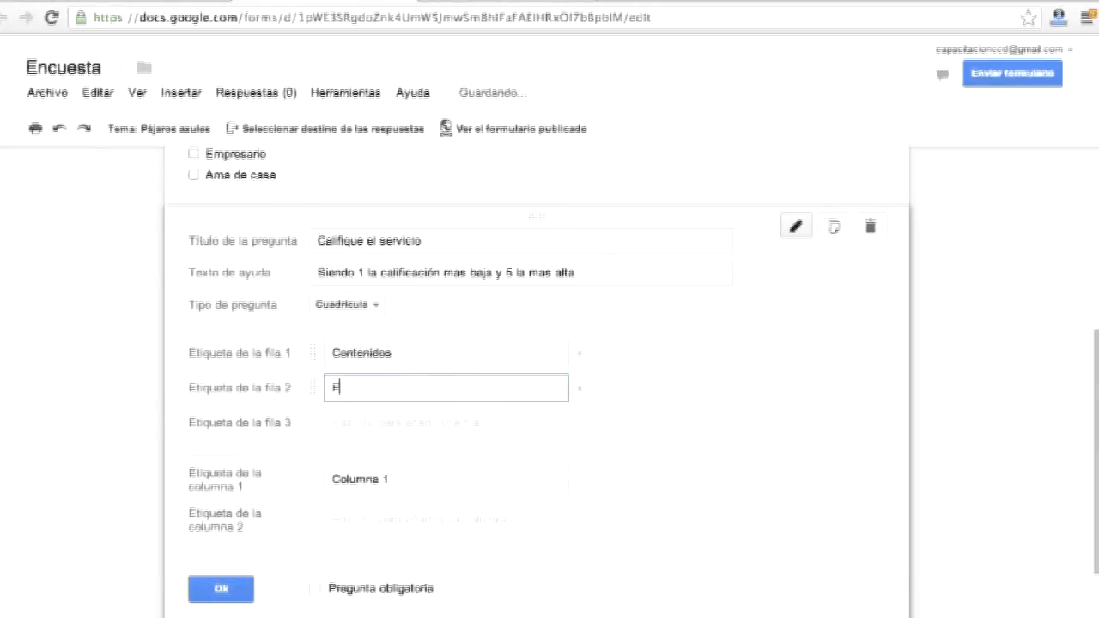
type("Raspues")
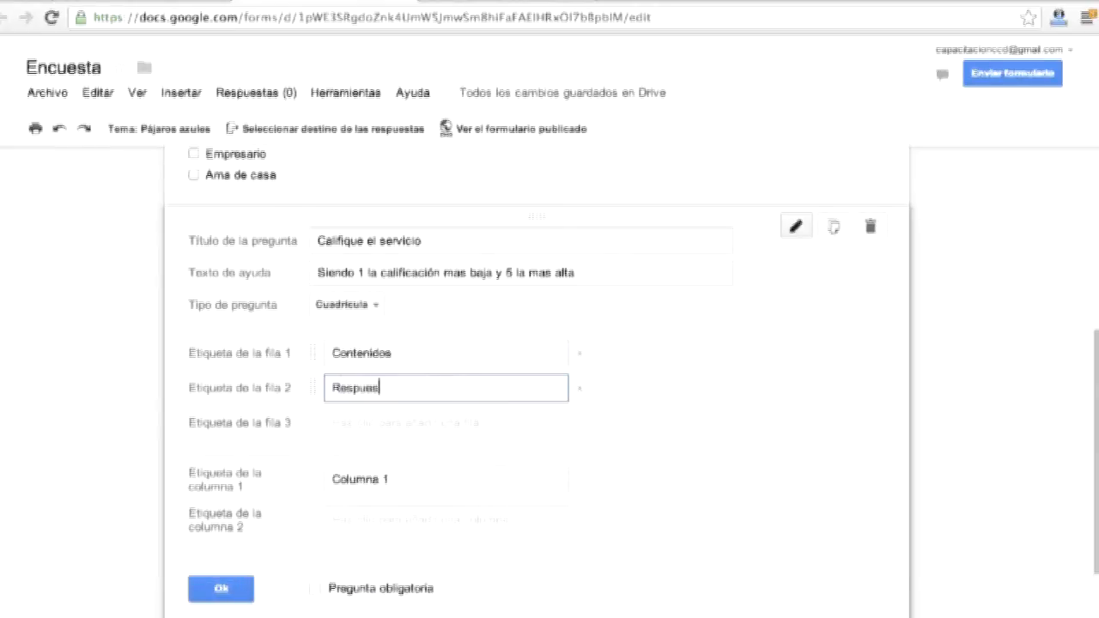
type("ta a Correos")
Step: Add a third row to the grid question labelled "Calidad de mensajes en redes sociales"
left_click(464, 425)
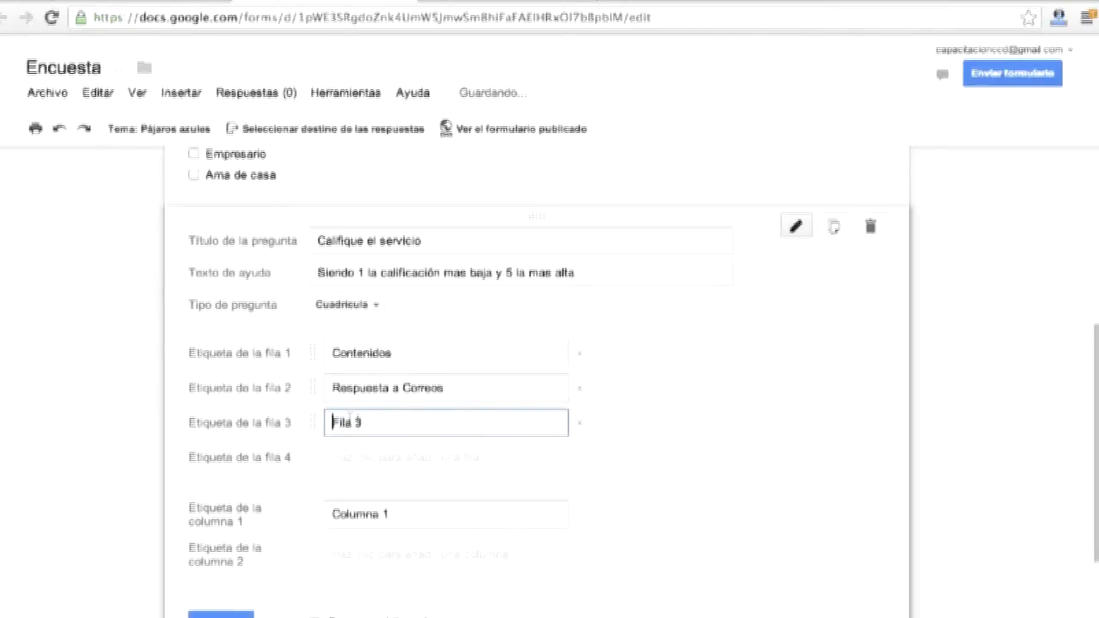
left_click_drag(363, 422, 318, 421)
key("BackSpace")
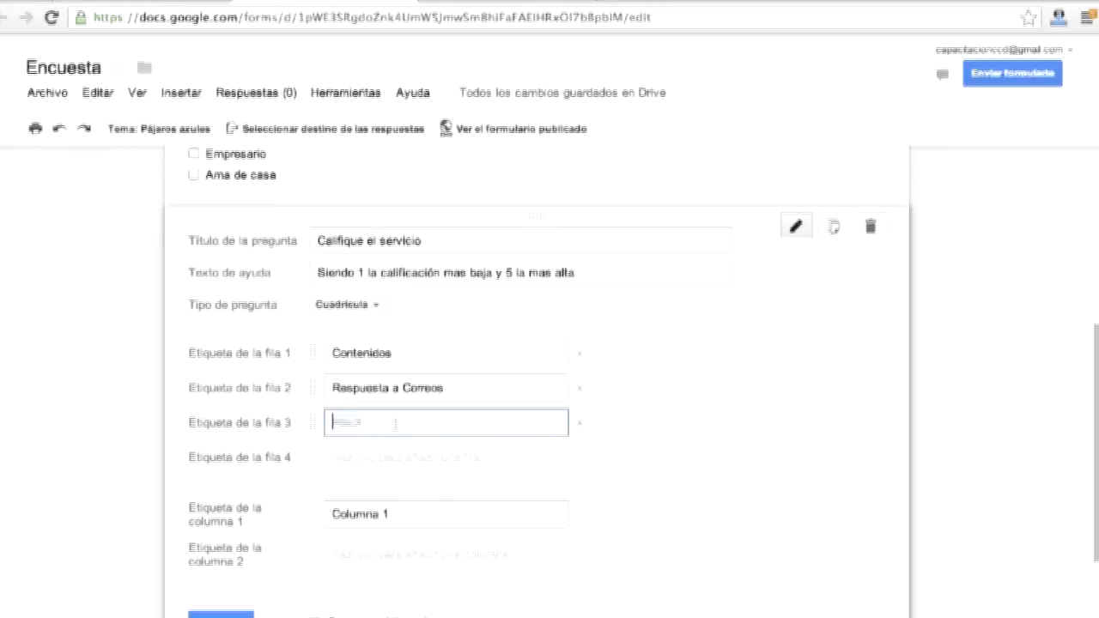
type("Calidad de mensajes e")
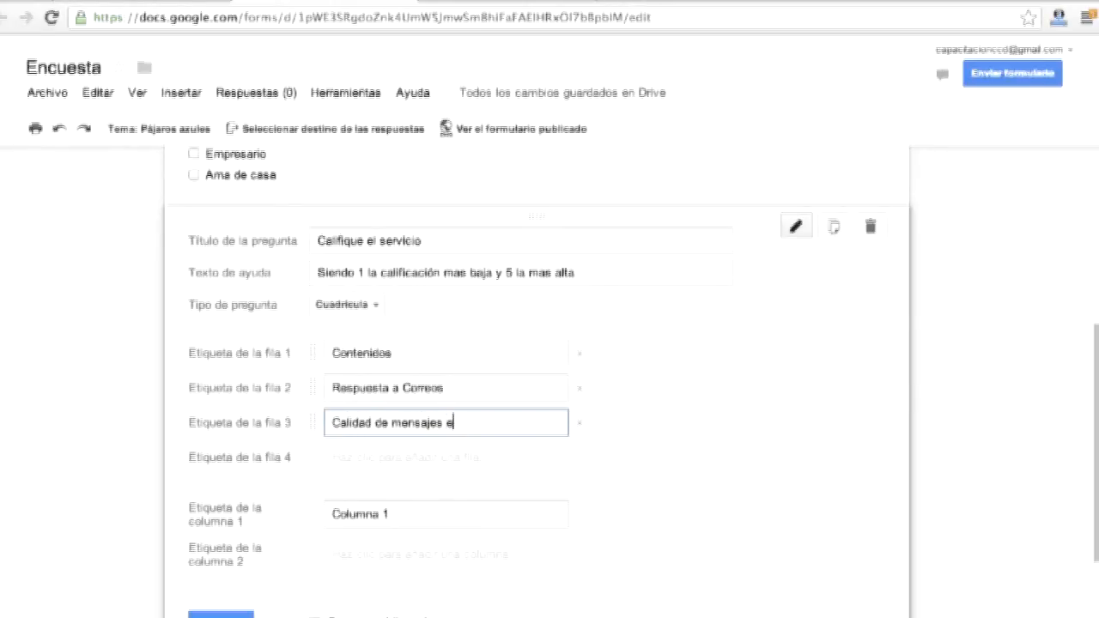
type("n redes sociales")
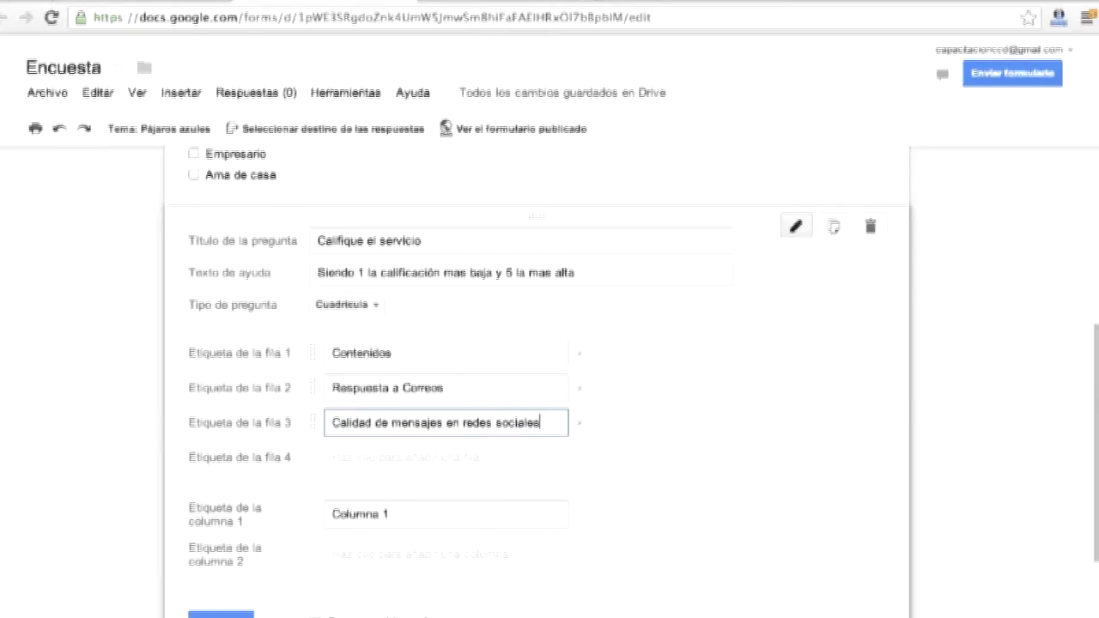
Step: Label the first two columns of the grid question "1" and "2"
left_click(397, 516)
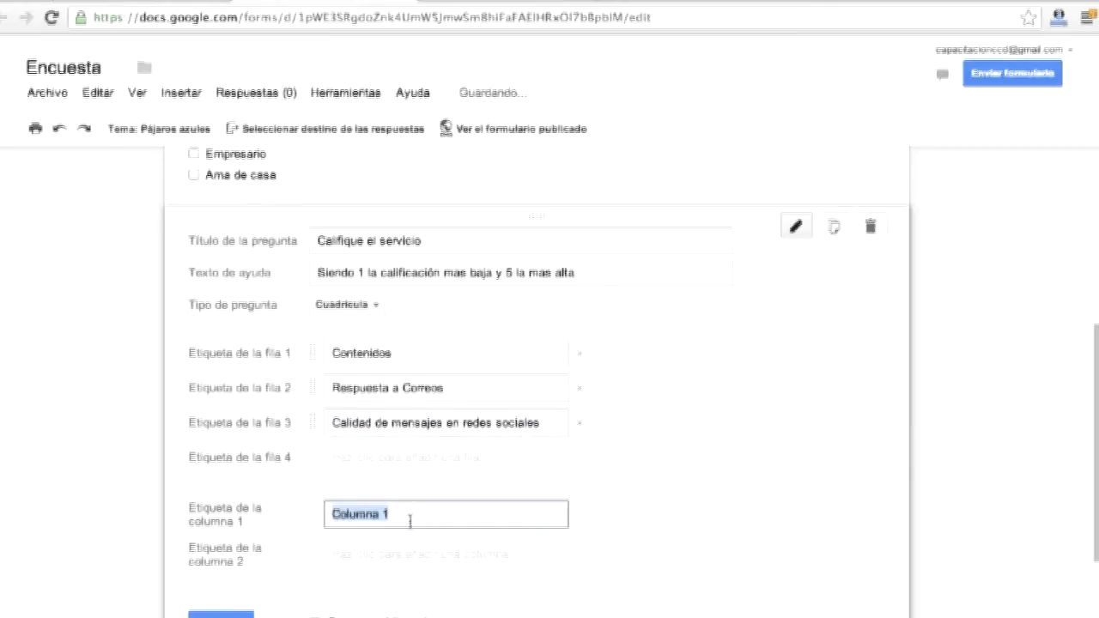
scroll(438, 502, "down", 2)
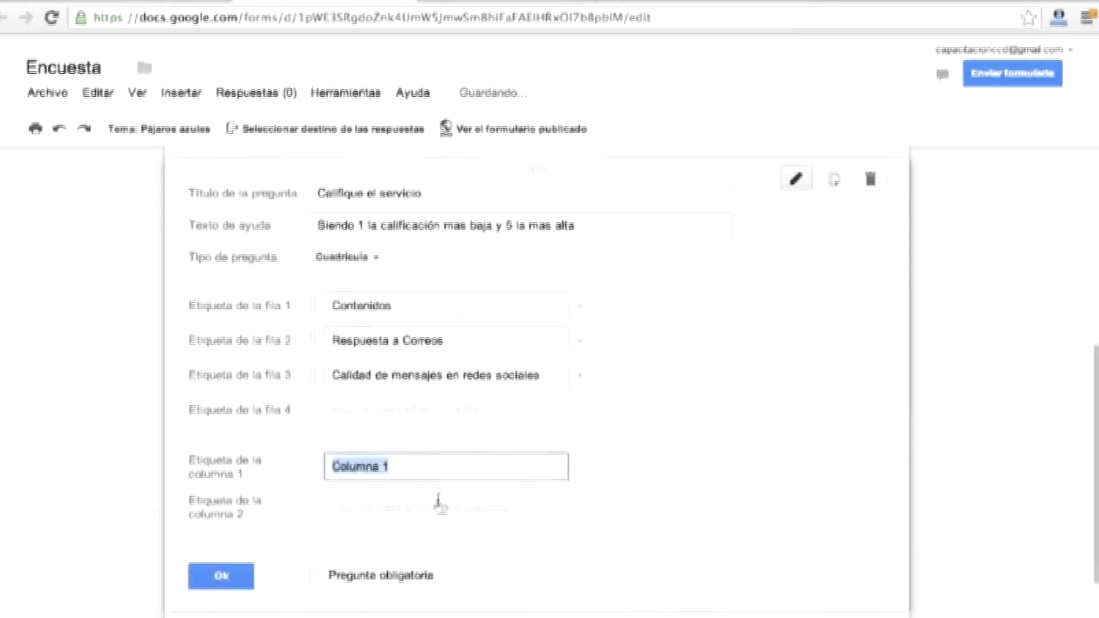
type("1")
left_click(398, 488)
type("1")
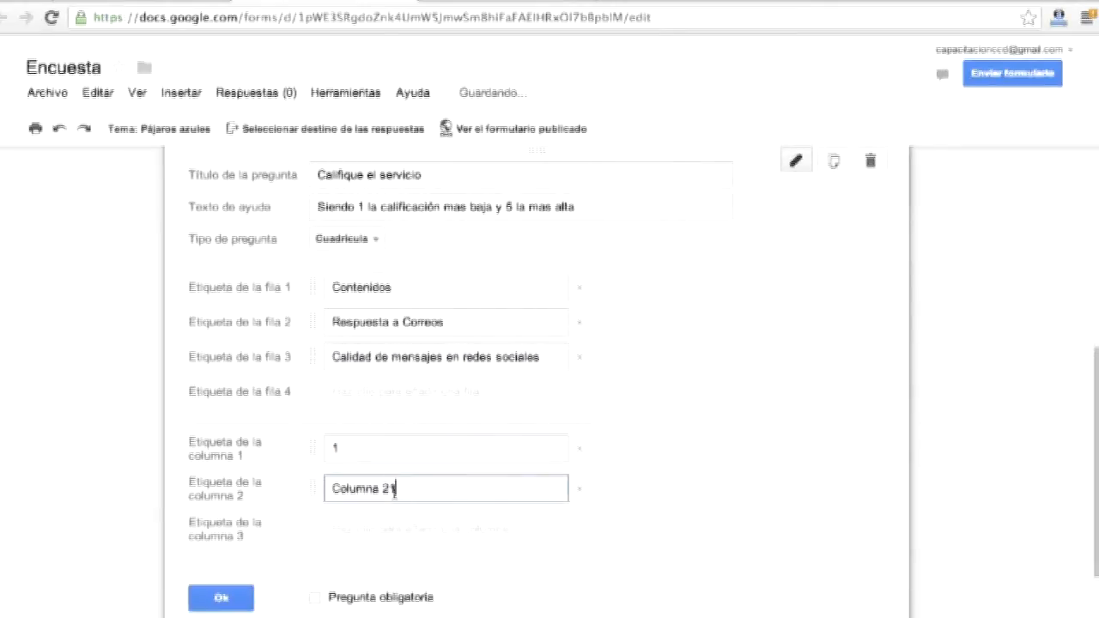
left_click_drag(404, 488, 326, 490)
type("2")
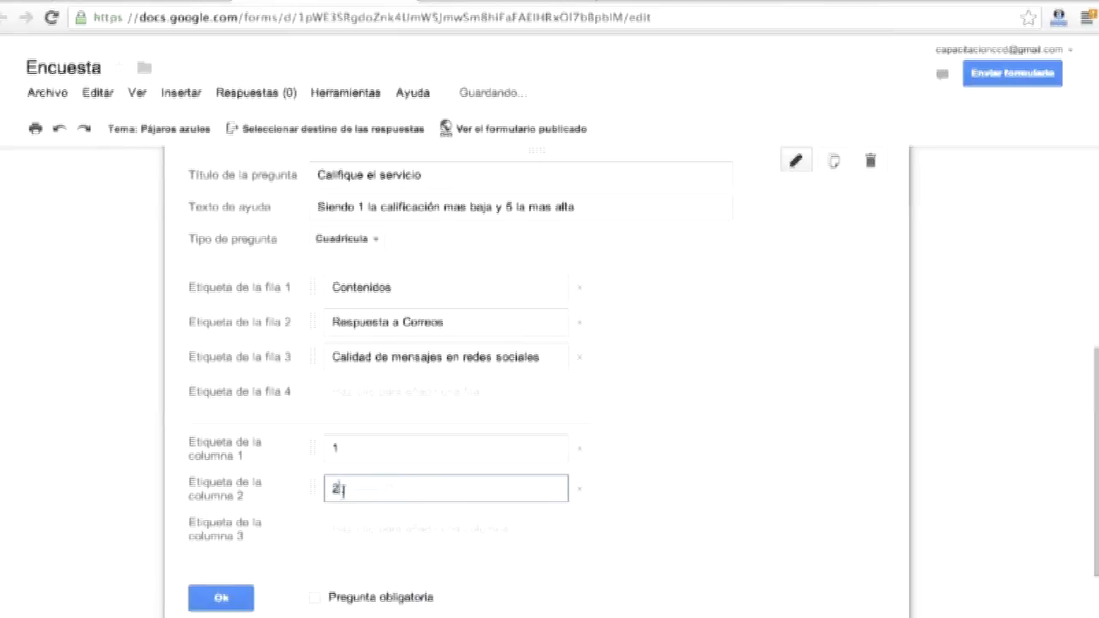
Step: Add a third and a fourth column to the grid question, labelled "3" and "4"
left_click(368, 528)
left_click_drag(404, 528, 328, 530)
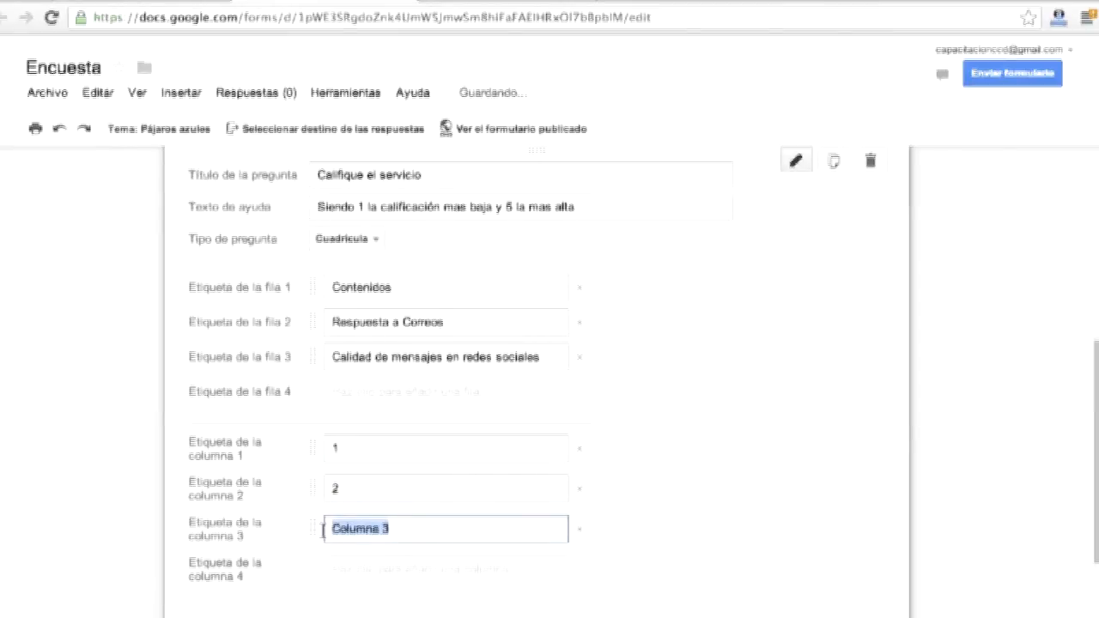
type("3")
left_click(356, 569)
left_click_drag(404, 569, 327, 569)
type("4")
Step: Add a fifth column labelled "5" to the grid question and finish editing the question
left_click(355, 609)
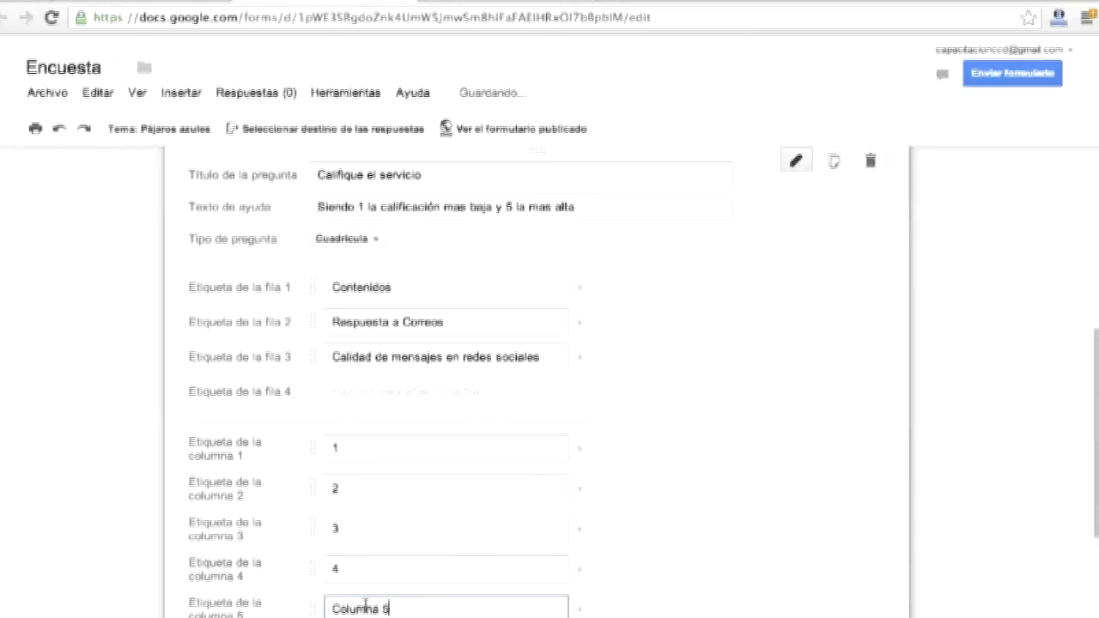
left_click_drag(405, 609, 312, 606)
type("5")
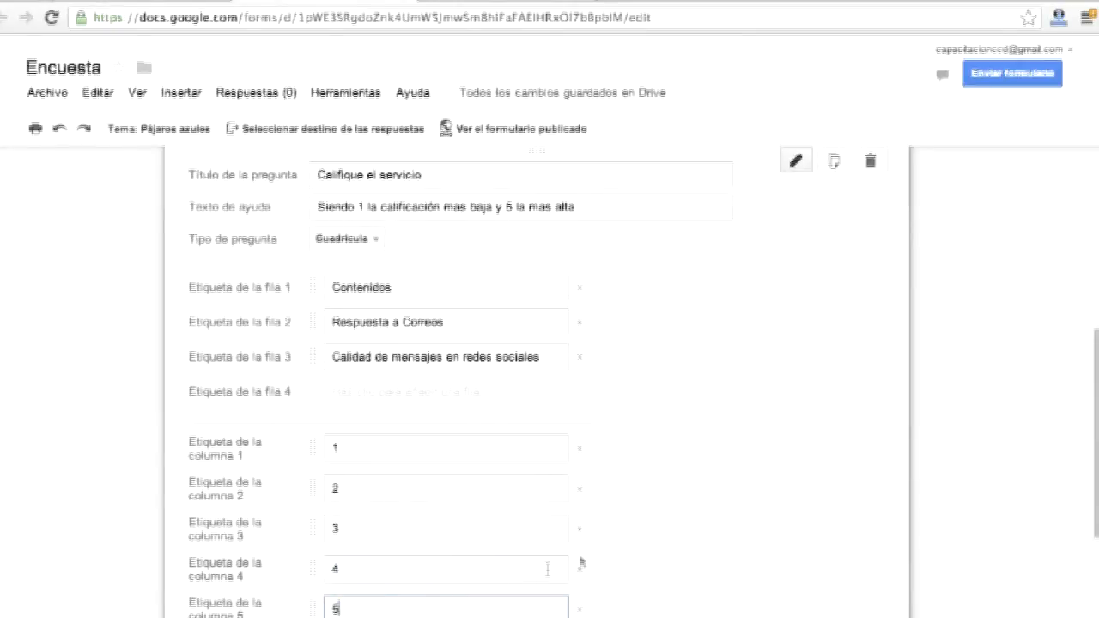
scroll(661, 524, "down", 1)
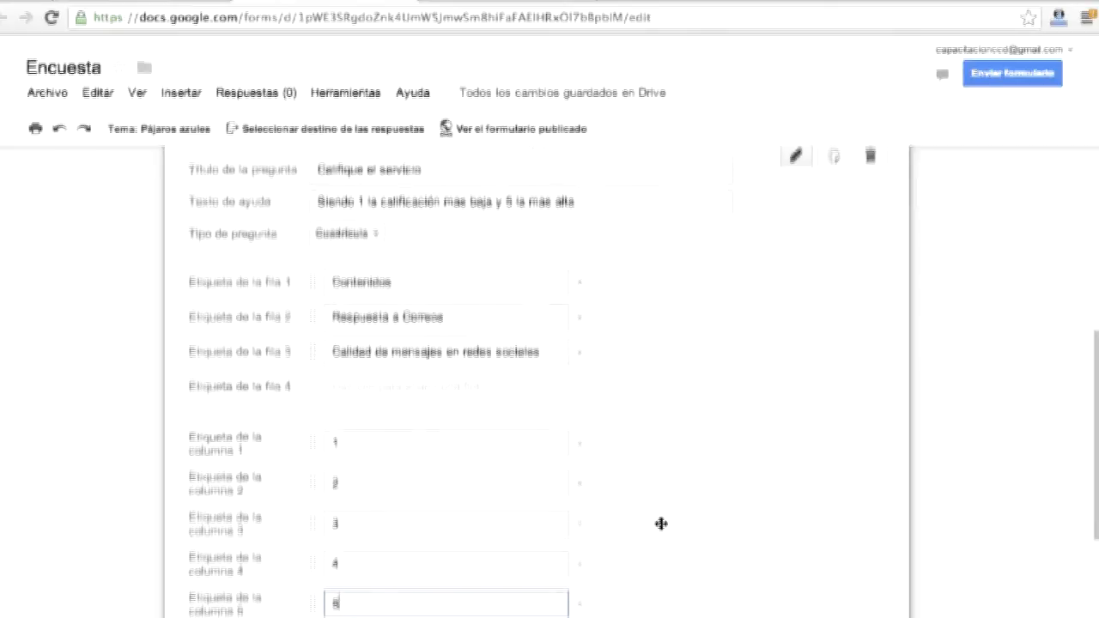
scroll(662, 545, "up", 2)
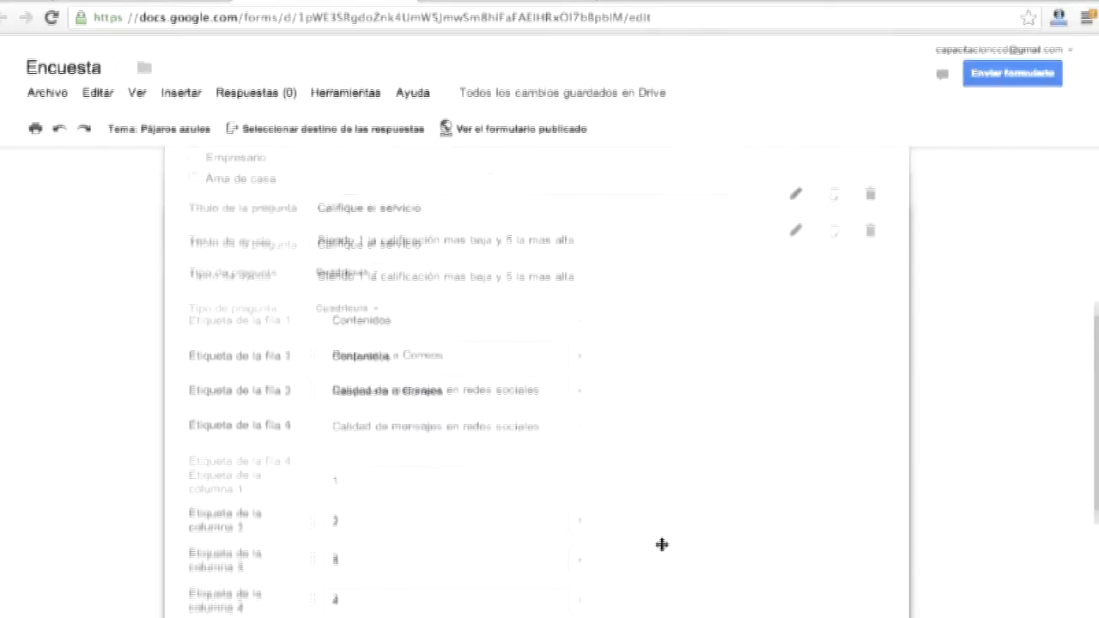
scroll(662, 545, "down", 1)
scroll(662, 545, "down", 3)
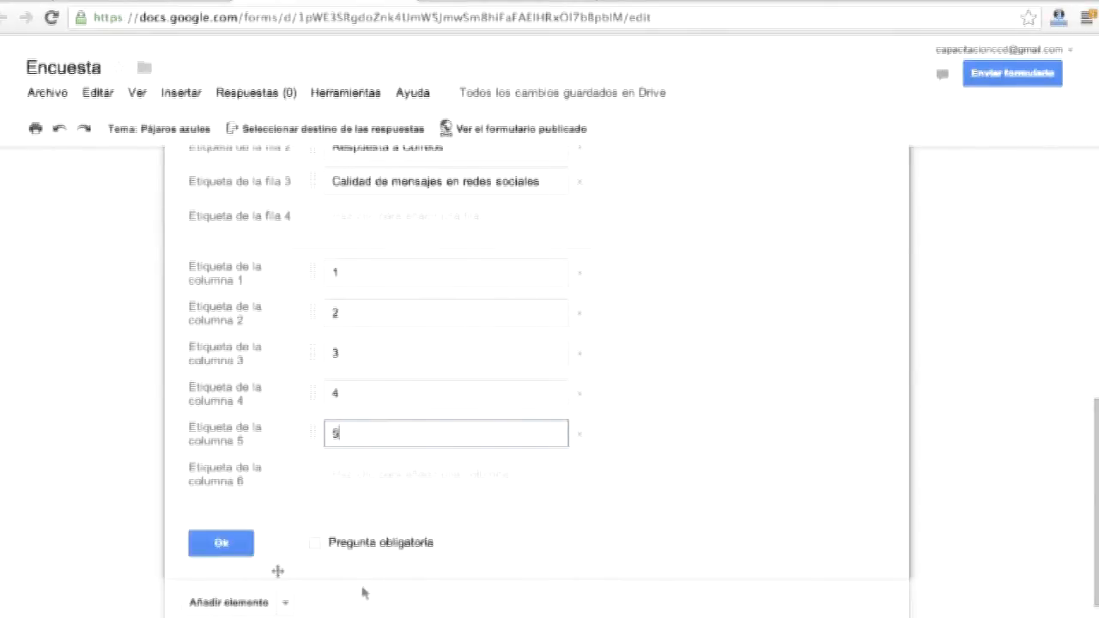
left_click(236, 555)
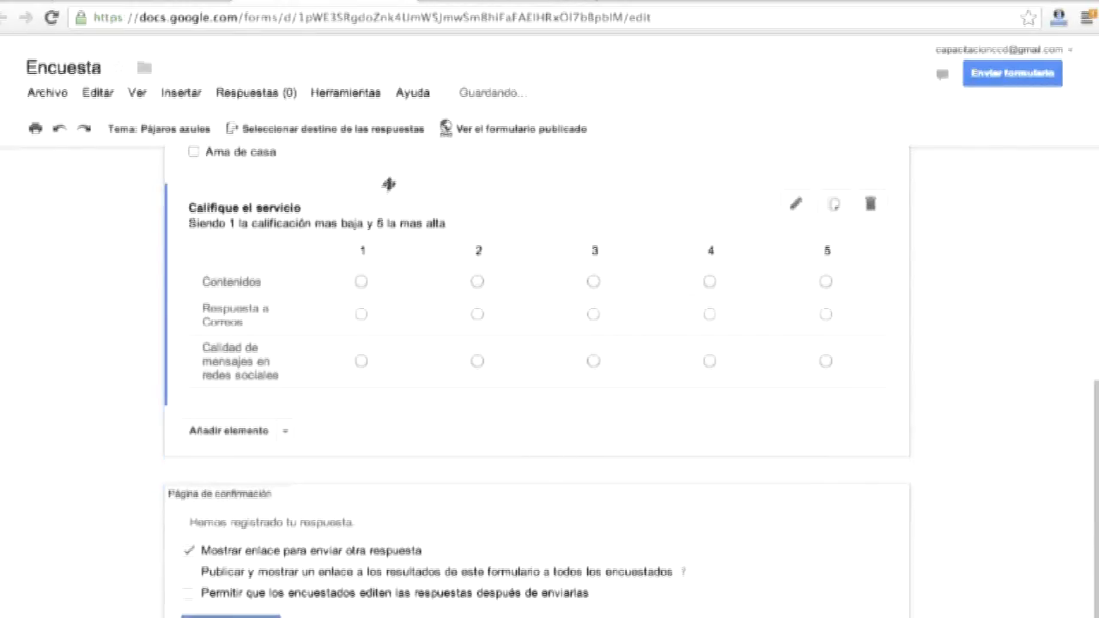
Step: Open the published form and review its theme, description and all four questions
left_click(502, 130)
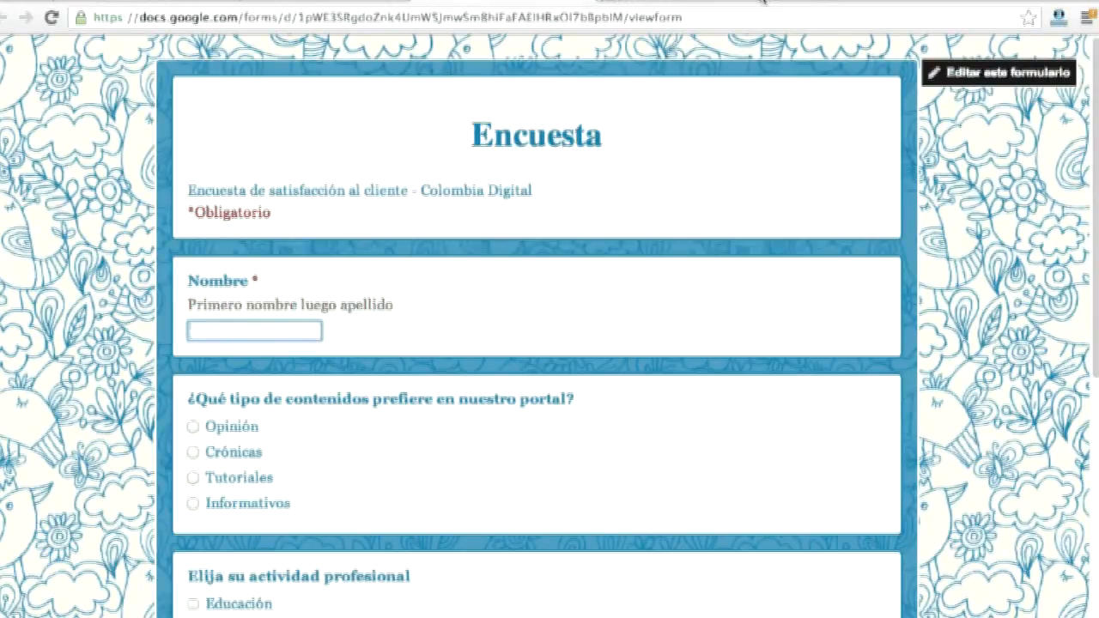
scroll(678, 352, "down", 3)
scroll(678, 352, "down", 2)
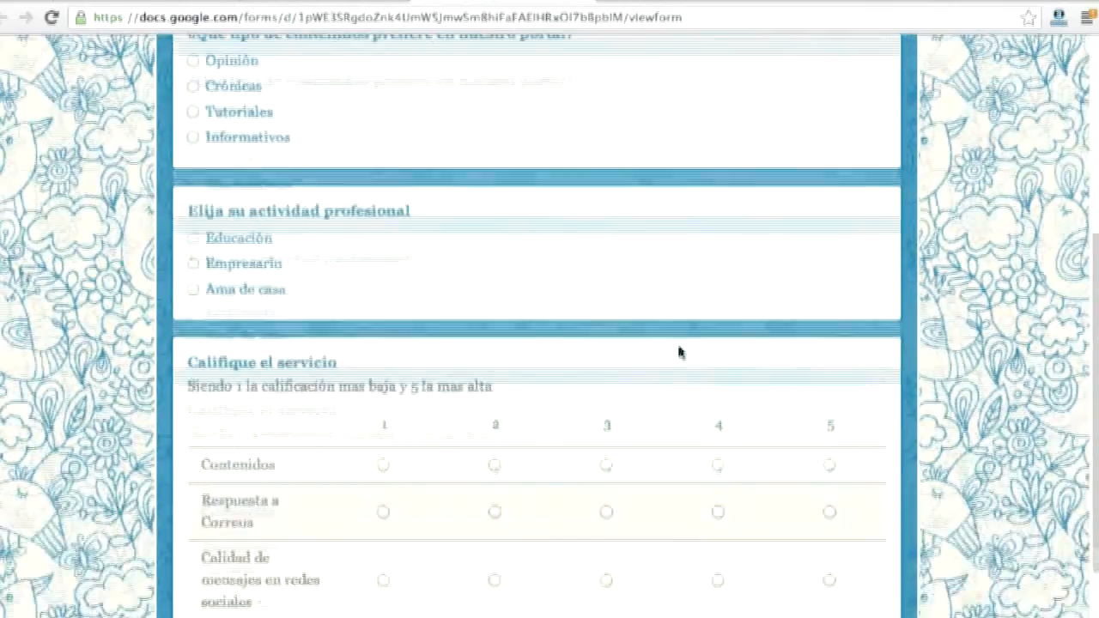
scroll(679, 352, "up", 5)
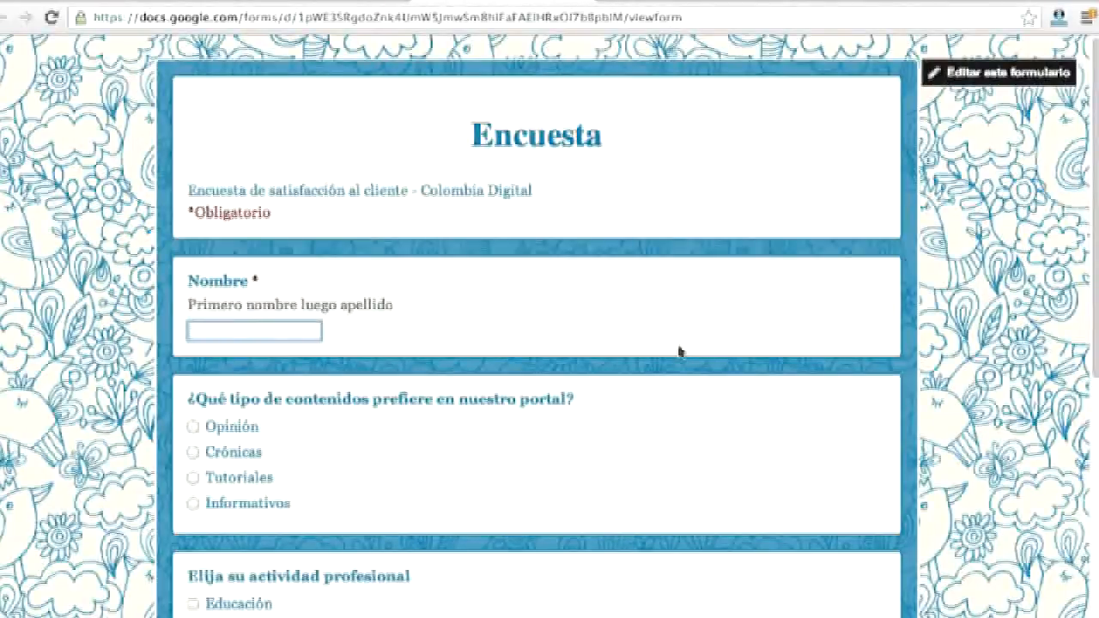
scroll(678, 352, "down", 5)
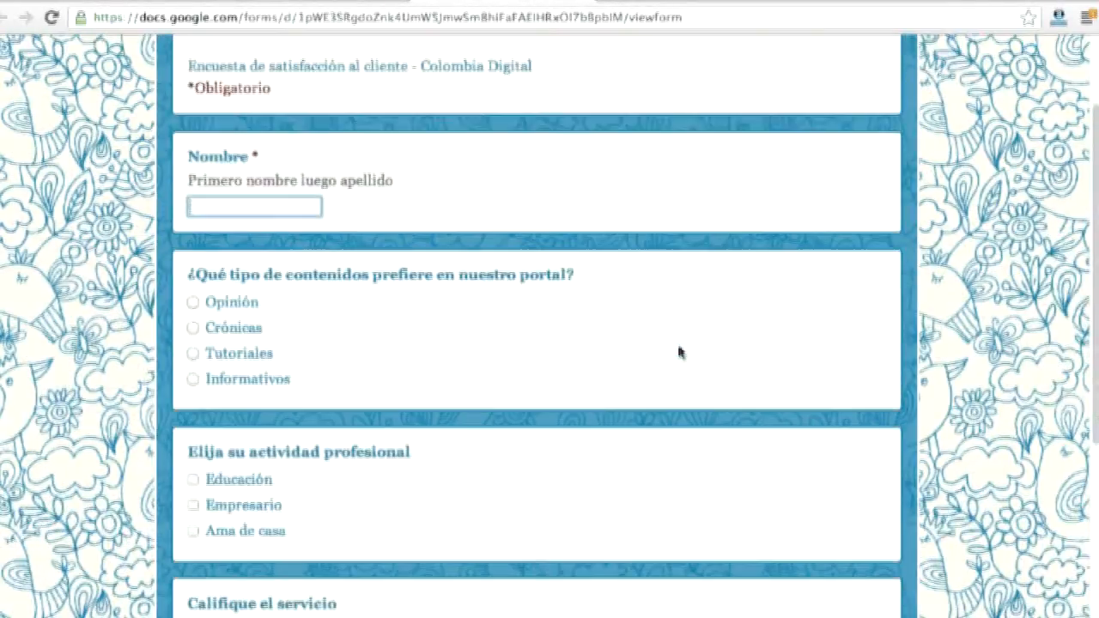
scroll(678, 352, "down", 1)
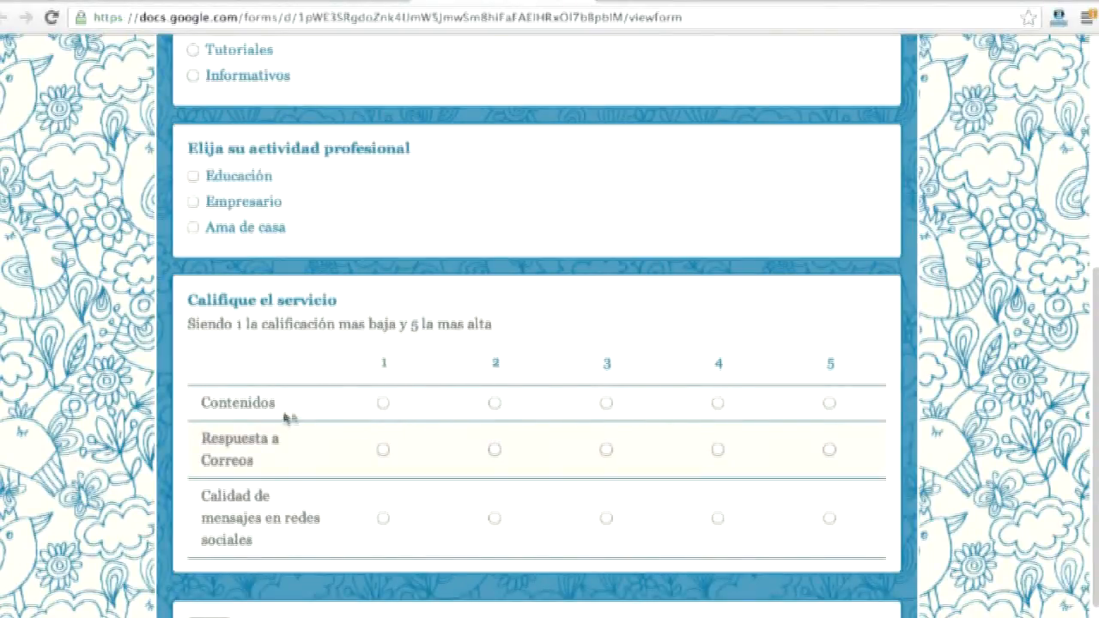
Step: Rate Contenidos 5, Respuesta a Correos 1 and Calidad de mensajes en redes sociales 3, leaving Nombre empty, and try to submit the form
left_click(829, 403)
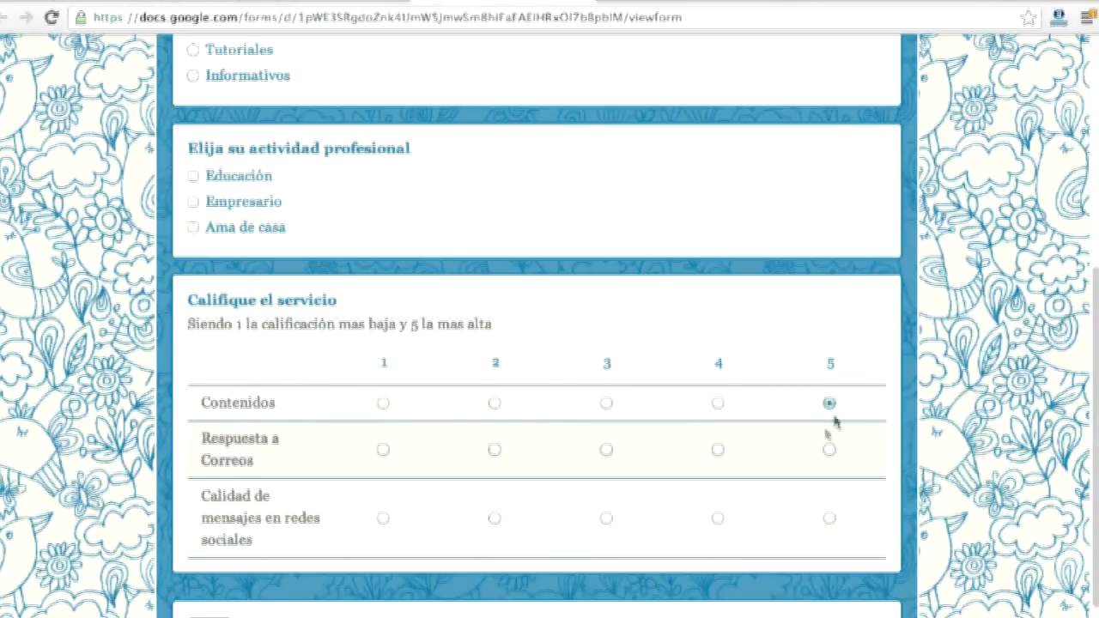
left_click(383, 450)
left_click(606, 520)
scroll(708, 532, "down", 1)
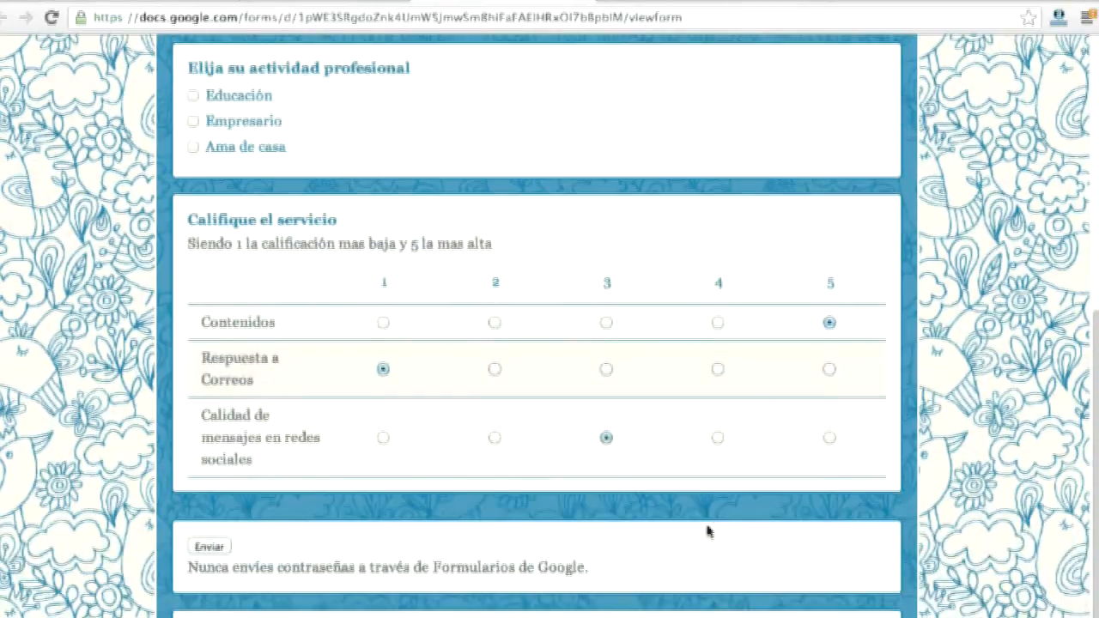
scroll(708, 532, "up", 6)
scroll(708, 532, "down", 7)
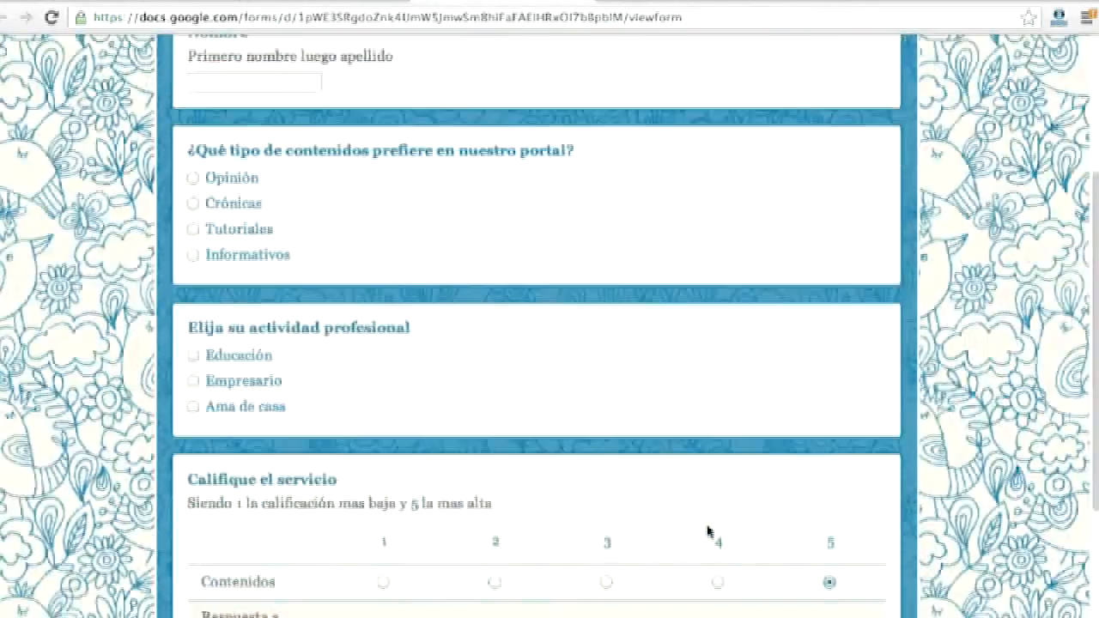
left_click(211, 504)
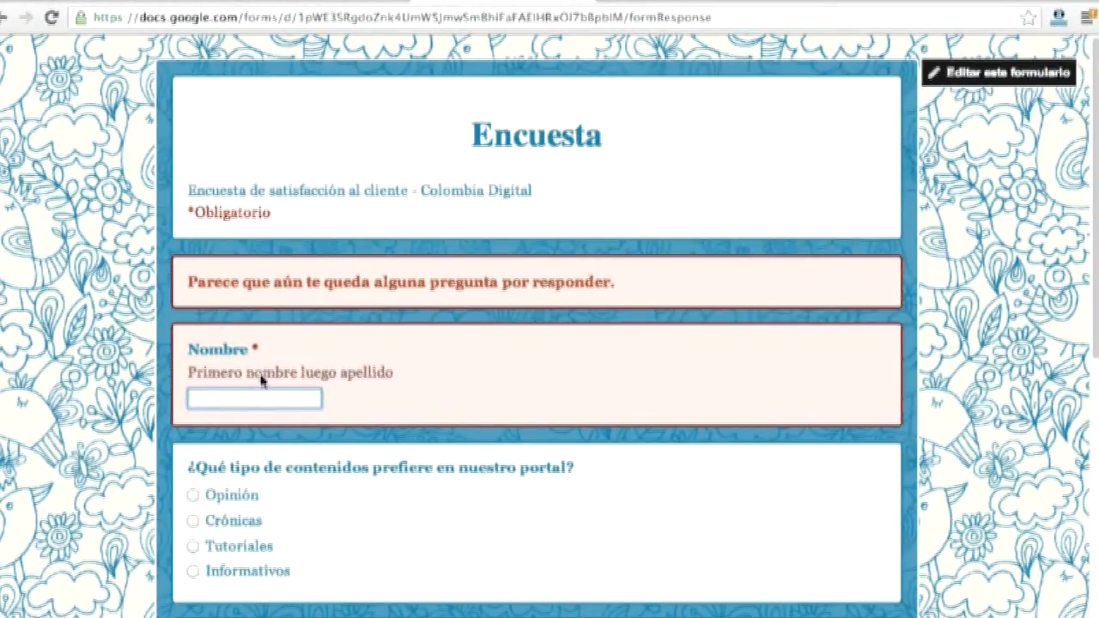
Step: Fill in the required Nombre question with the respondent's full name and submit the form
type("mariño")
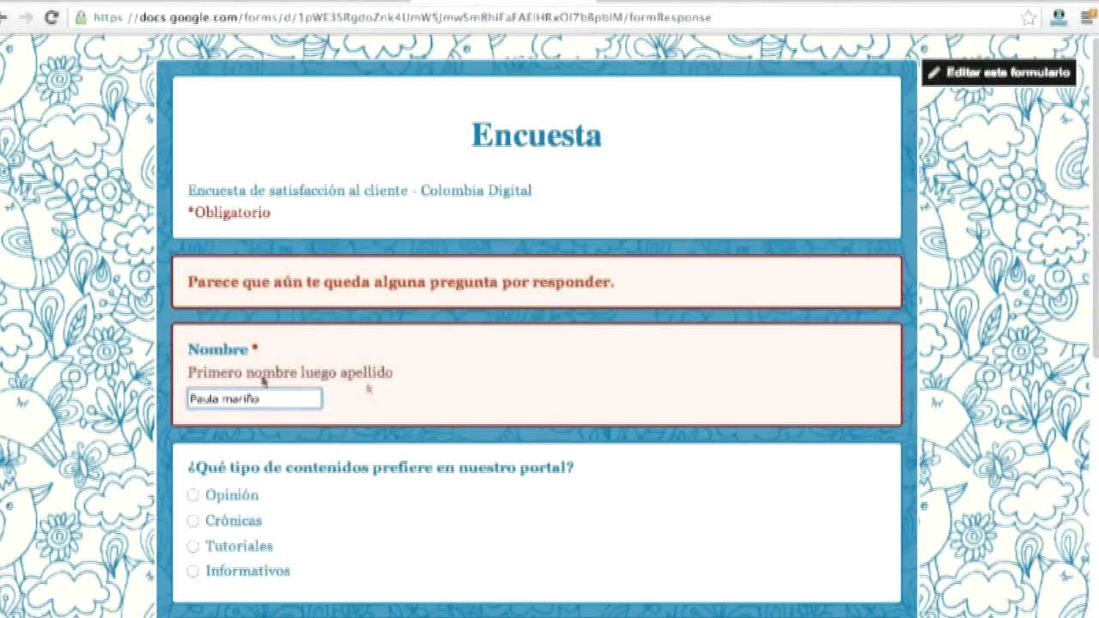
scroll(466, 411, "down", 3)
scroll(408, 356, "down", 6)
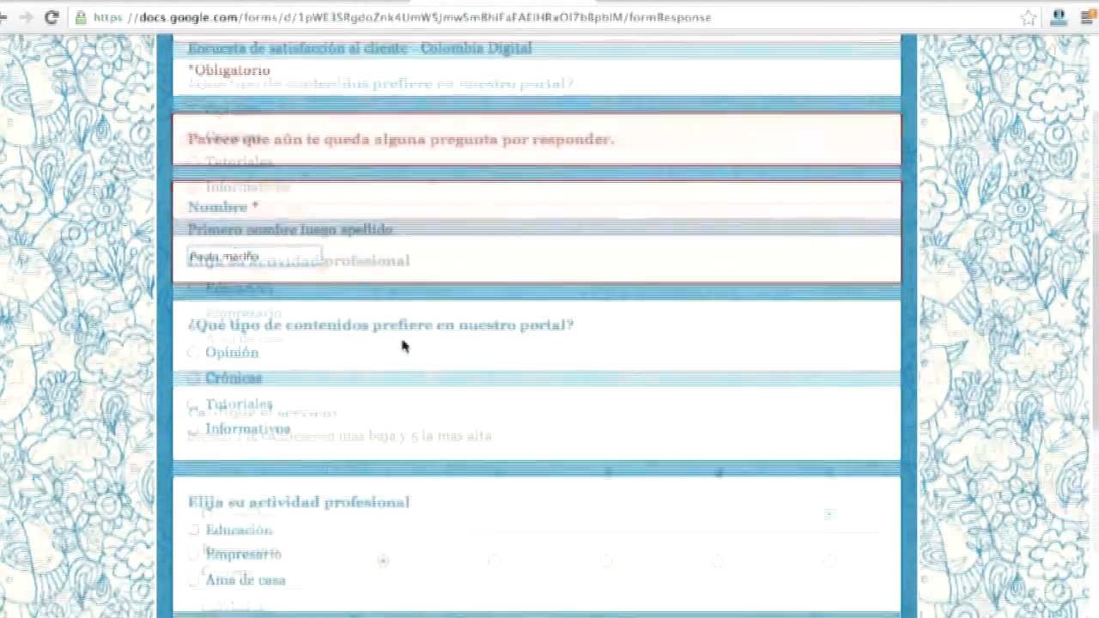
left_click(221, 505)
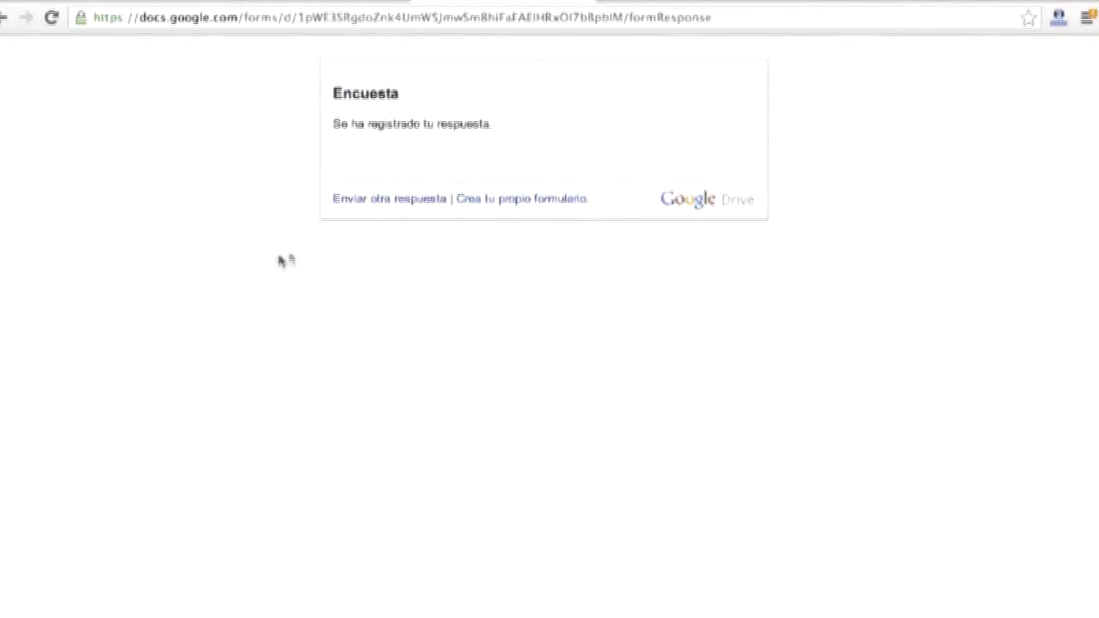
Step: Return to the form editor and open the Nombre question for editing
left_click(580, 7)
scroll(631, 495, "up", 5)
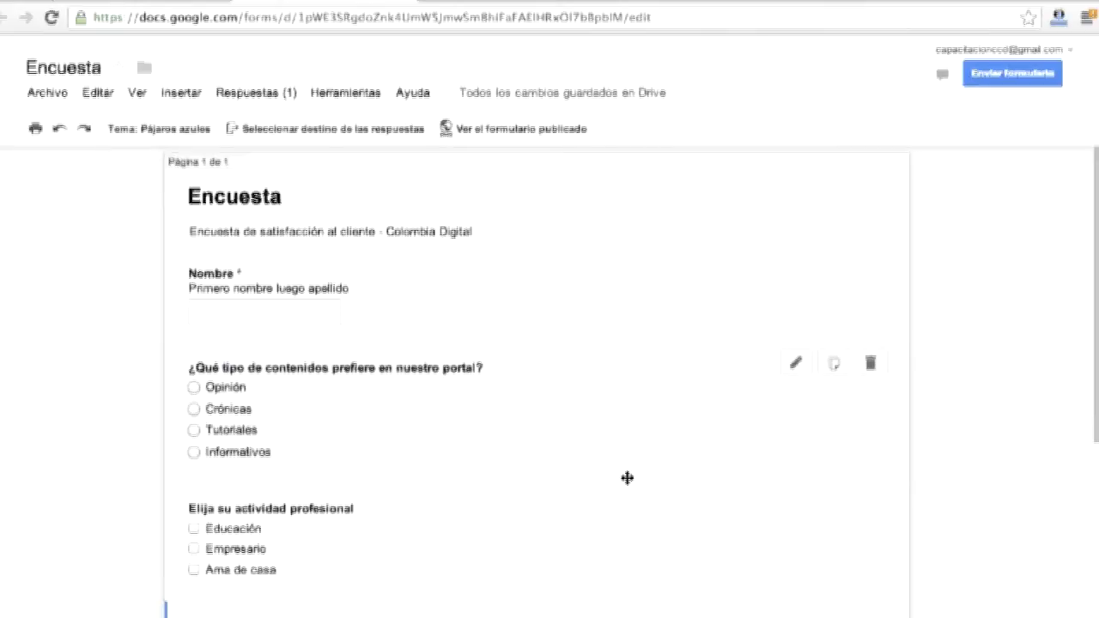
left_click(796, 269)
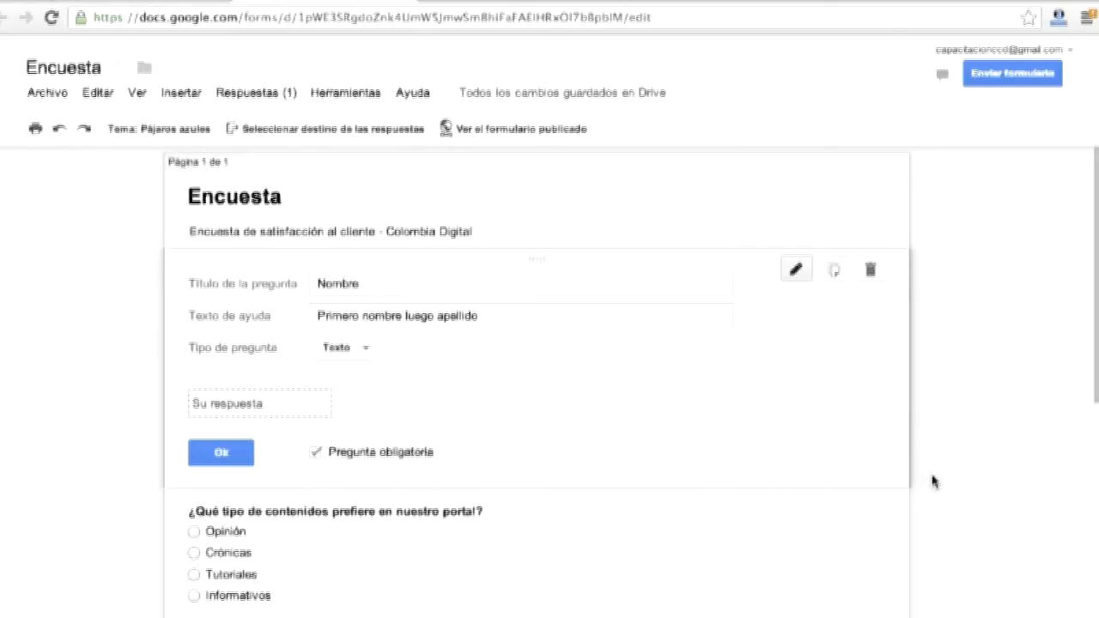
Step: Turn the confirmation page option "Mostrar enlace para enviar otra respuesta" off and back on
scroll(932, 478, "down", 7)
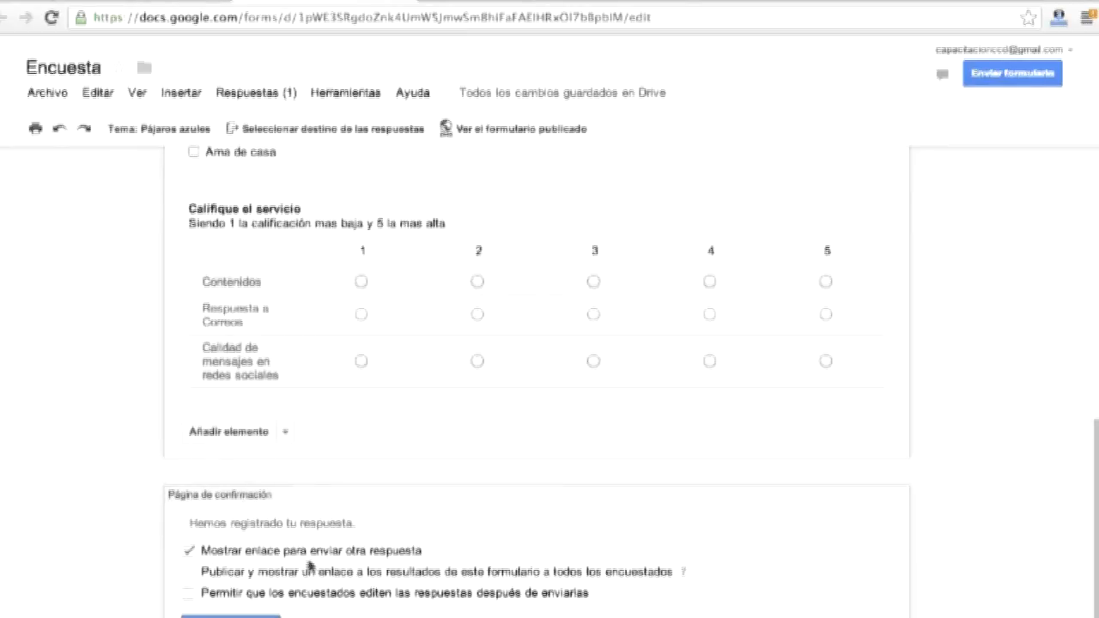
left_click(189, 553)
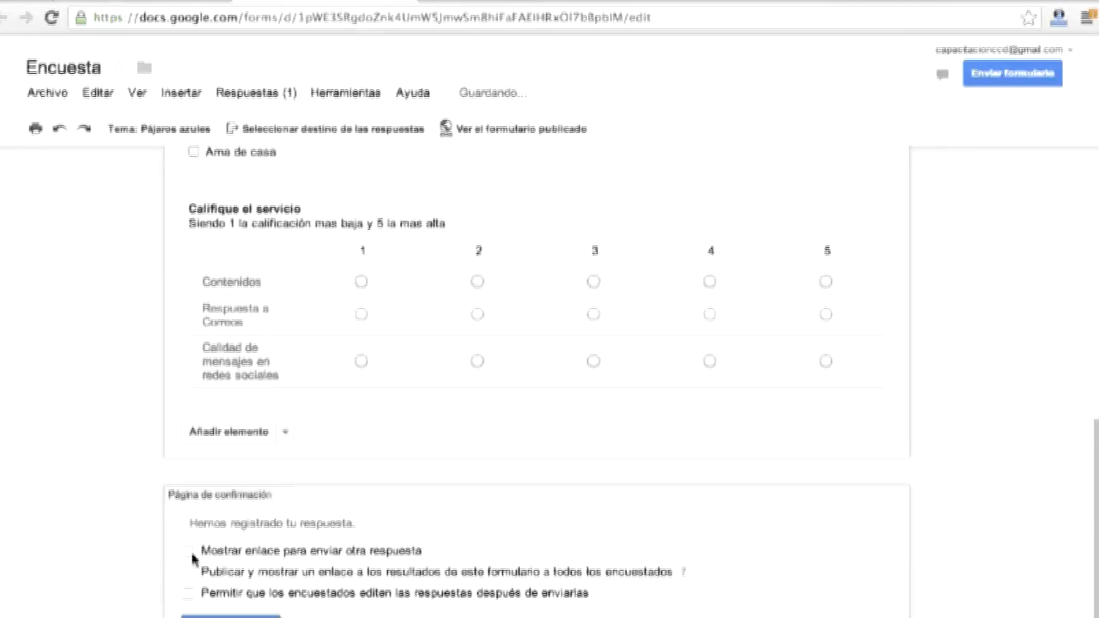
left_click(191, 554)
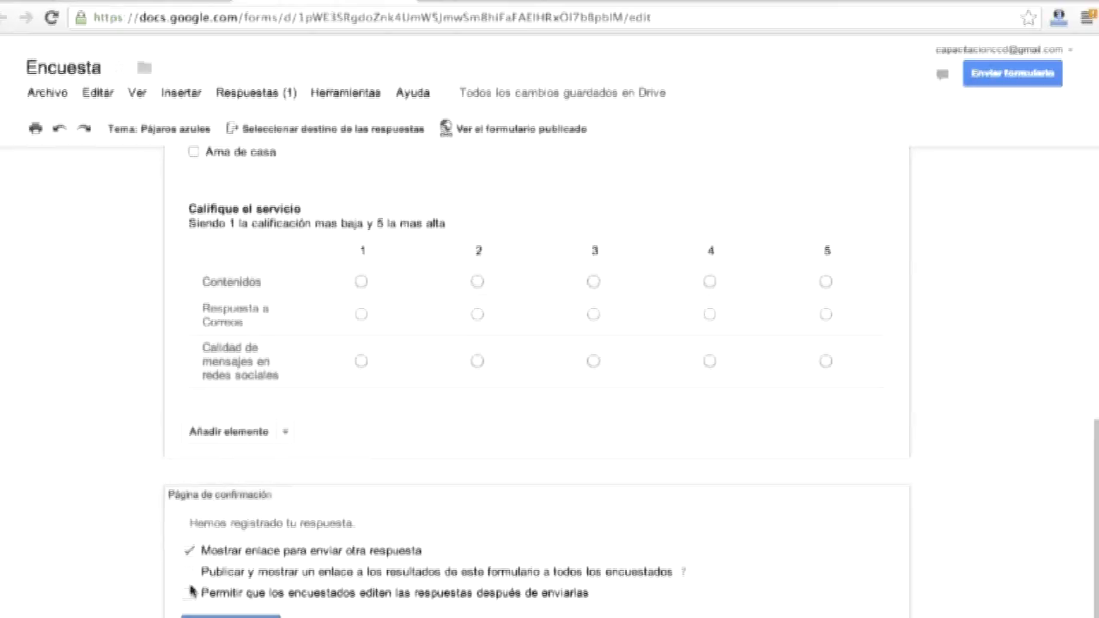
Step: Show the HTML code for embedding the form in a website, select the code and close the dialog
scroll(335, 591, "up", 2)
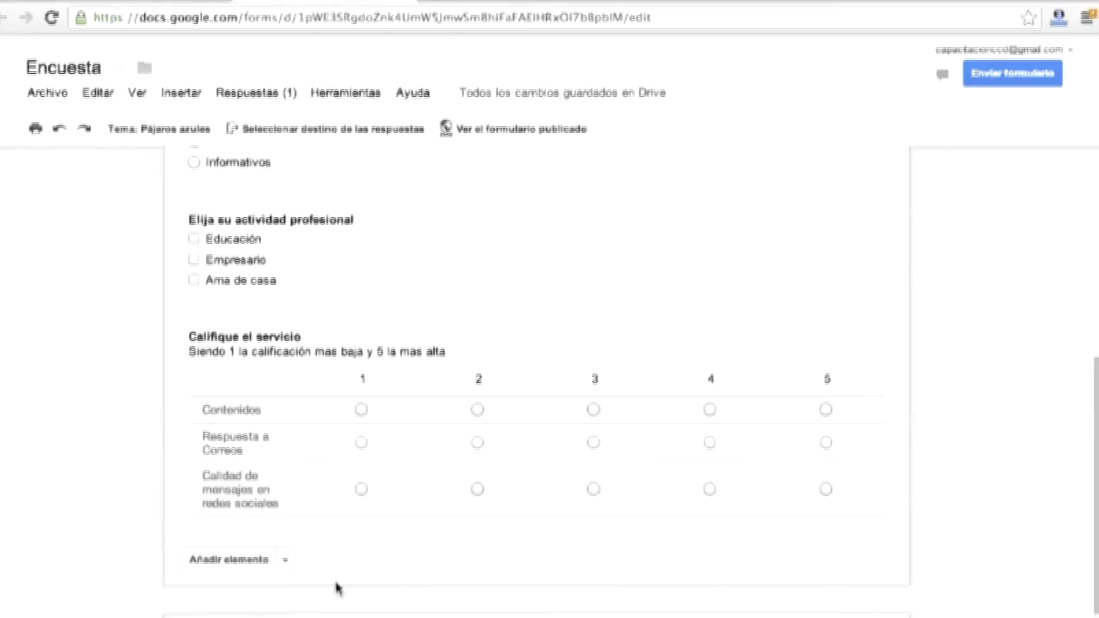
left_click(37, 100)
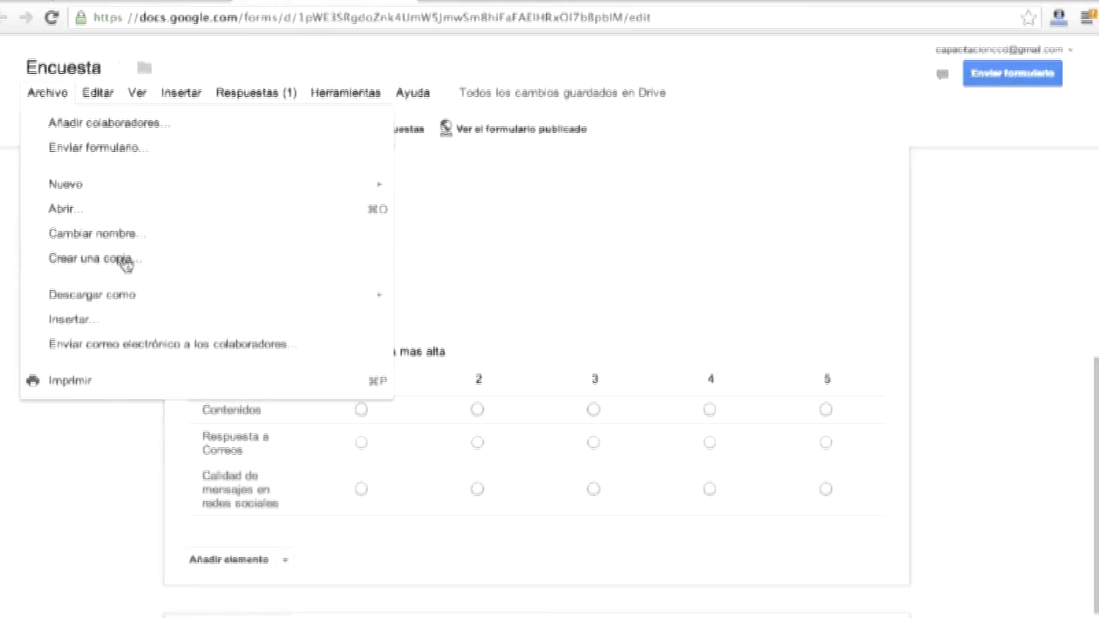
left_click(70, 320)
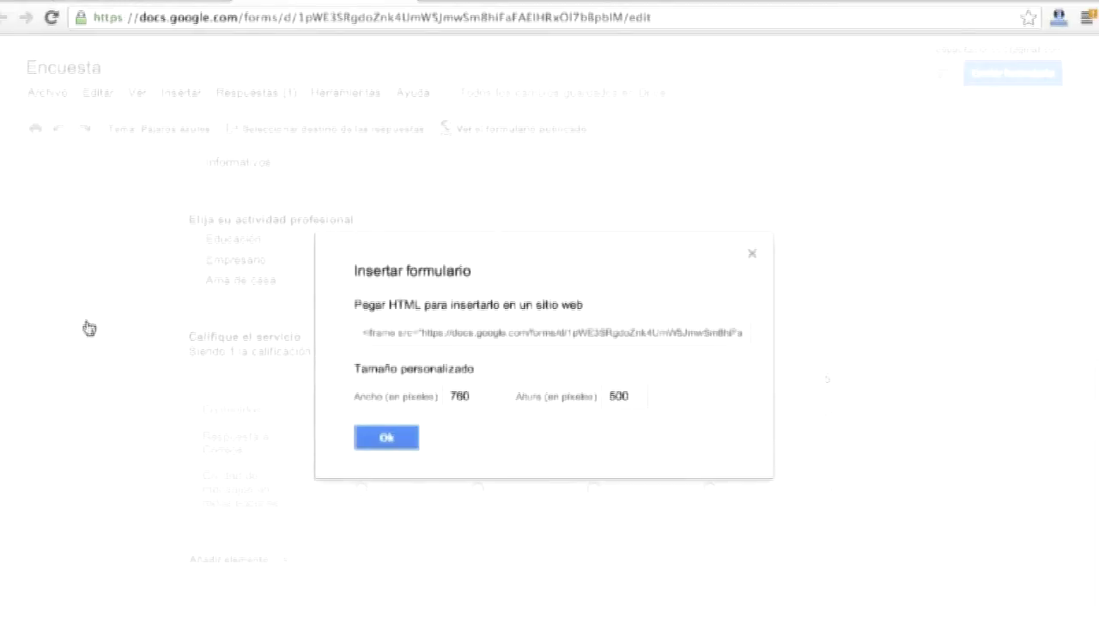
left_click(392, 338)
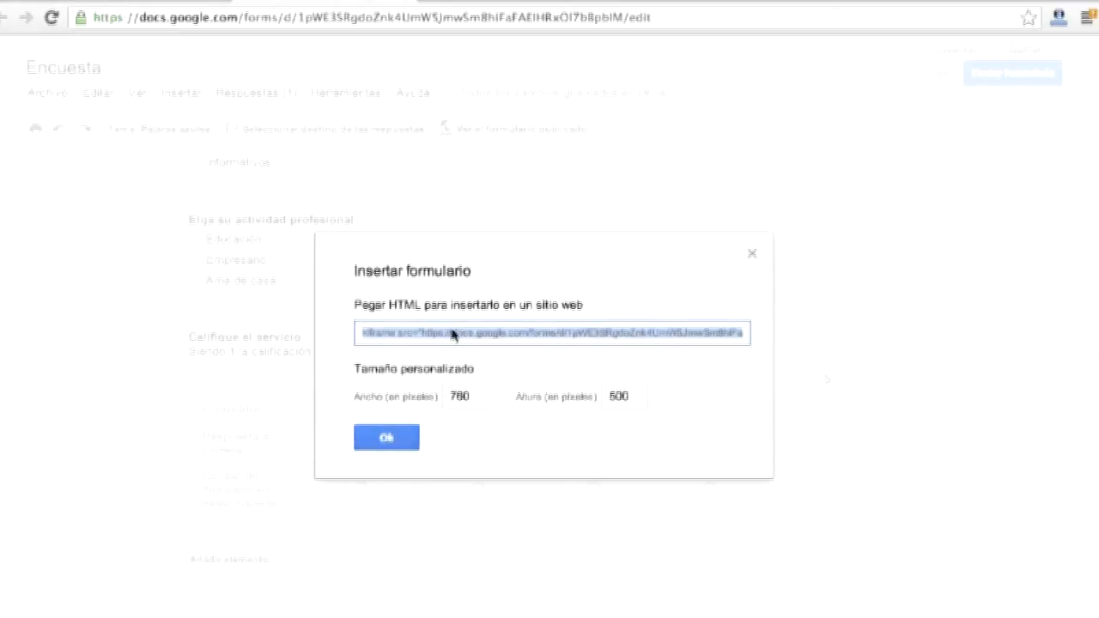
left_click(753, 255)
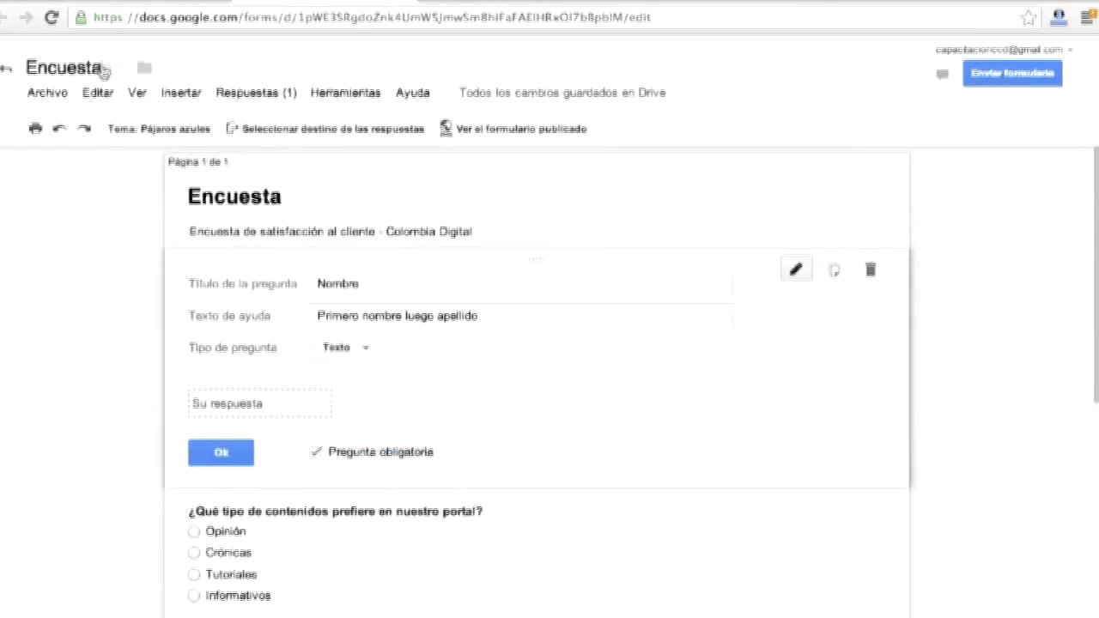
Step: Review the options for e-mailing the form, including the custom message and subject, and close the dialog without sending
left_click(53, 95)
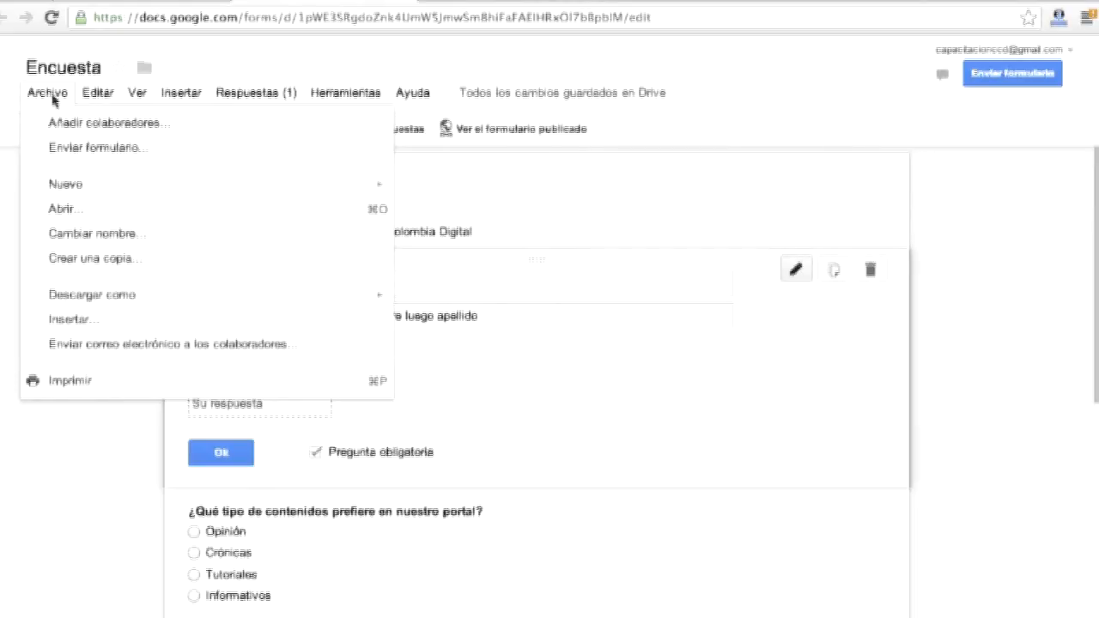
left_click(61, 154)
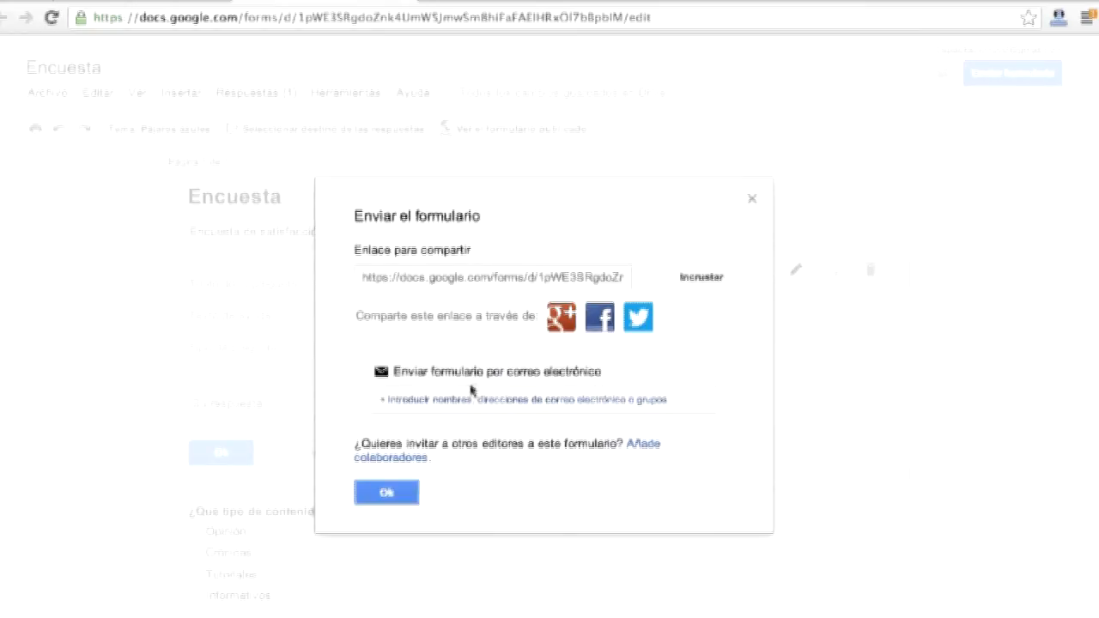
left_click(413, 400)
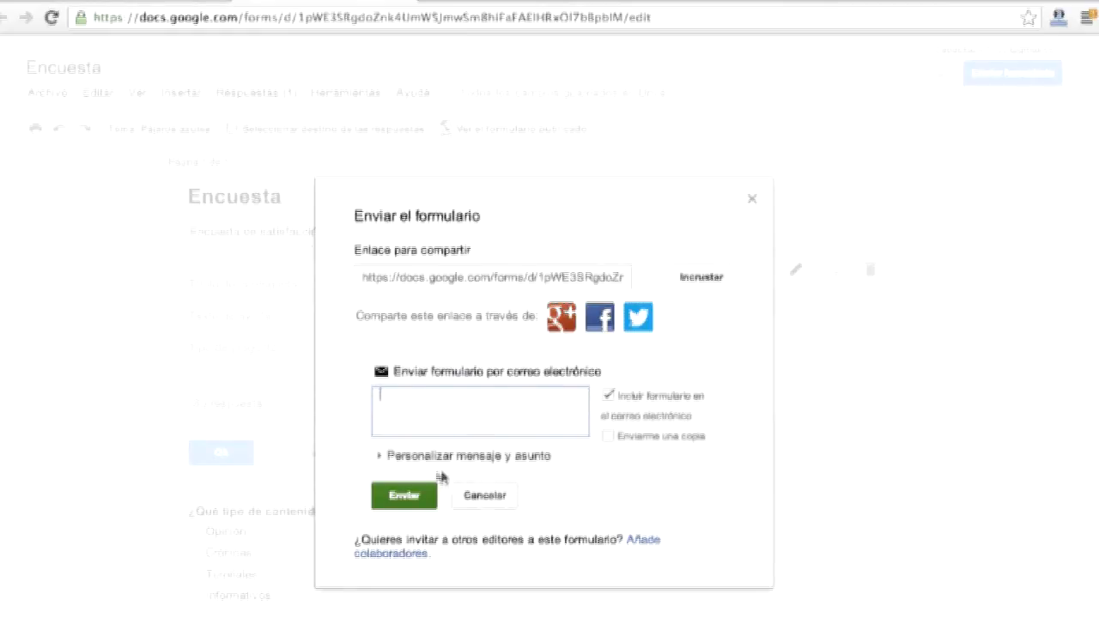
left_click(410, 462)
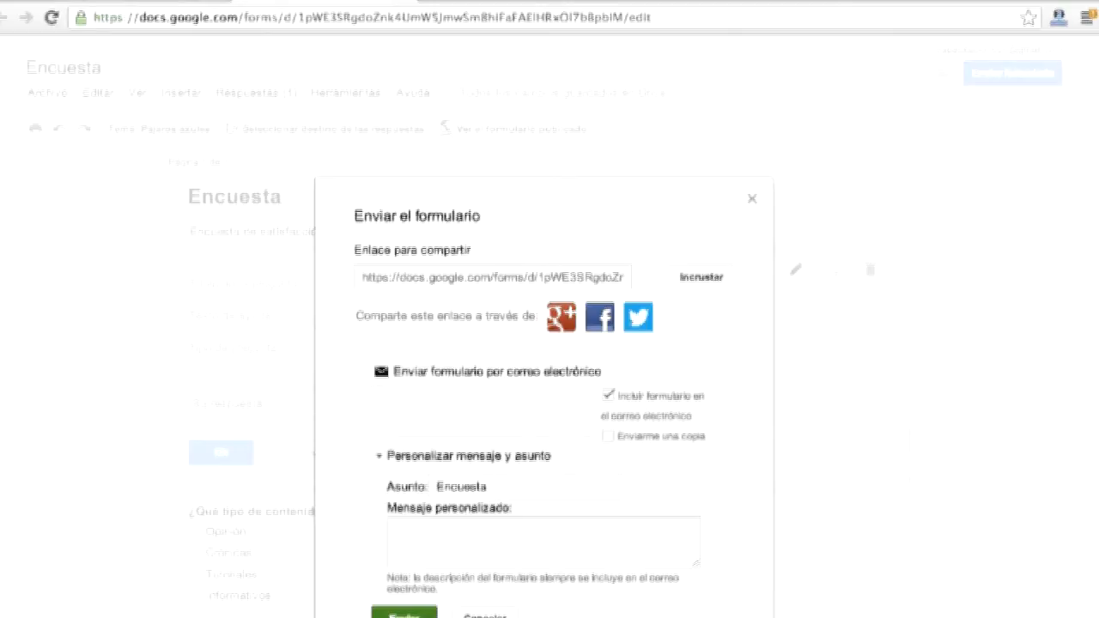
left_click(498, 614)
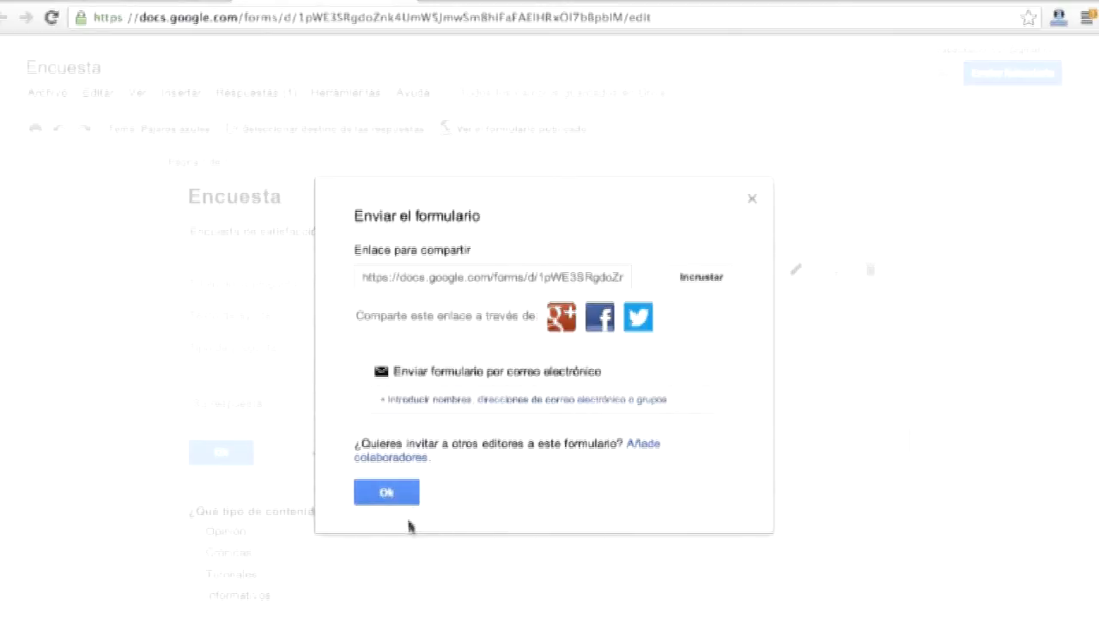
left_click(418, 492)
scroll(611, 493, "down", 7)
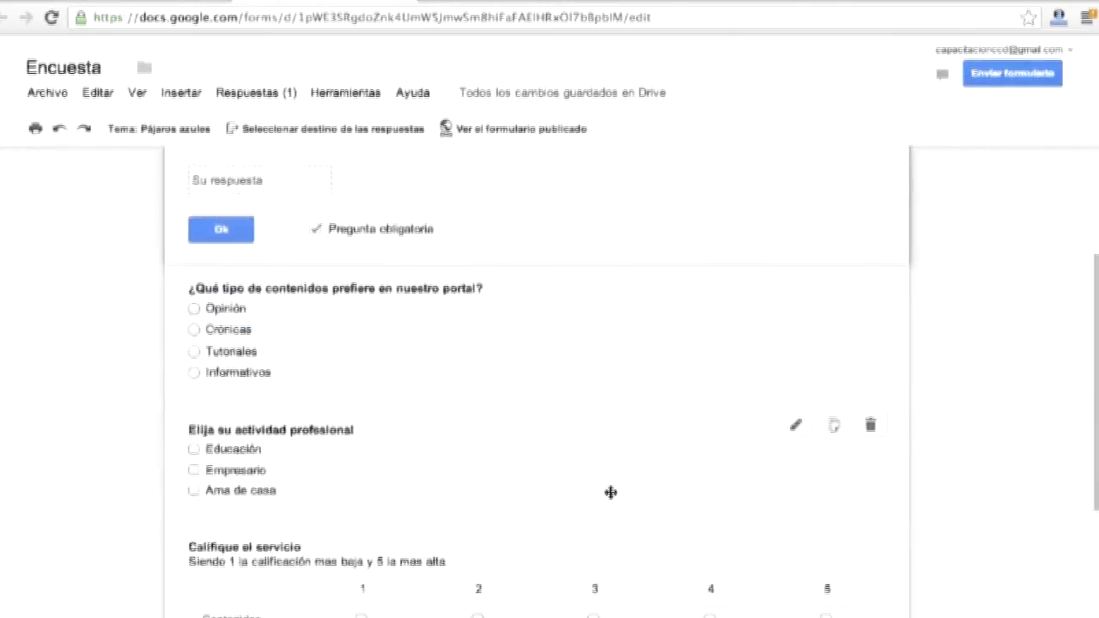
scroll(611, 496, "up", 8)
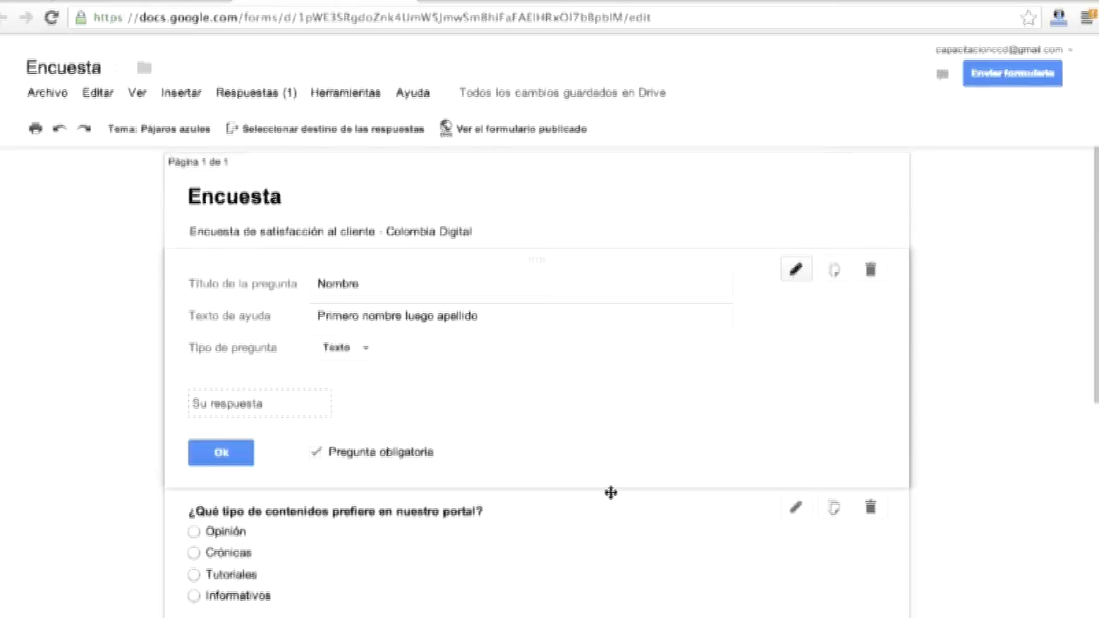
Step: Open the Encuesta form from the Drive file list and look through its questions
left_click(187, 4)
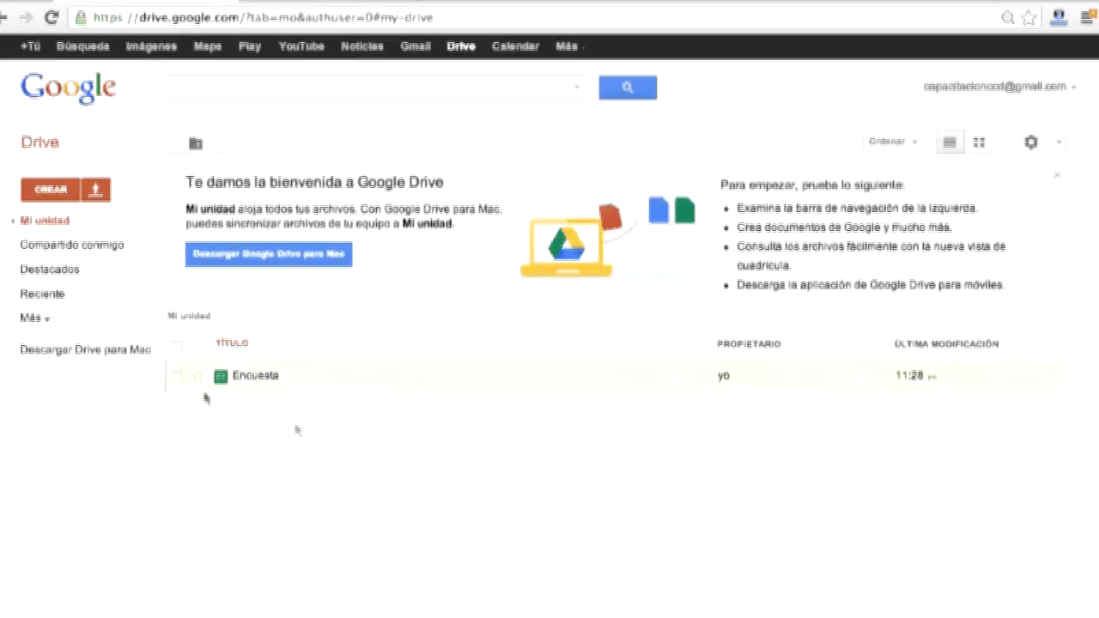
left_click(255, 375)
left_click(270, 383)
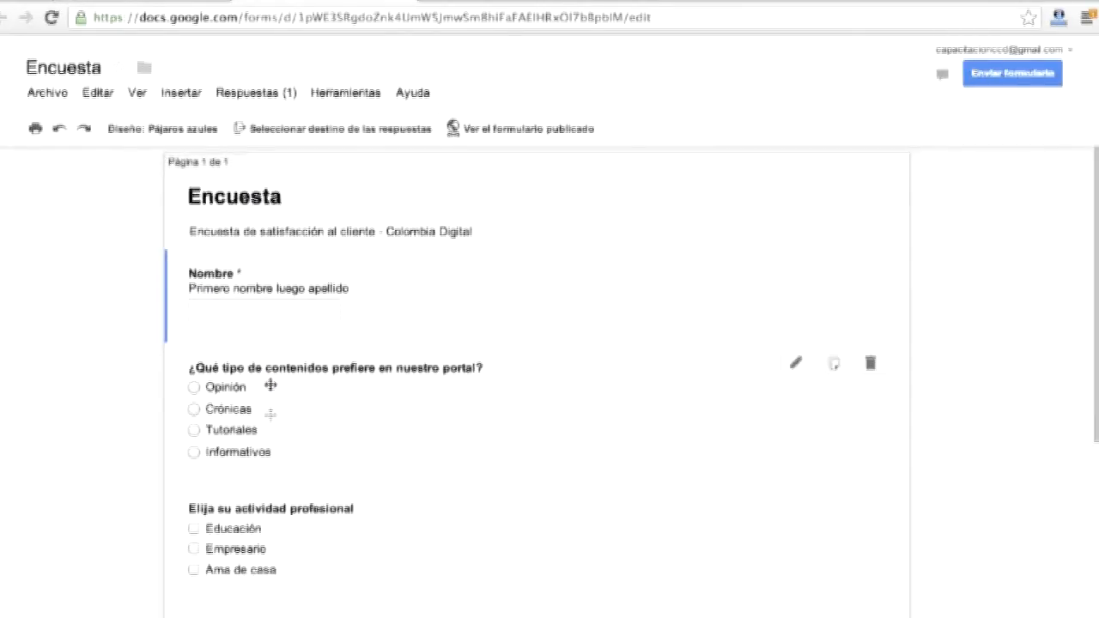
scroll(275, 415, "down", 5)
scroll(274, 416, "up", 6)
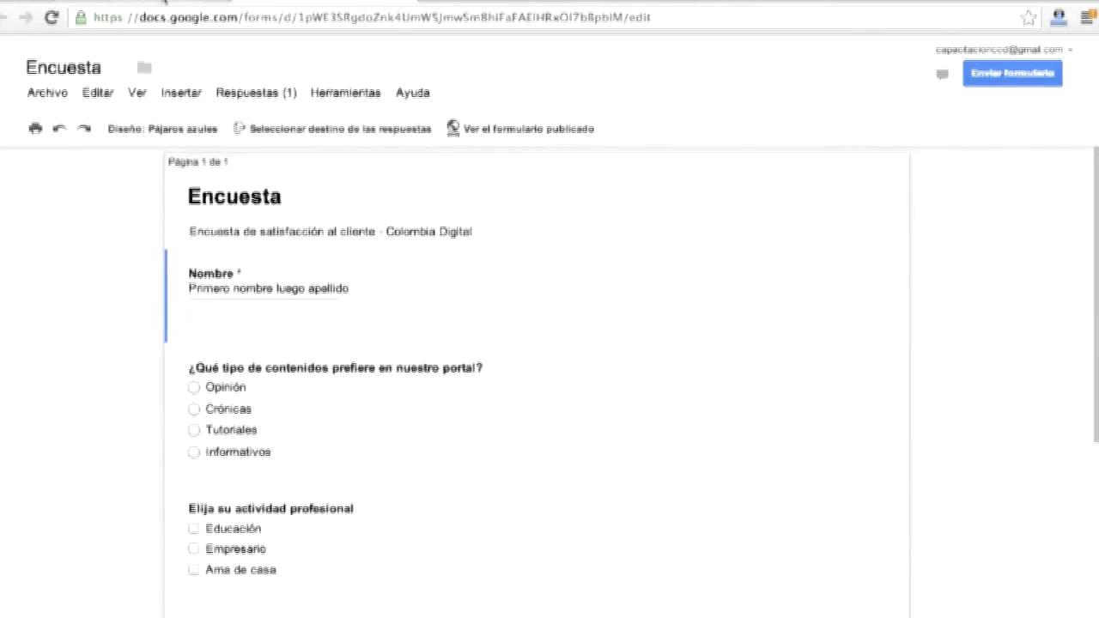
Step: Reopen the Encuesta form from Drive and create a new spreadsheet named Encuesta (respuestas) as the destination for its responses
left_click(176, 2)
left_click(257, 376)
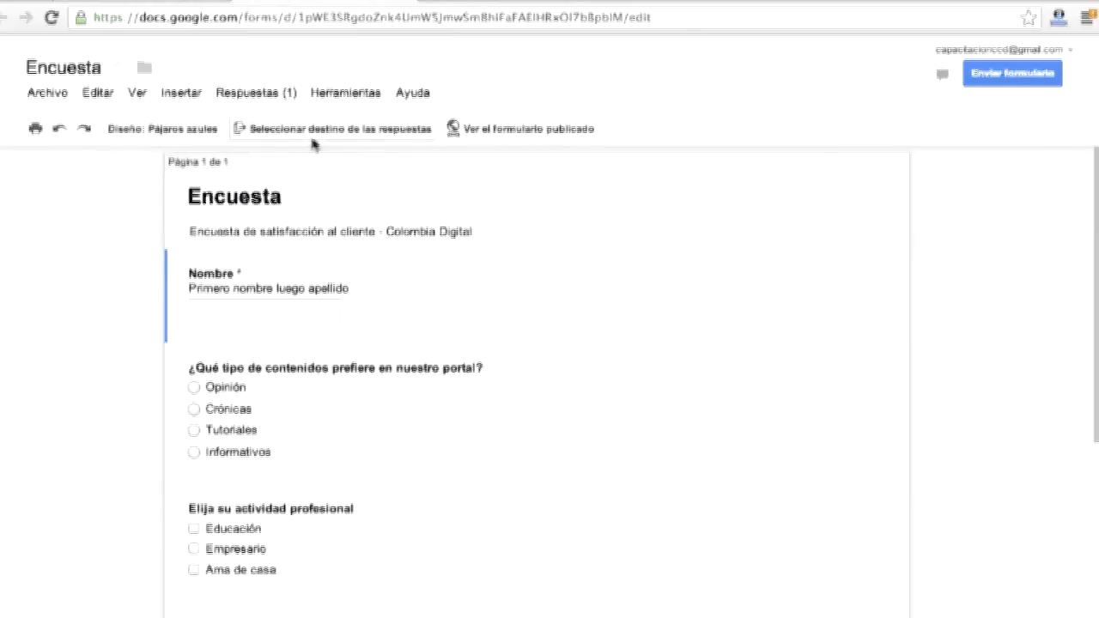
left_click(382, 136)
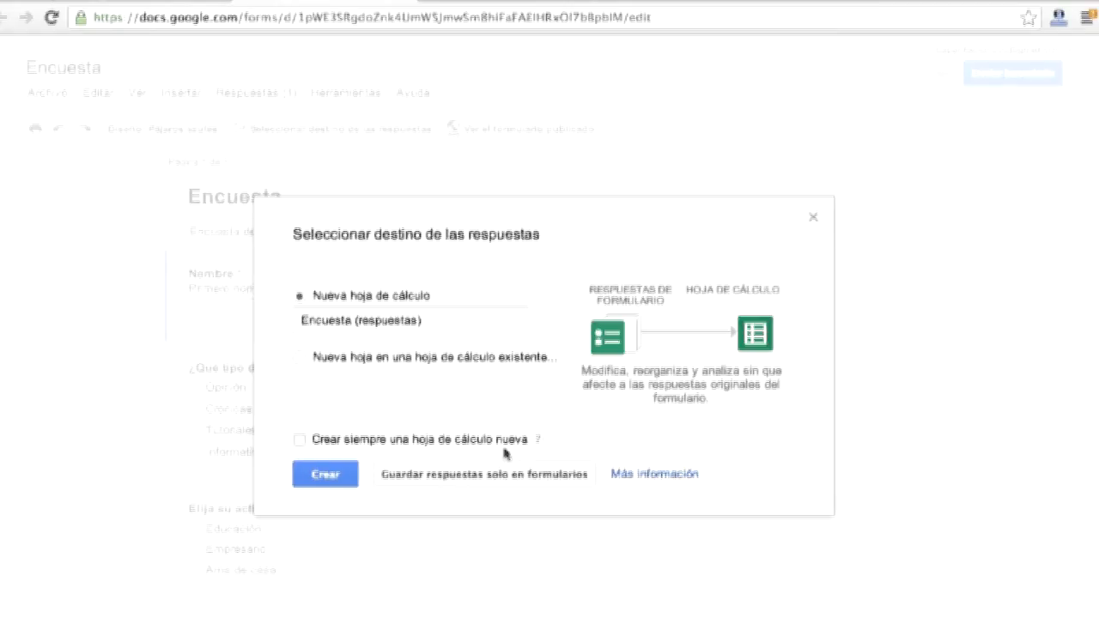
mouse_move(537, 440)
left_click(325, 475)
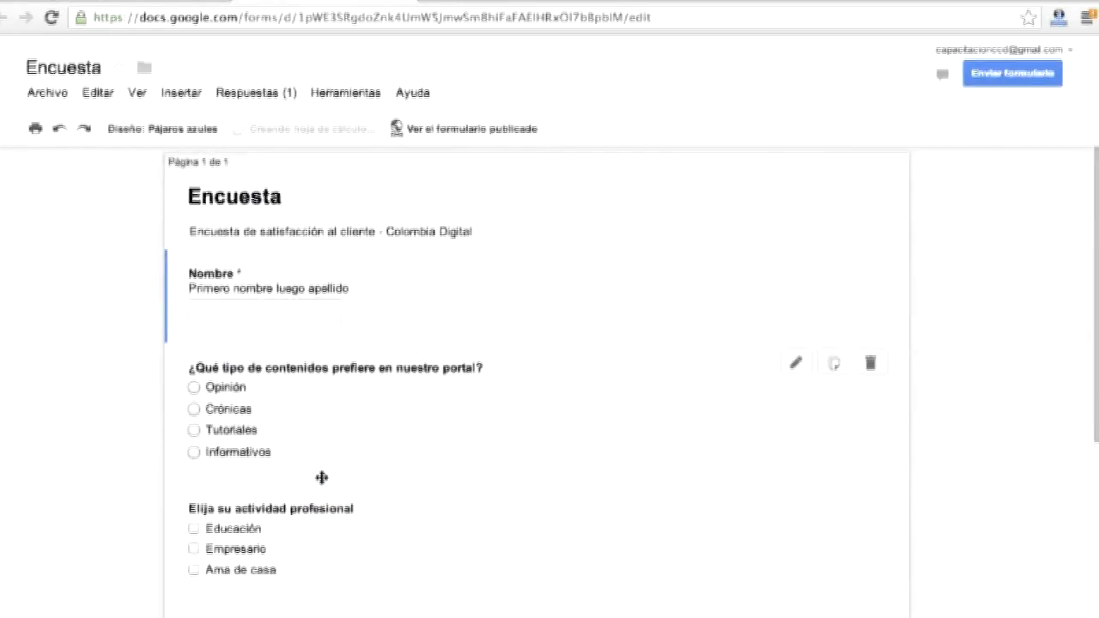
Step: Open the Encuesta (respuestas) spreadsheet from Drive and select the empty cell after the recorded response
left_click(179, 5)
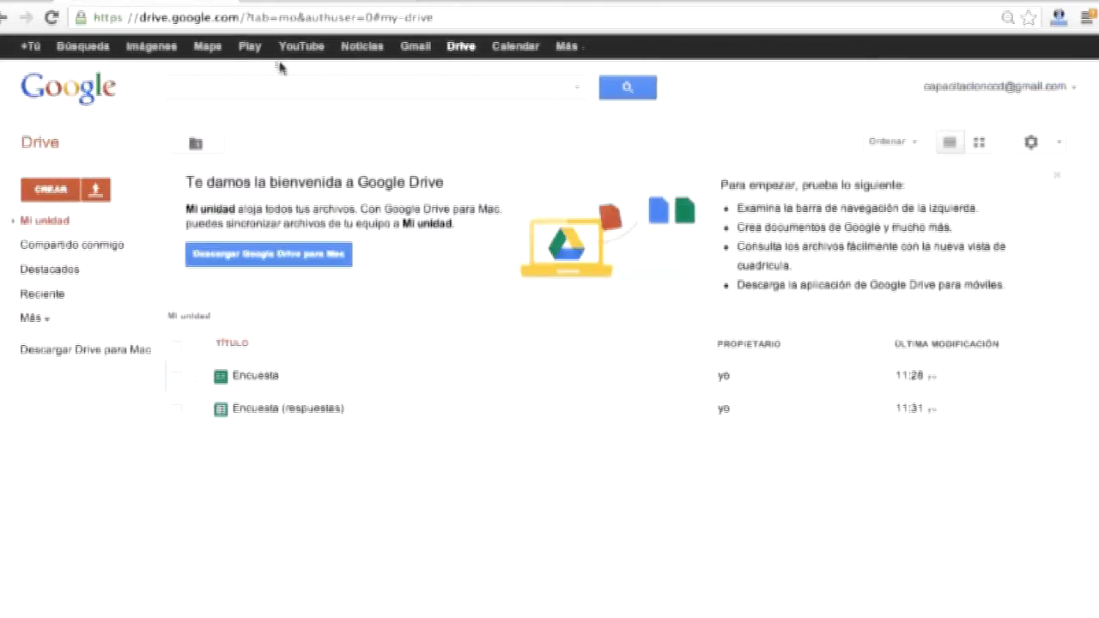
left_click(260, 412)
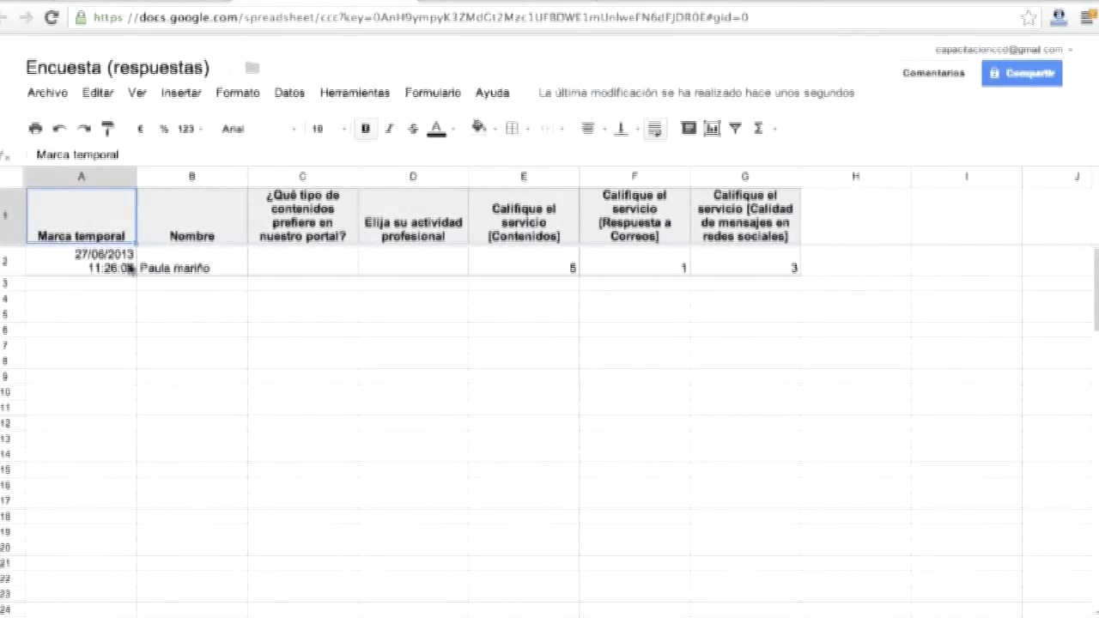
left_click(846, 273)
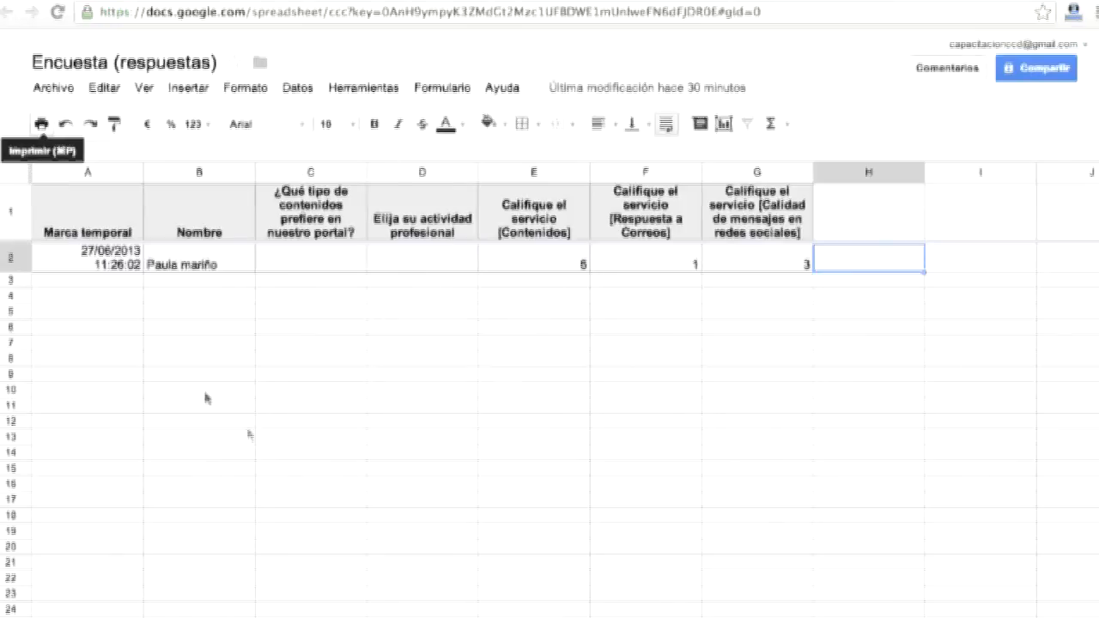
Step: Show the file formats available for downloading the response spreadsheet and leave it without downloading
left_click(53, 90)
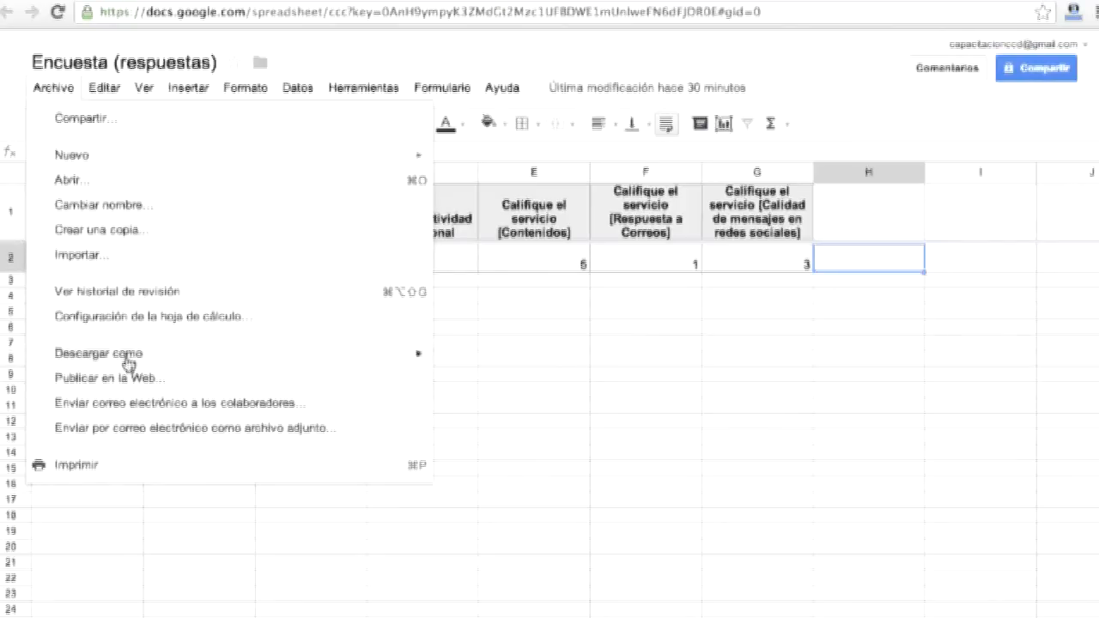
mouse_move(148, 364)
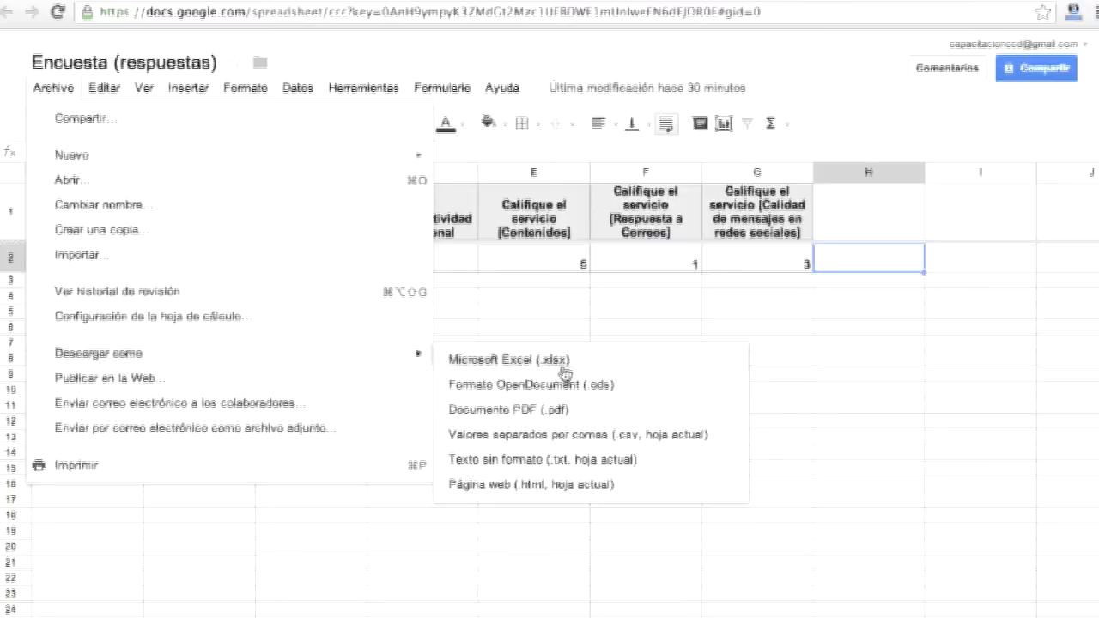
left_click(535, 297)
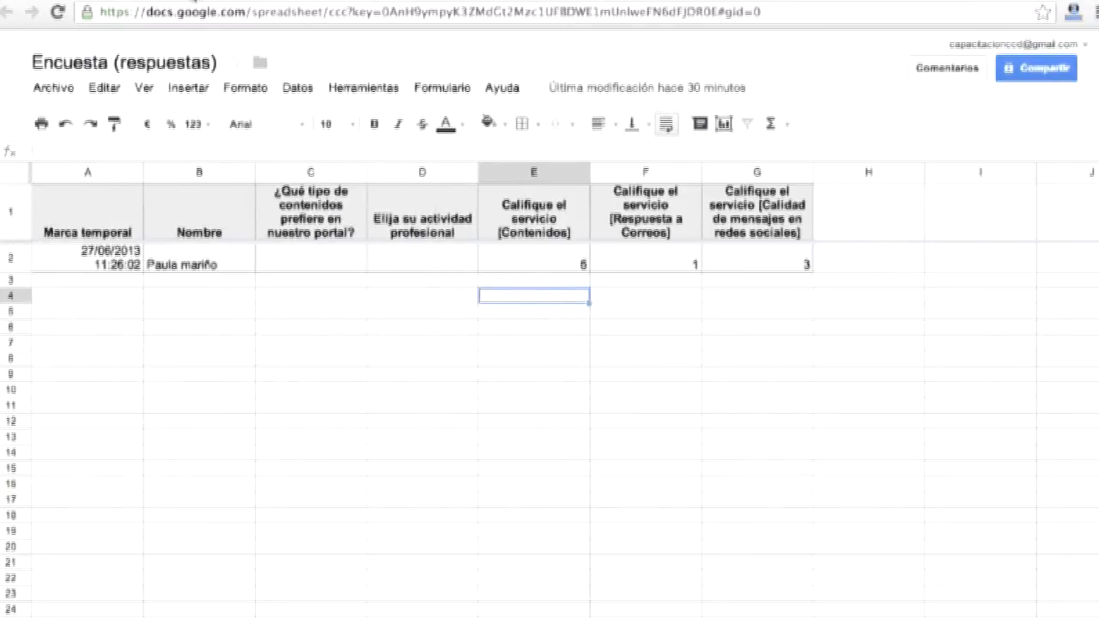
left_click(196, 2)
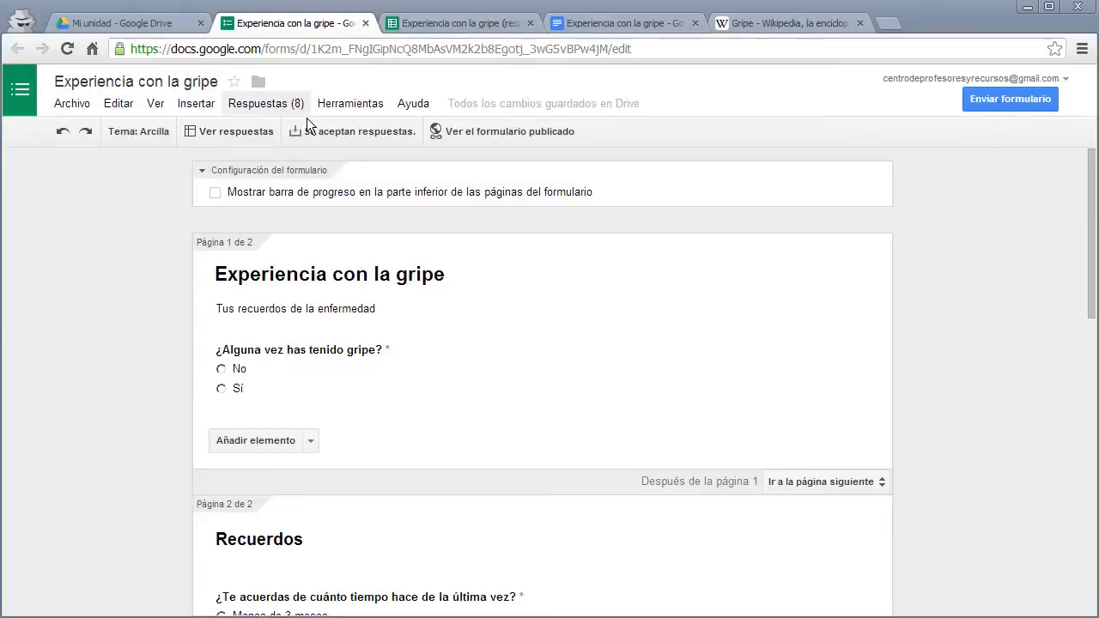
Step: View the Experiencia con la gripe responses as a spreadsheet, and review the charts in the form's response summary
left_click(254, 144)
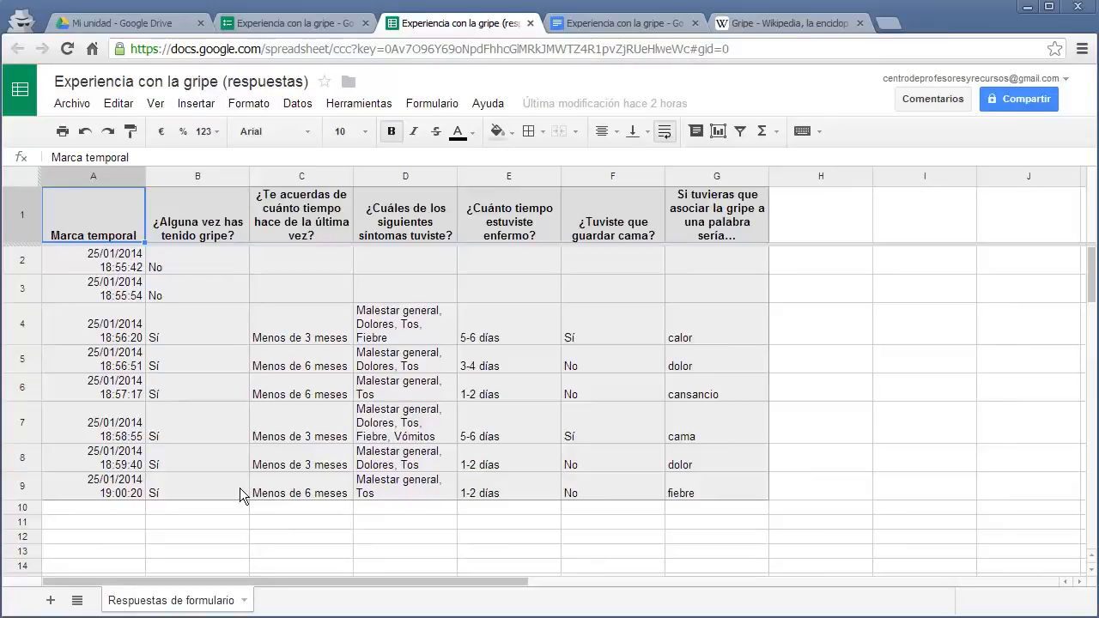
left_click(314, 28)
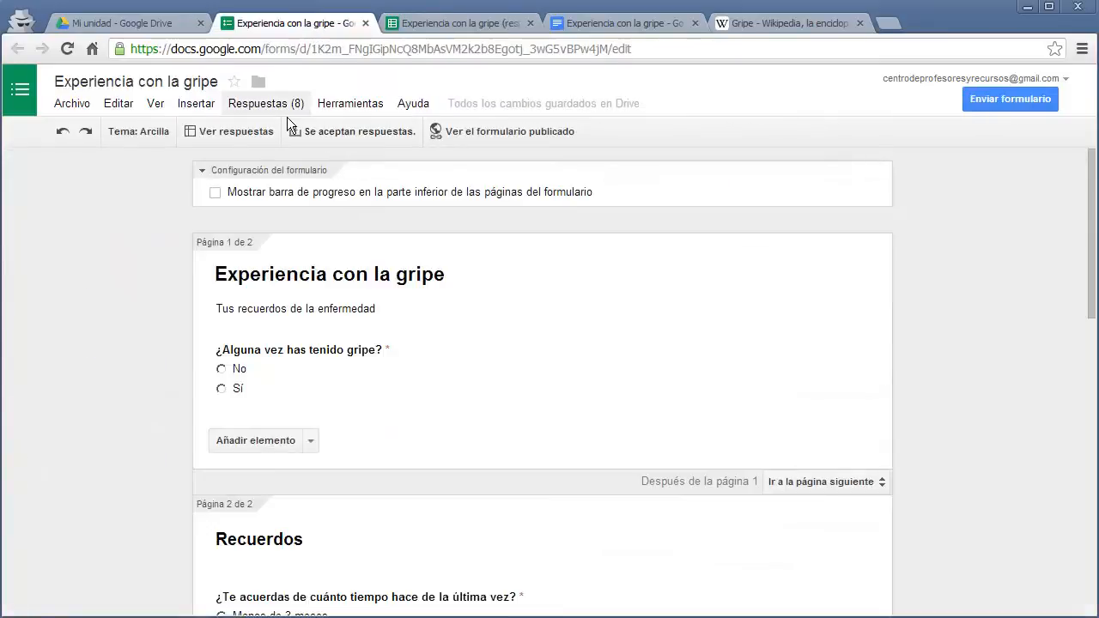
left_click(266, 103)
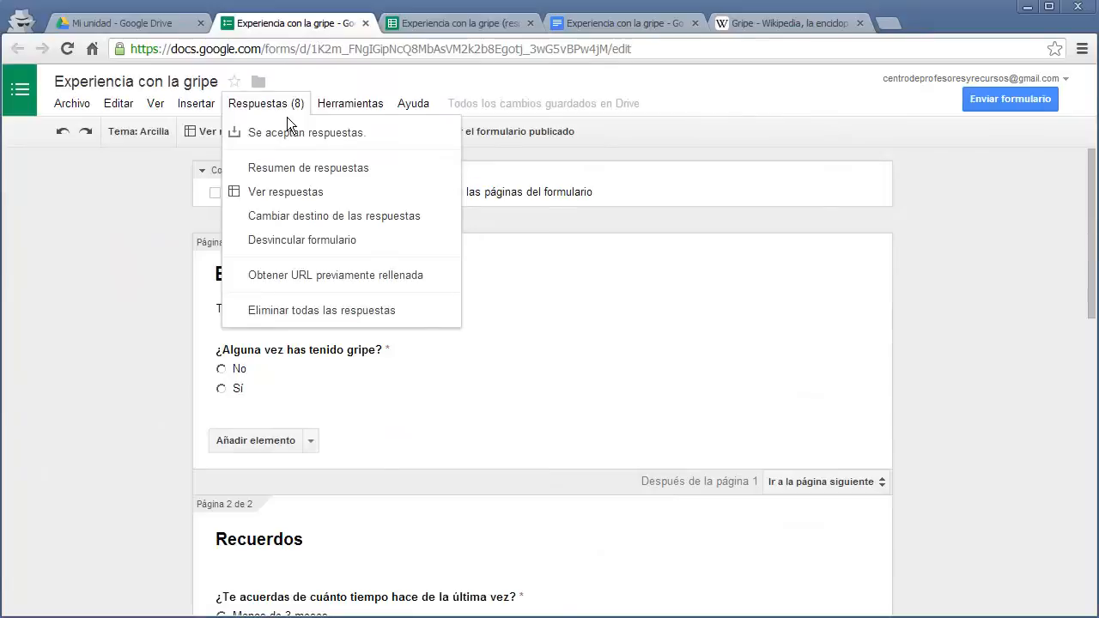
left_click(375, 168)
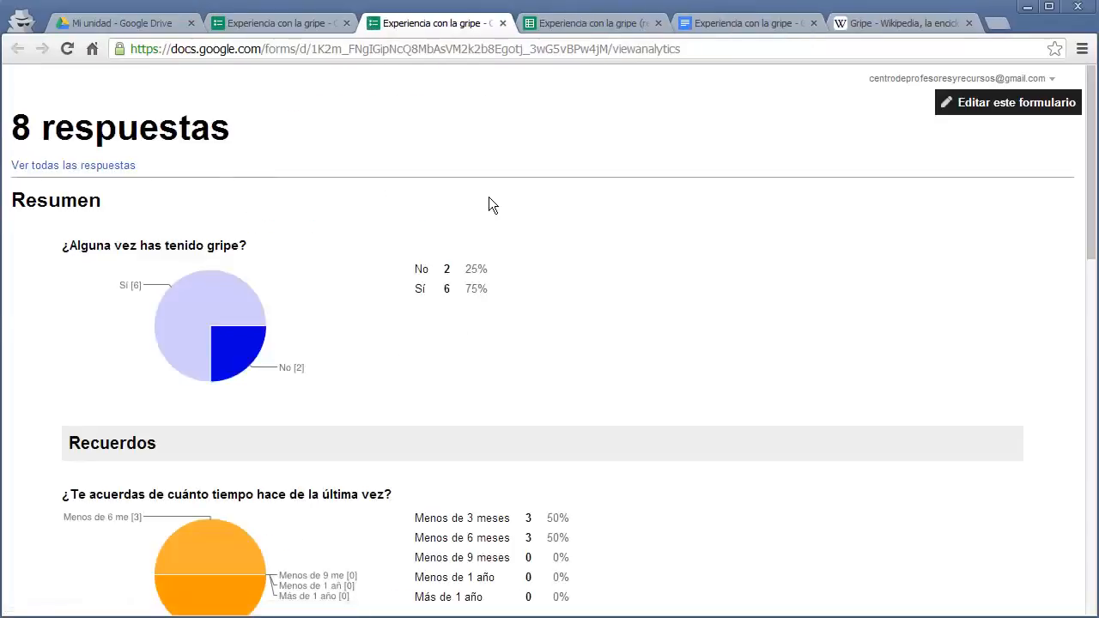
scroll(490, 204, "down", 10)
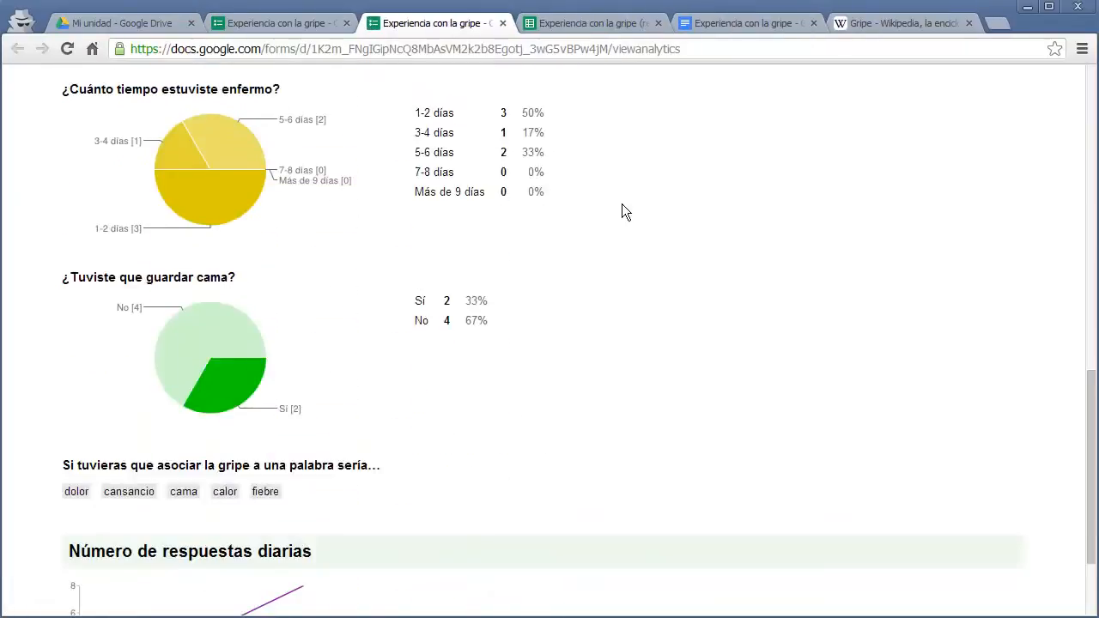
scroll(554, 223, "down", 2)
scroll(550, 230, "up", 8)
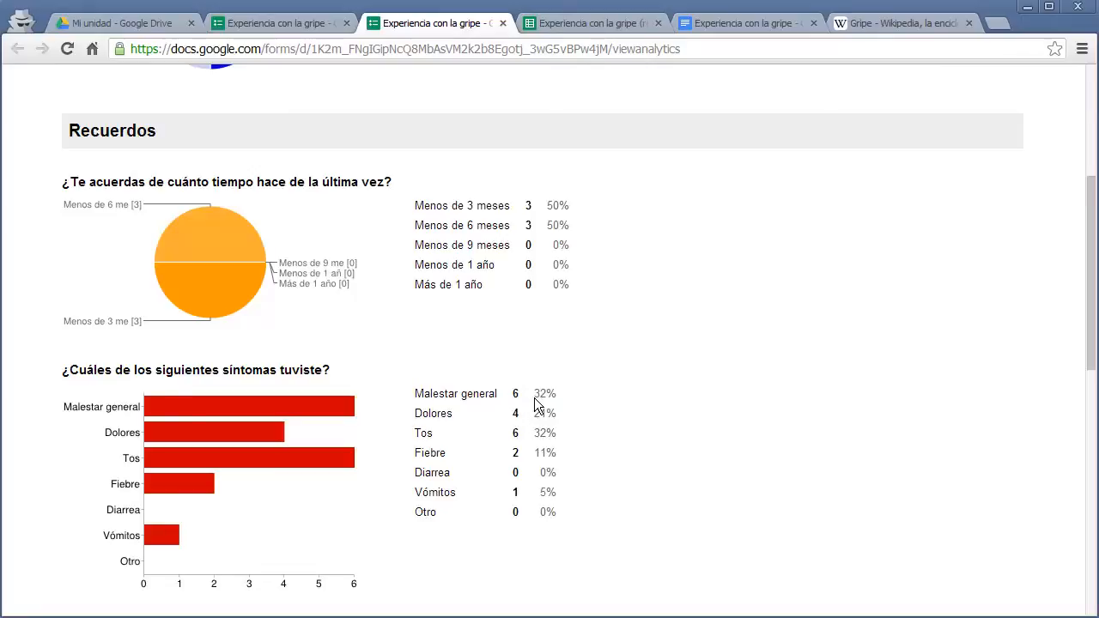
Step: Copy the pie chart image for "¿Te acuerdas de cuánto tiempo hace de la última vez?" and create a presentation with the Luz sencilla design
right_click(231, 257)
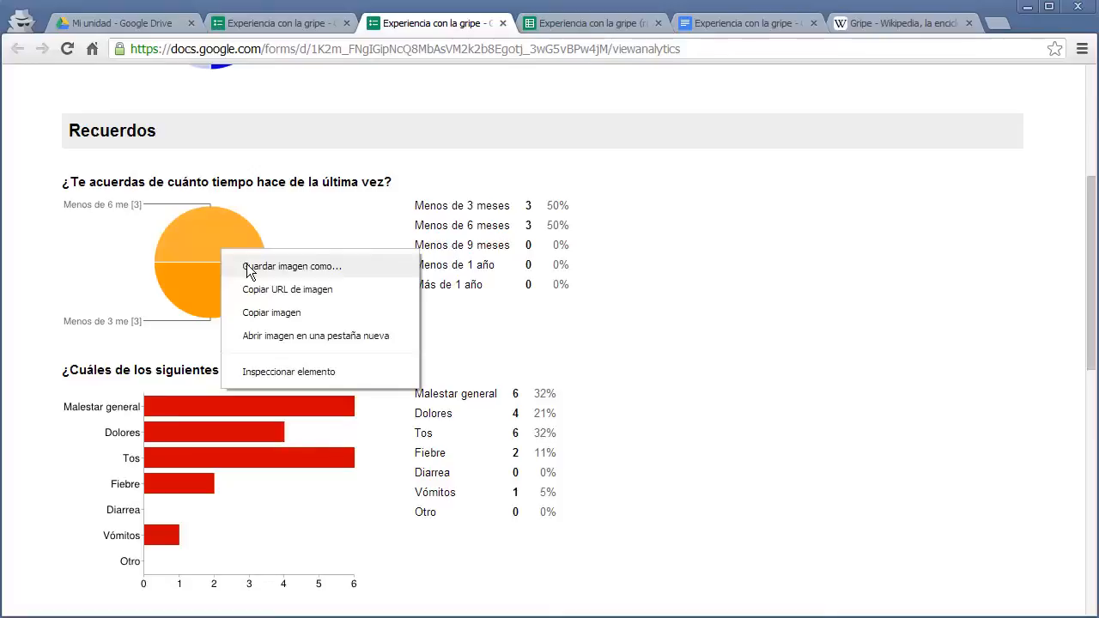
left_click(283, 322)
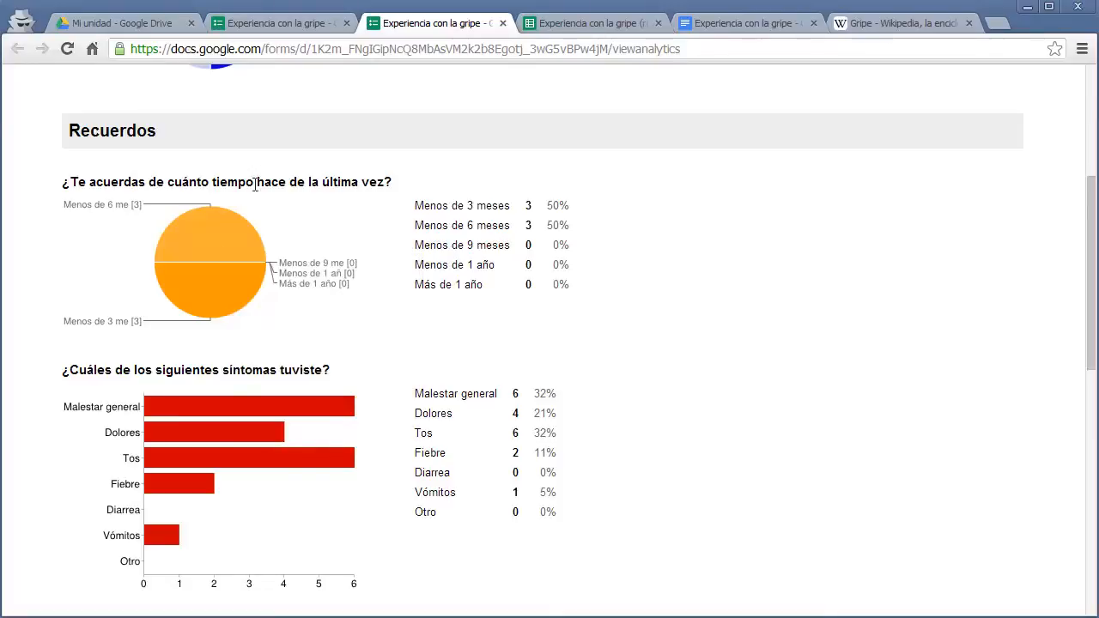
left_click(140, 28)
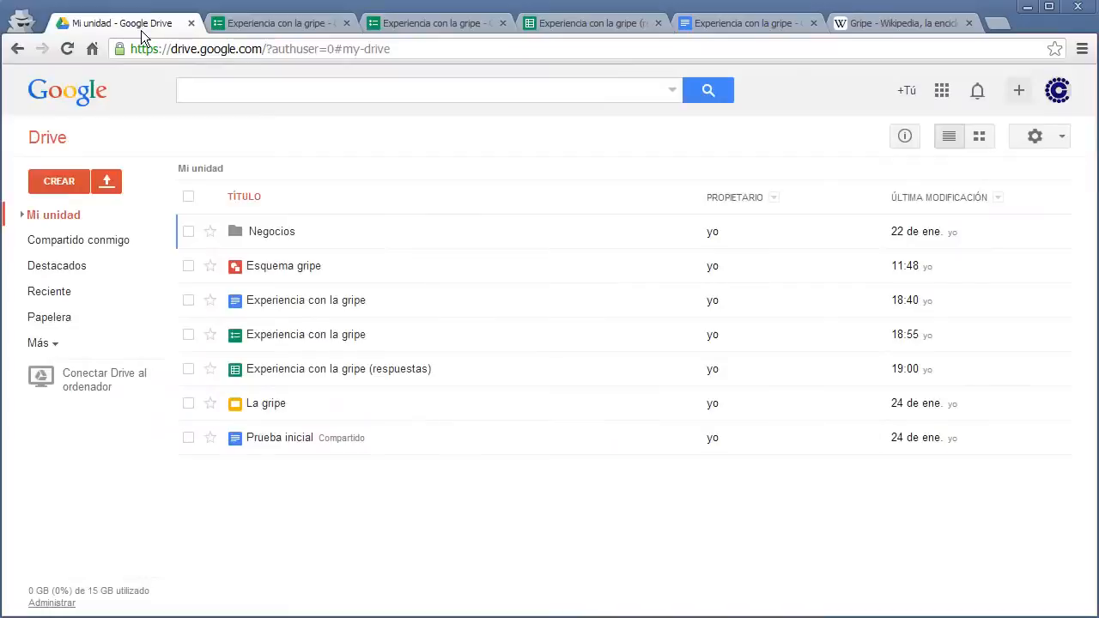
left_click(80, 191)
left_click(123, 302)
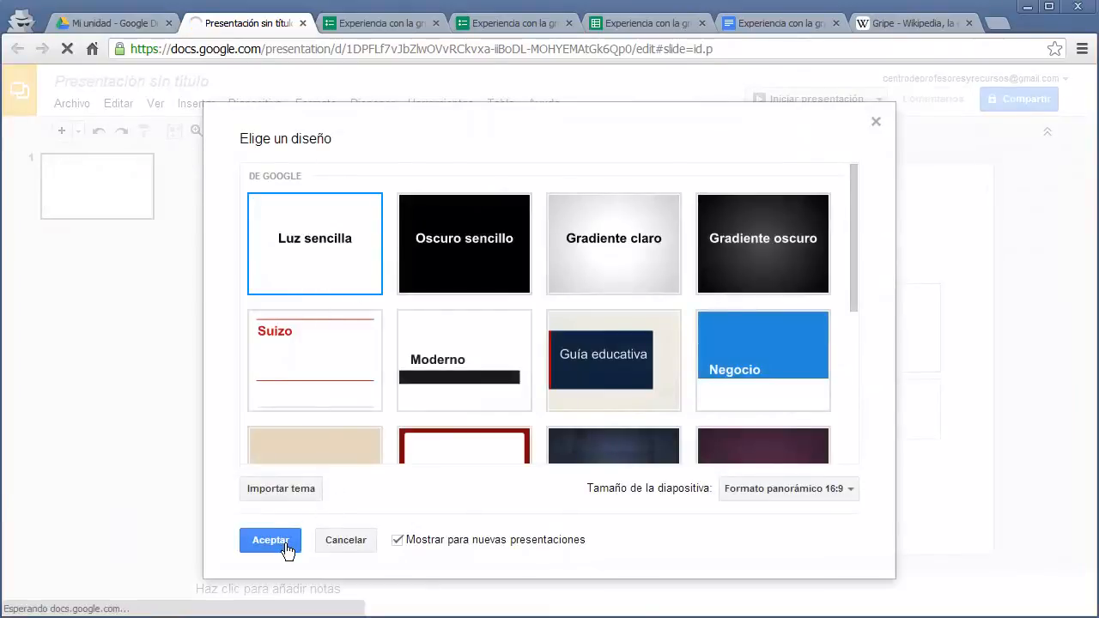
double_click(337, 406)
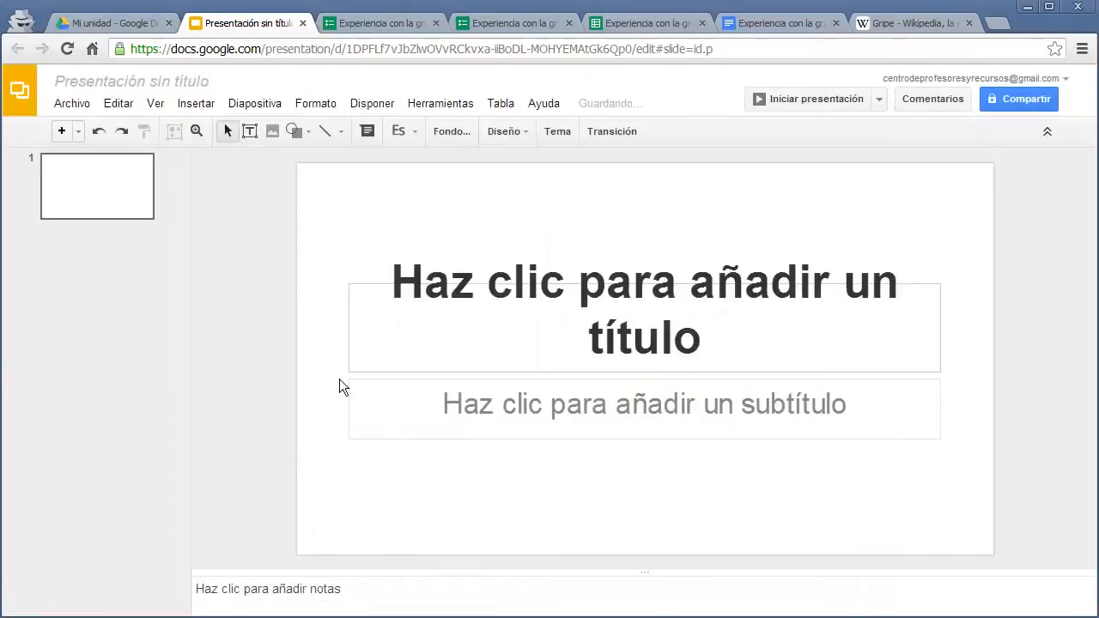
Step: Change the slide layout to Vacía and paste the copied pie chart onto the slide
left_click(529, 135)
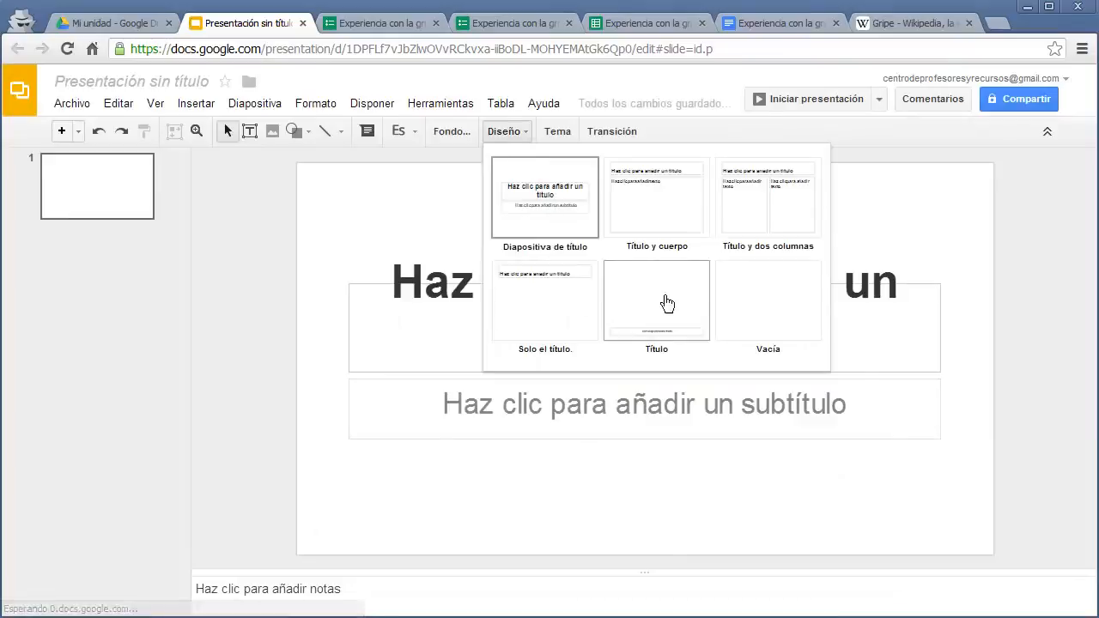
left_click(744, 311)
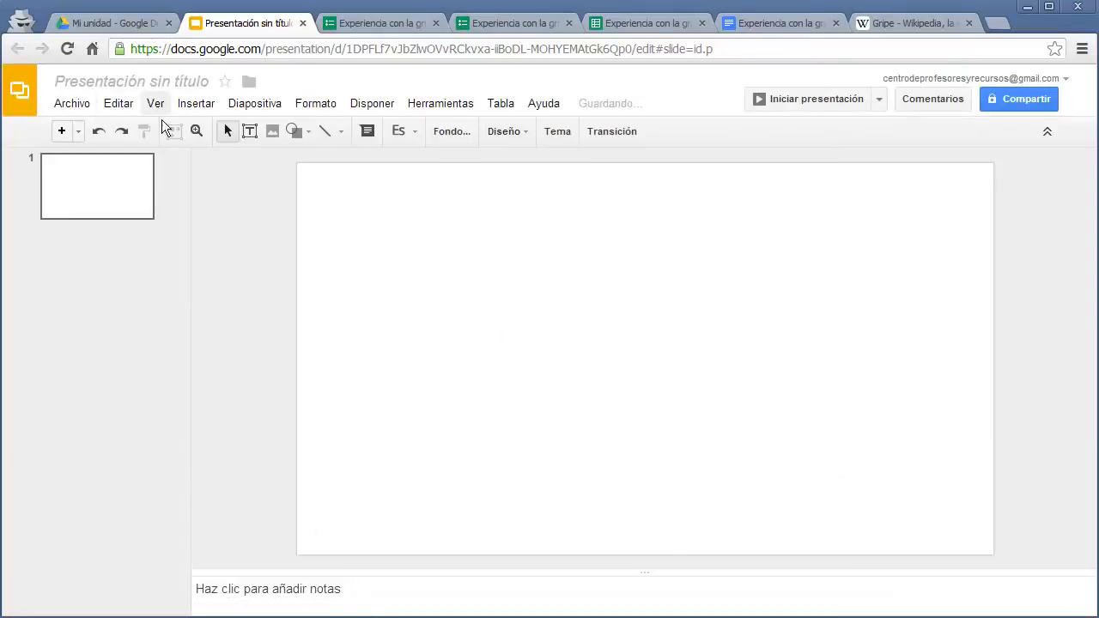
left_click(120, 105)
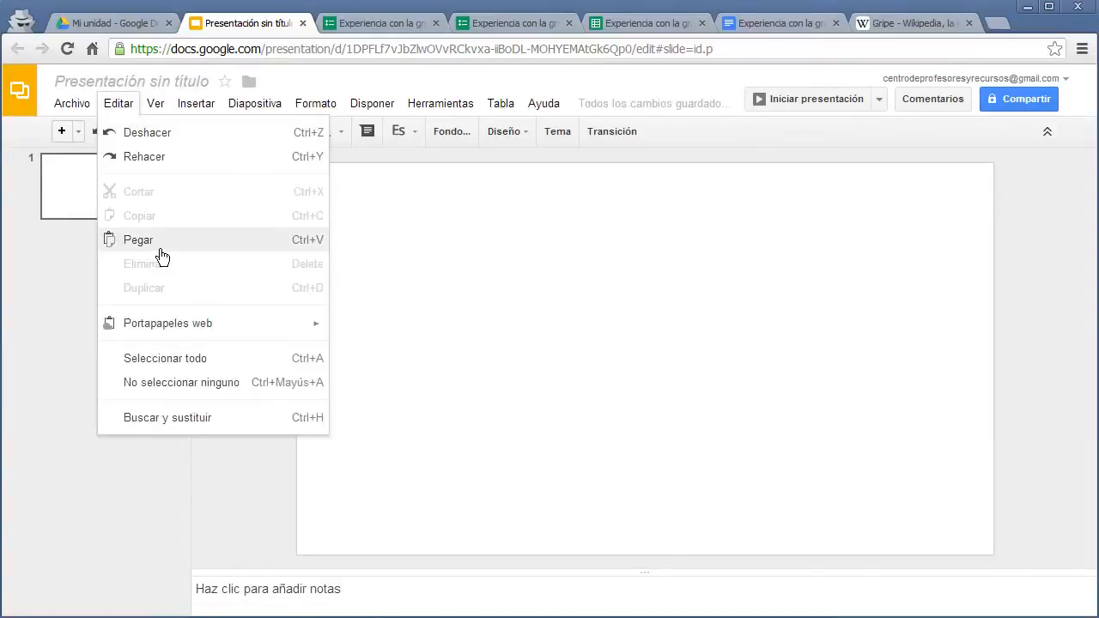
left_click(139, 240)
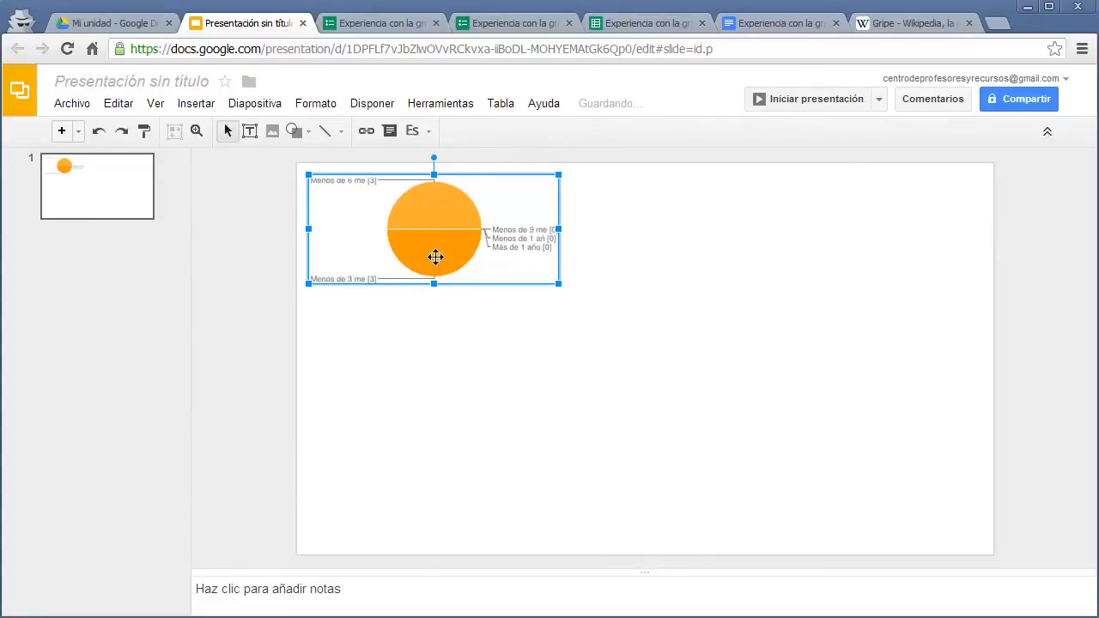
Step: Move the pie chart toward the slide's upper right and add the "¿Te acuerdas de cuánto tiempo hace de la última vez?" results table from the response summary
left_click_drag(435, 256, 718, 302)
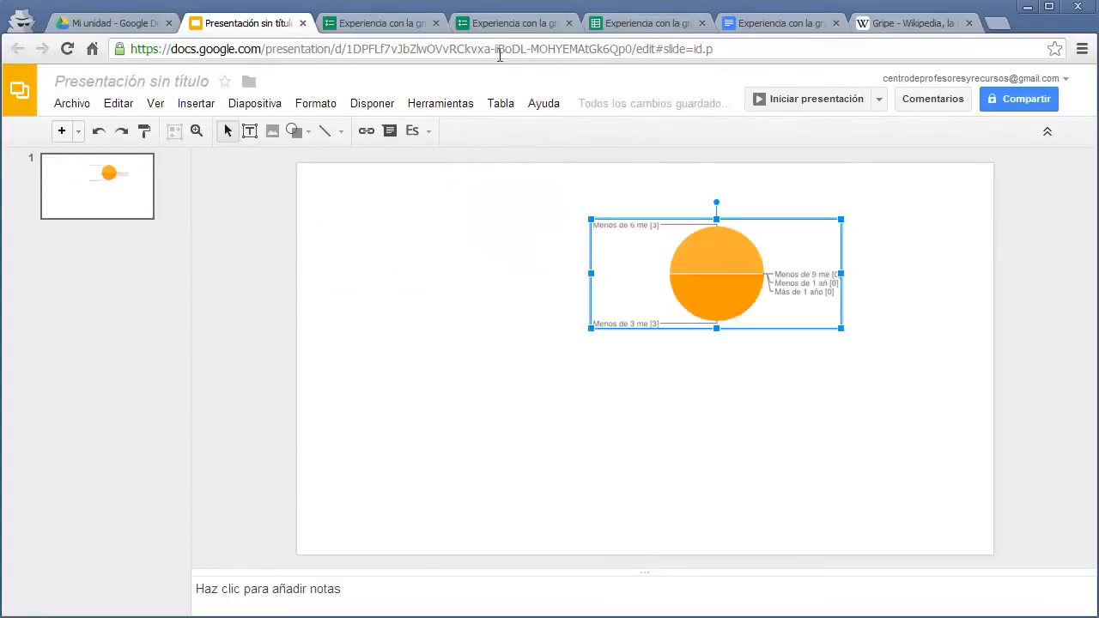
left_click(488, 27)
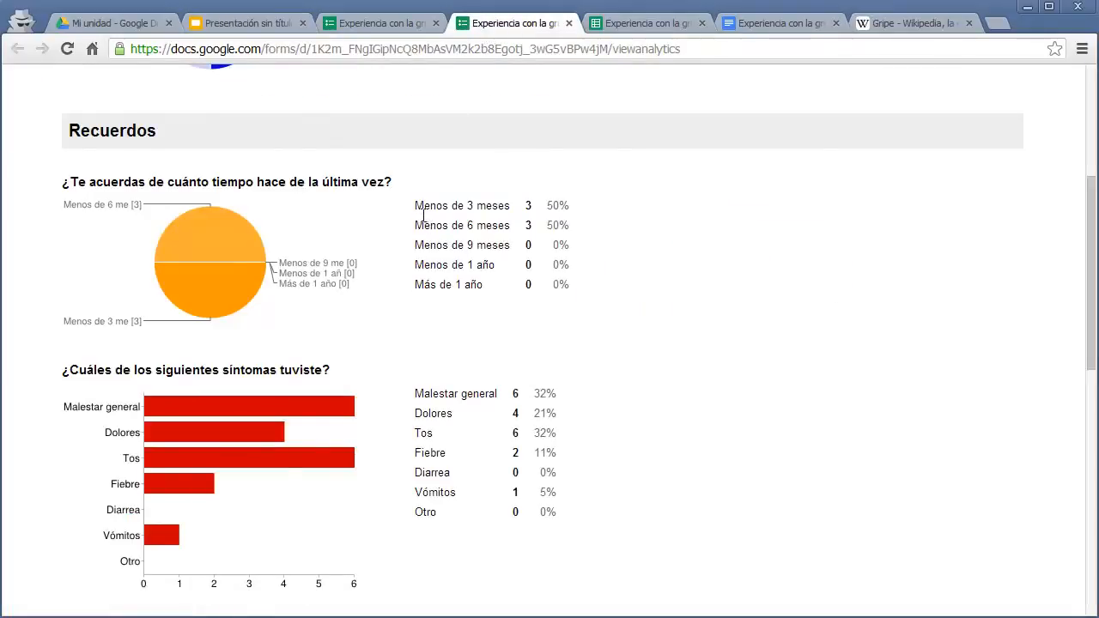
left_click_drag(421, 213, 573, 296)
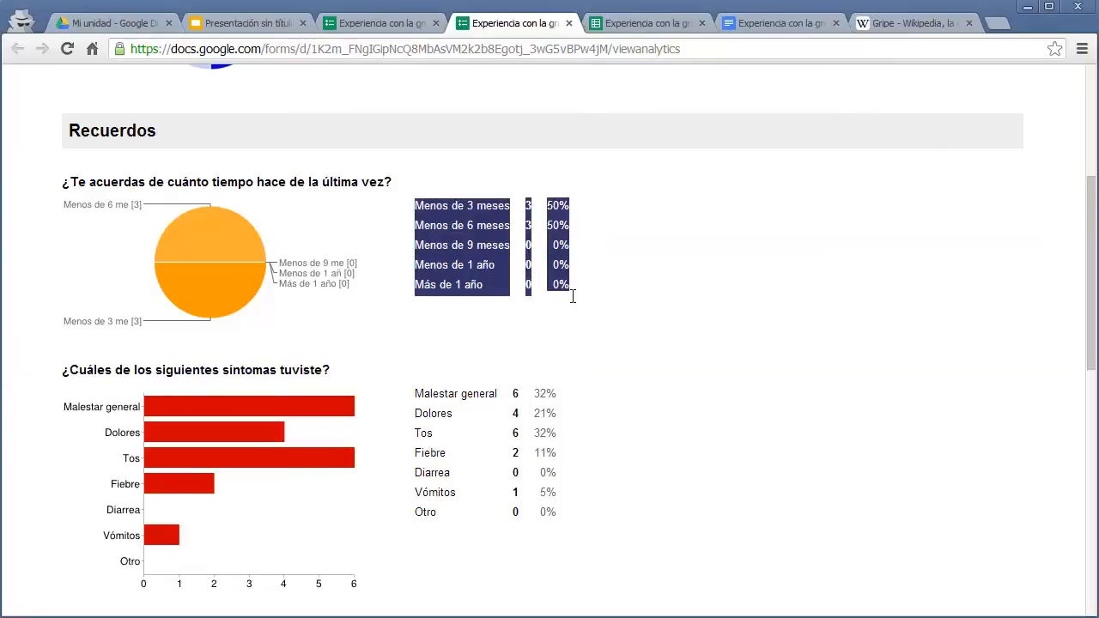
right_click(574, 297)
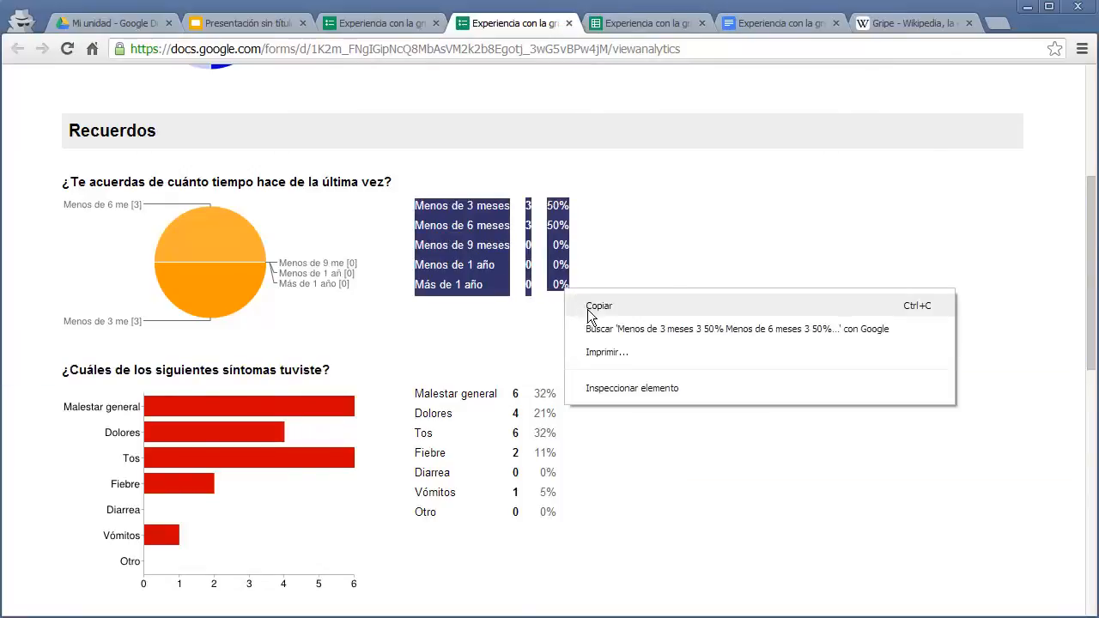
left_click(586, 305)
left_click(265, 32)
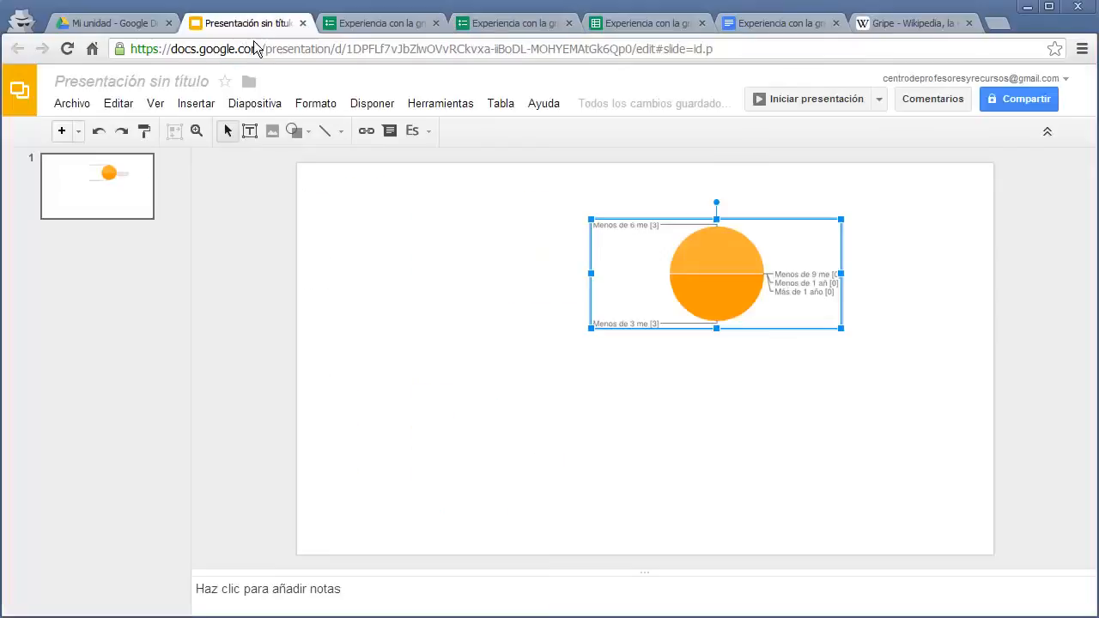
left_click(561, 391)
right_click(424, 380)
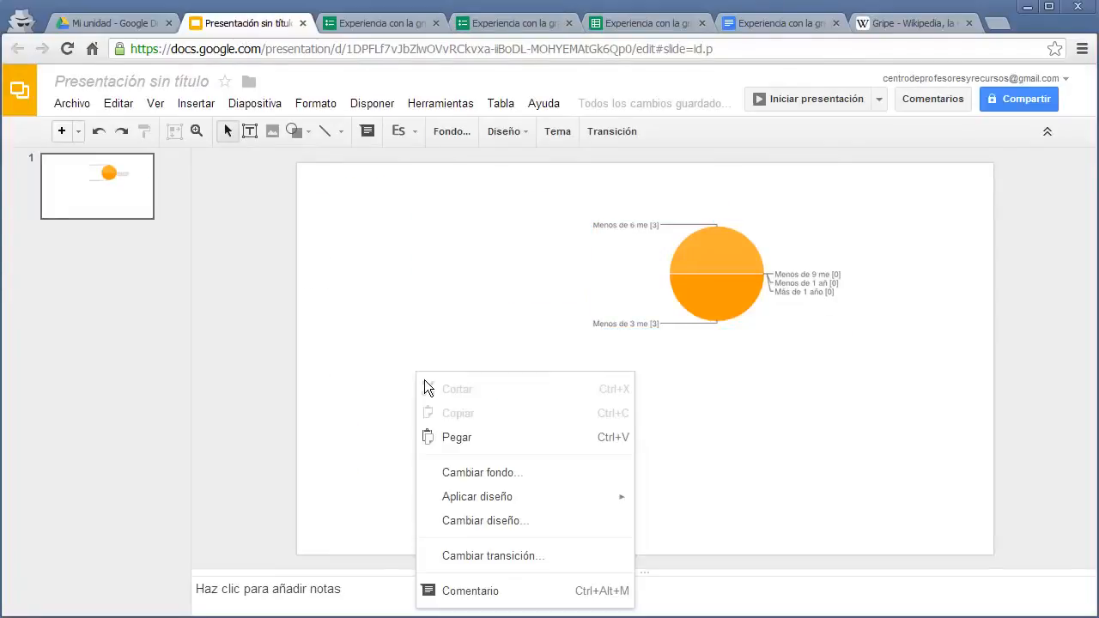
left_click(468, 438)
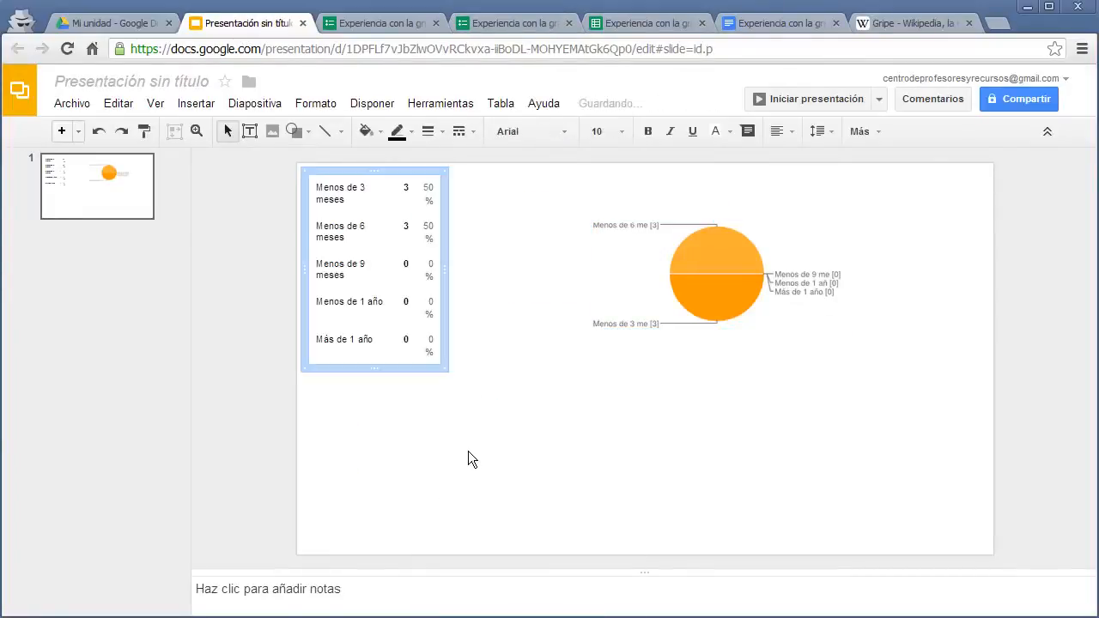
Step: Move the pasted results table toward the lower left of the slide and give all its cells 1px borders
left_click_drag(361, 178, 461, 406)
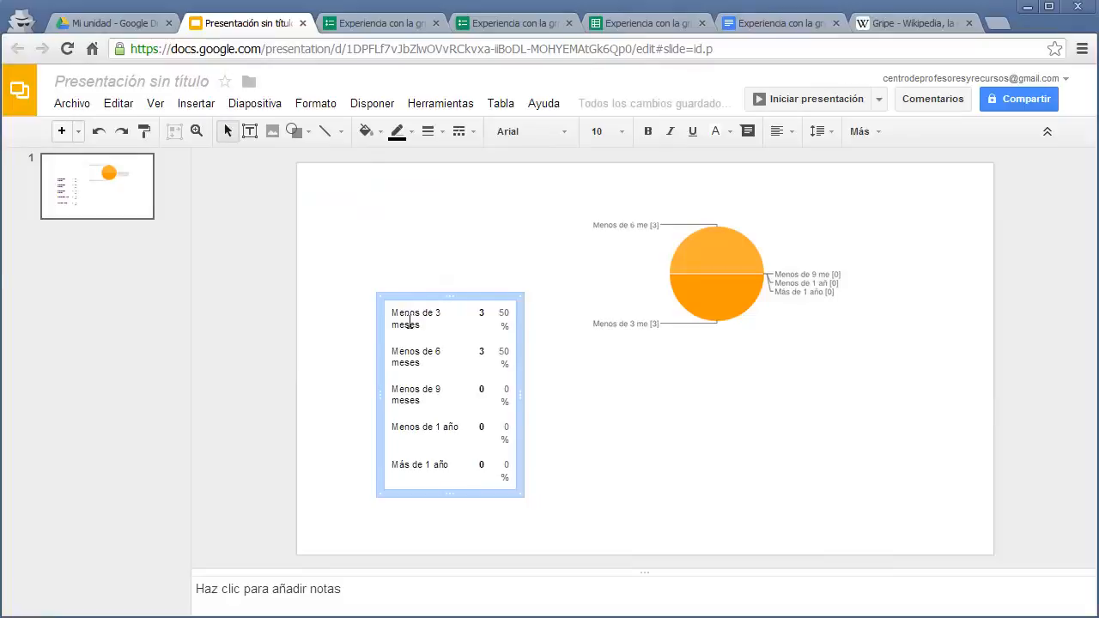
left_click_drag(429, 322, 510, 477)
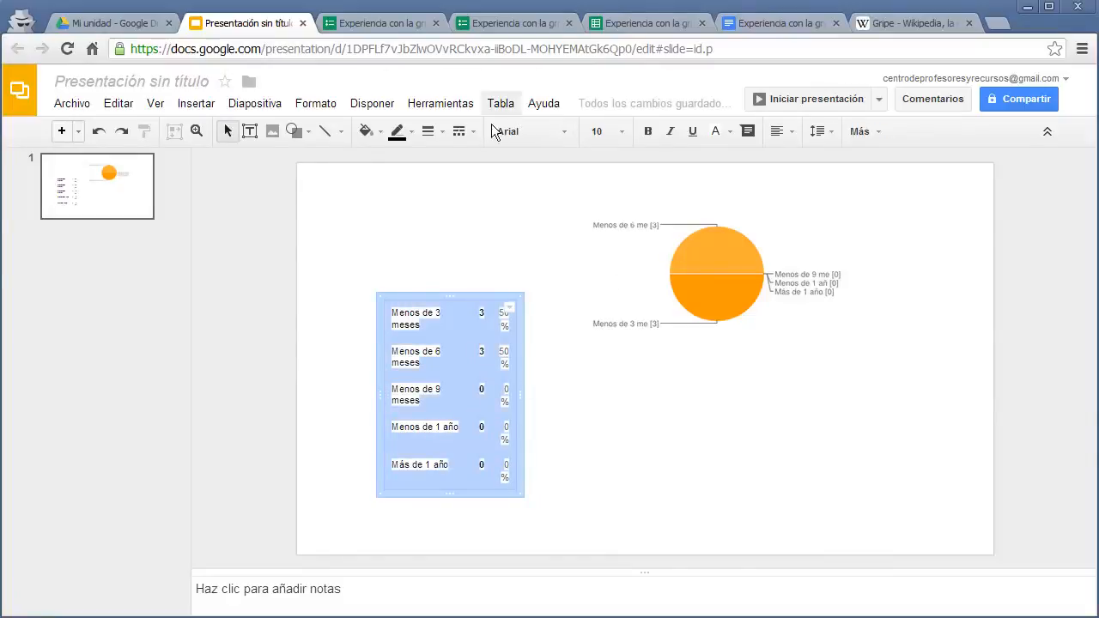
left_click(448, 135)
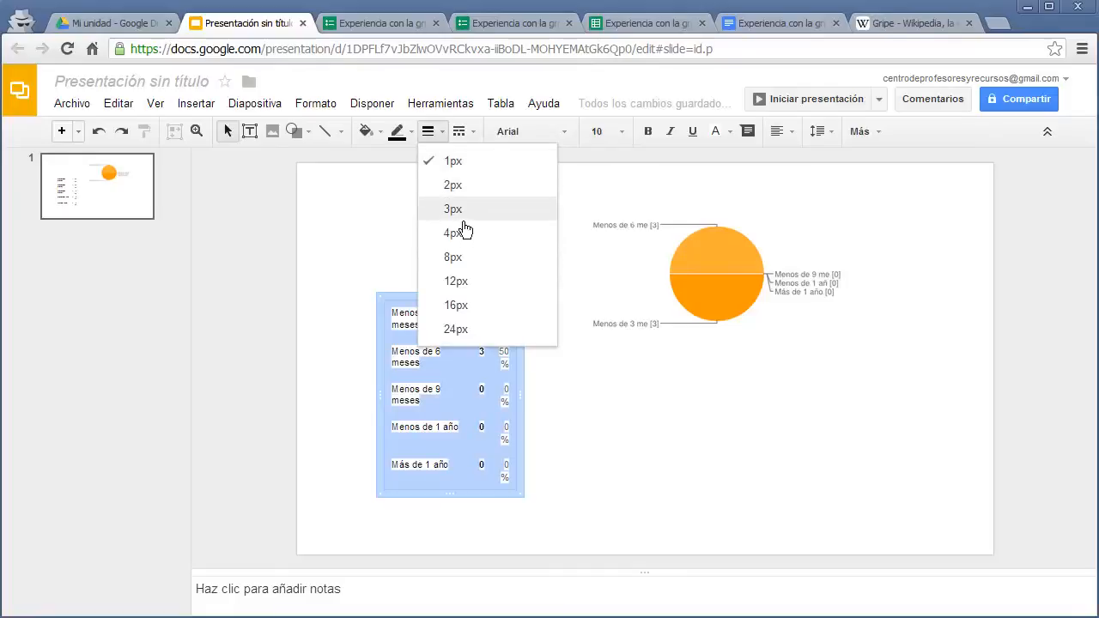
left_click(437, 166)
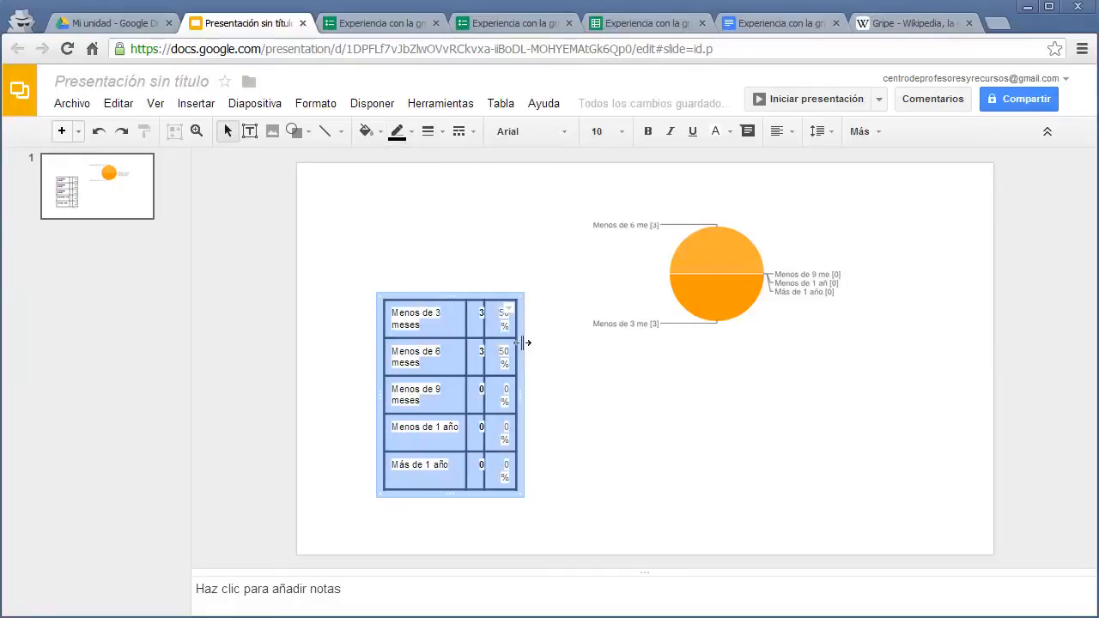
Step: Widen the results table on the slide so that each entry fits on one line
left_click_drag(528, 402, 589, 404)
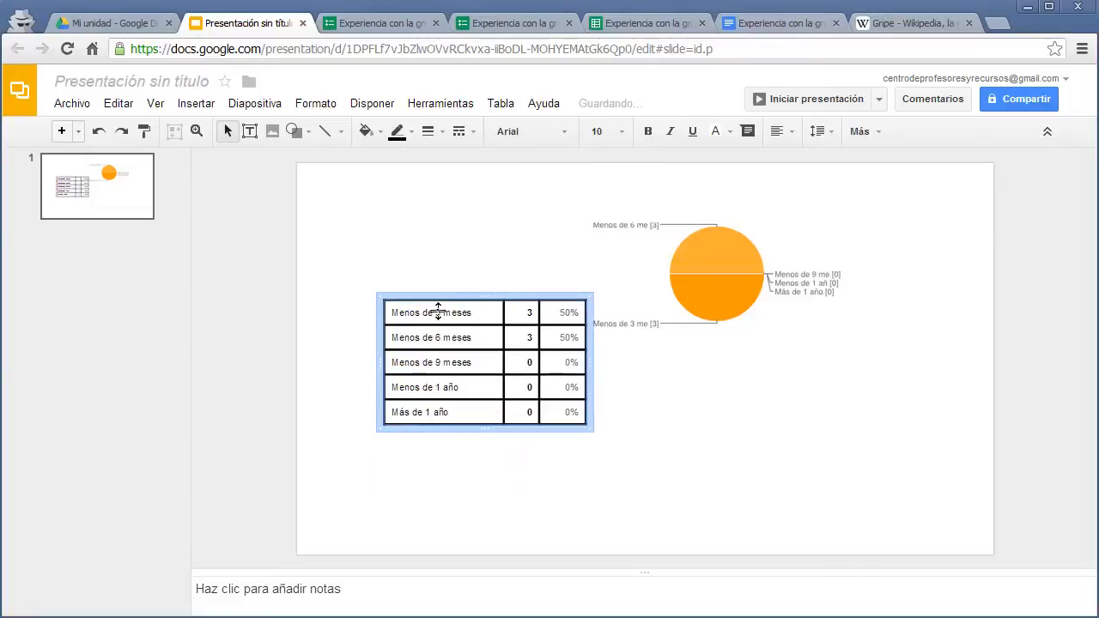
left_click_drag(441, 310, 468, 320)
left_click_drag(673, 379, 581, 387)
Step: Review the end of the response summary and copy the word answers in G4:G9 of the Experiencia con la gripe (respuestas) spreadsheet
key("ctrl+Tab")
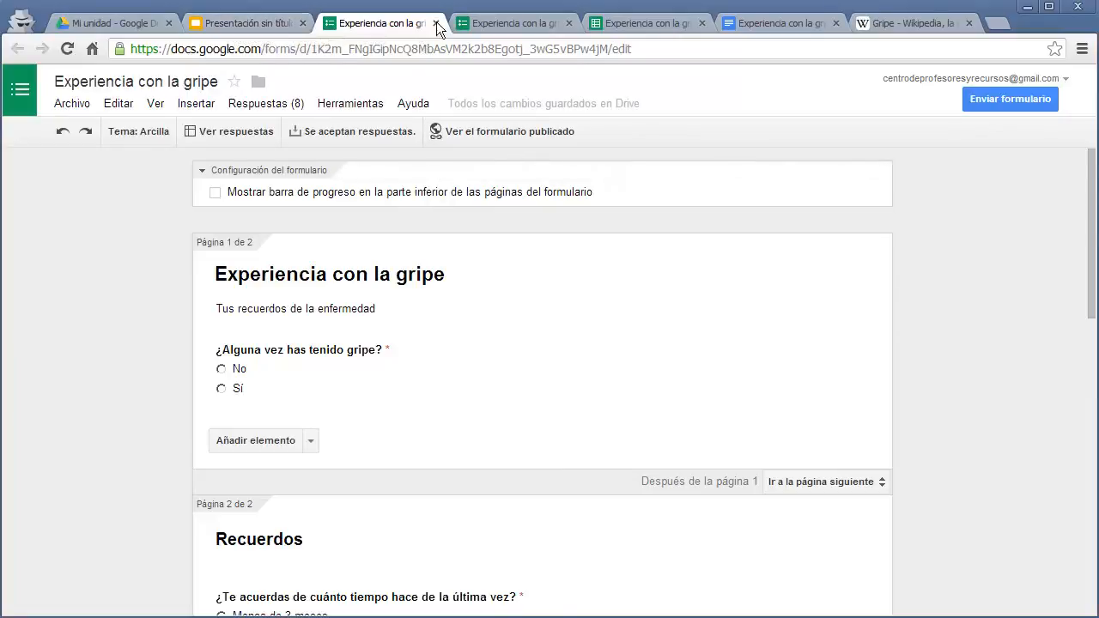
left_click(513, 26)
scroll(782, 319, "down", 8)
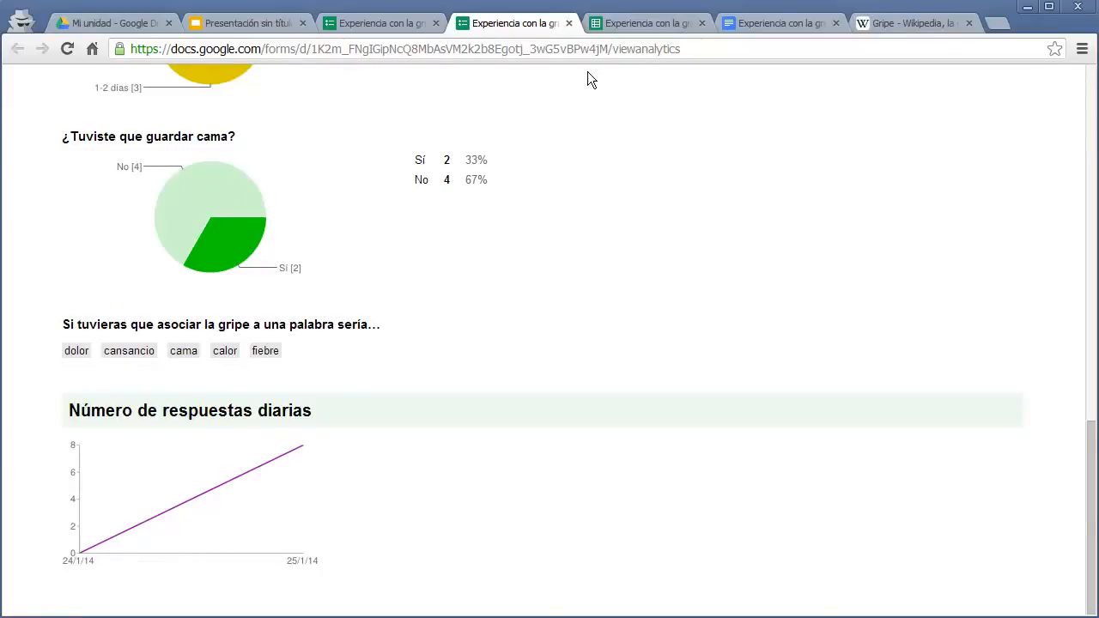
left_click(642, 36)
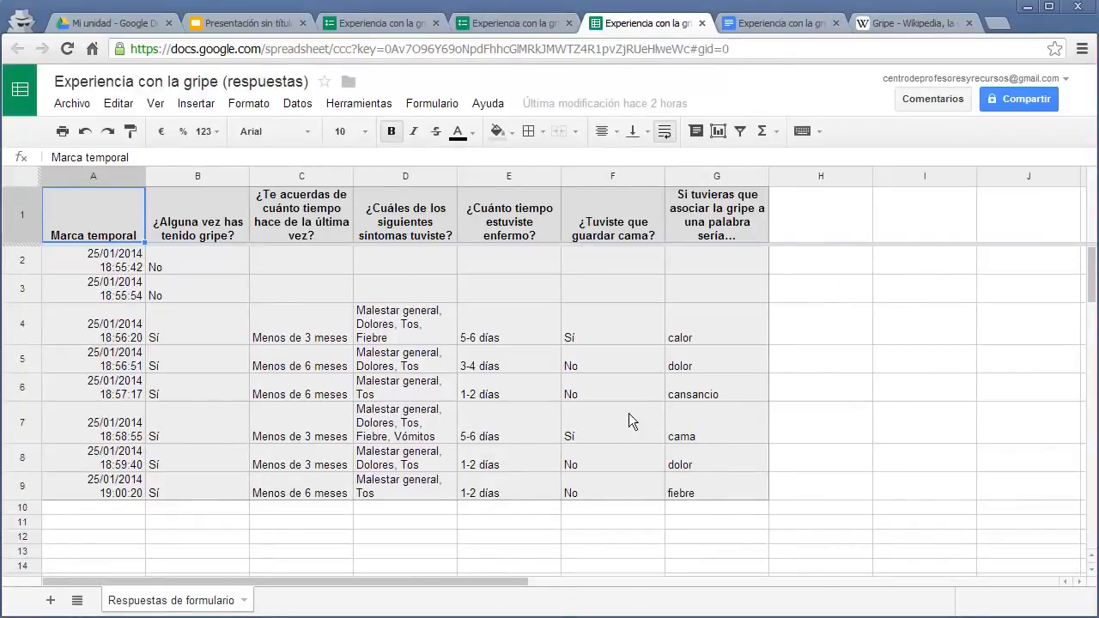
left_click_drag(714, 339, 730, 493)
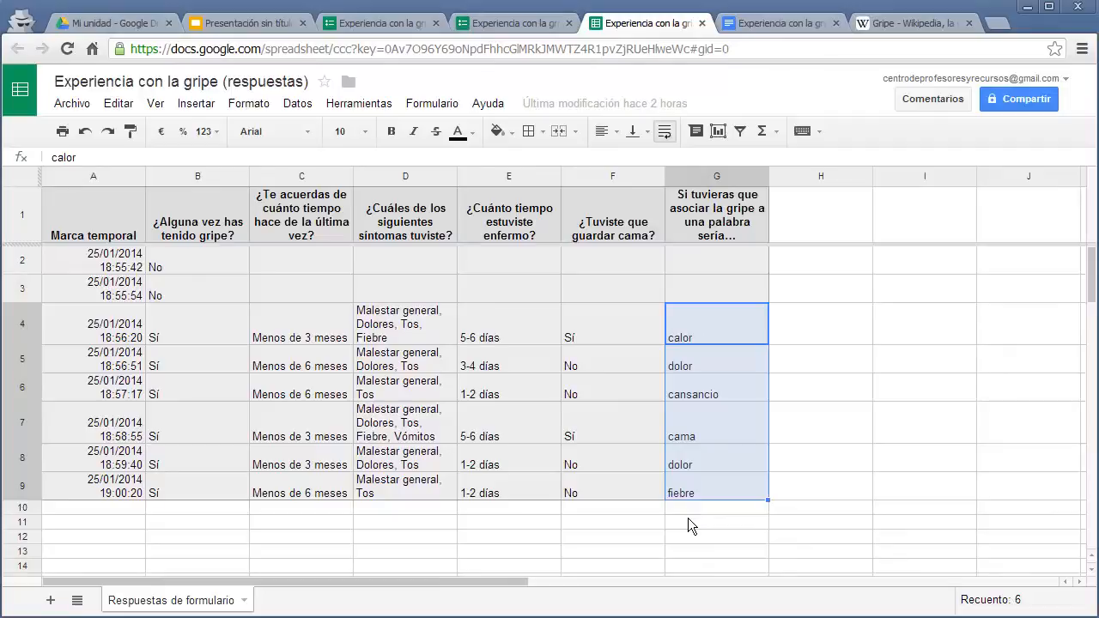
key("ctrl+c")
Step: Create a new spreadsheet in Drive and paste the copied word answers into A2:A7
left_click(138, 28)
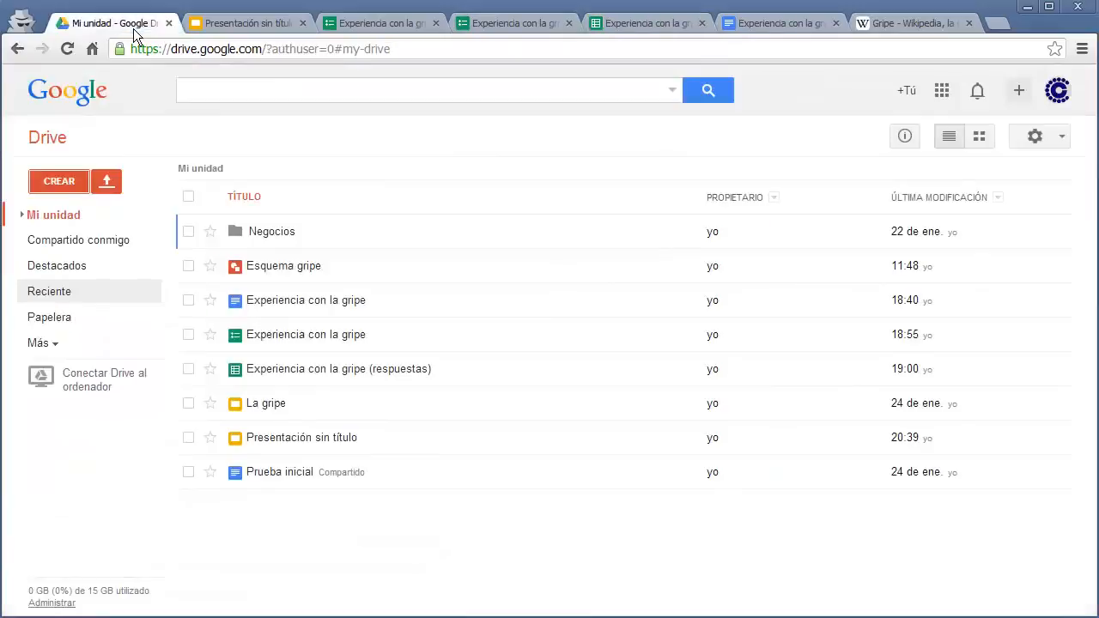
left_click(38, 184)
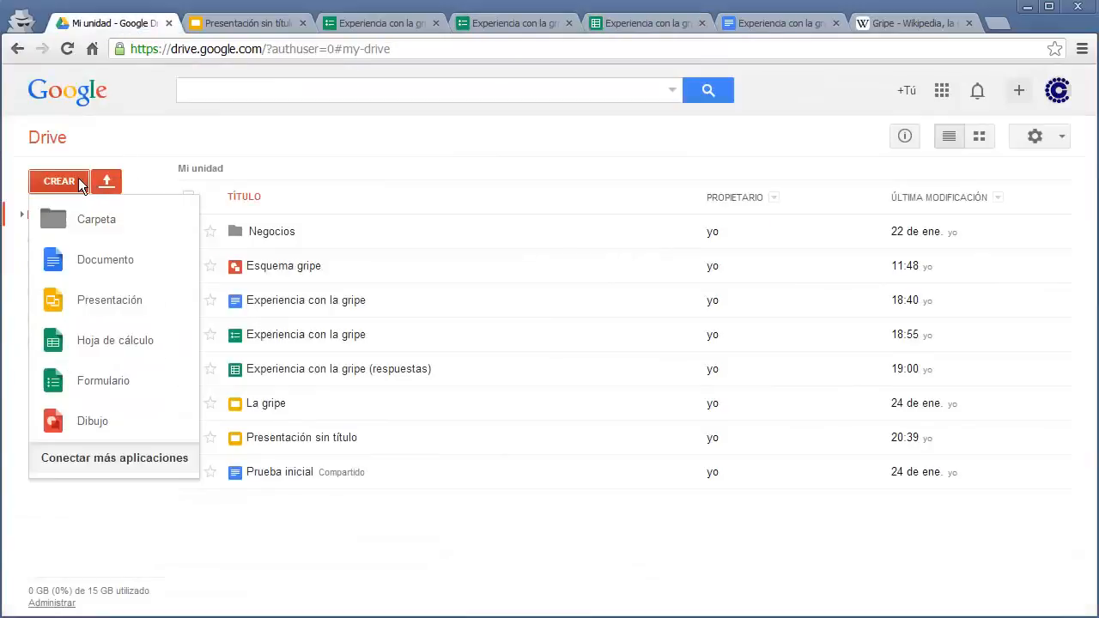
left_click(115, 341)
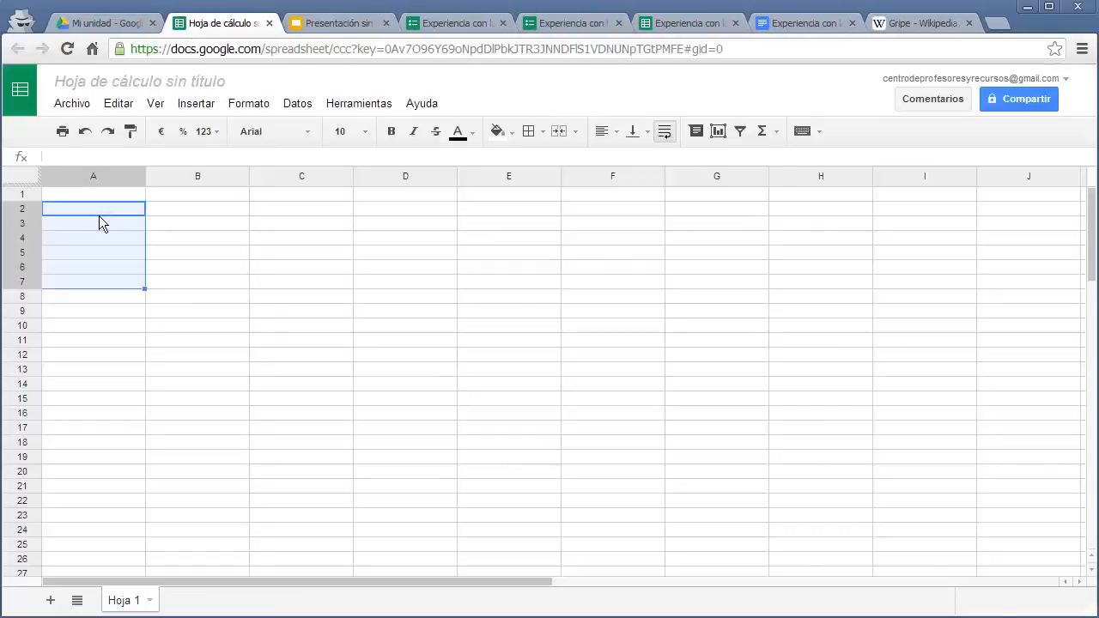
key("ctrl+v")
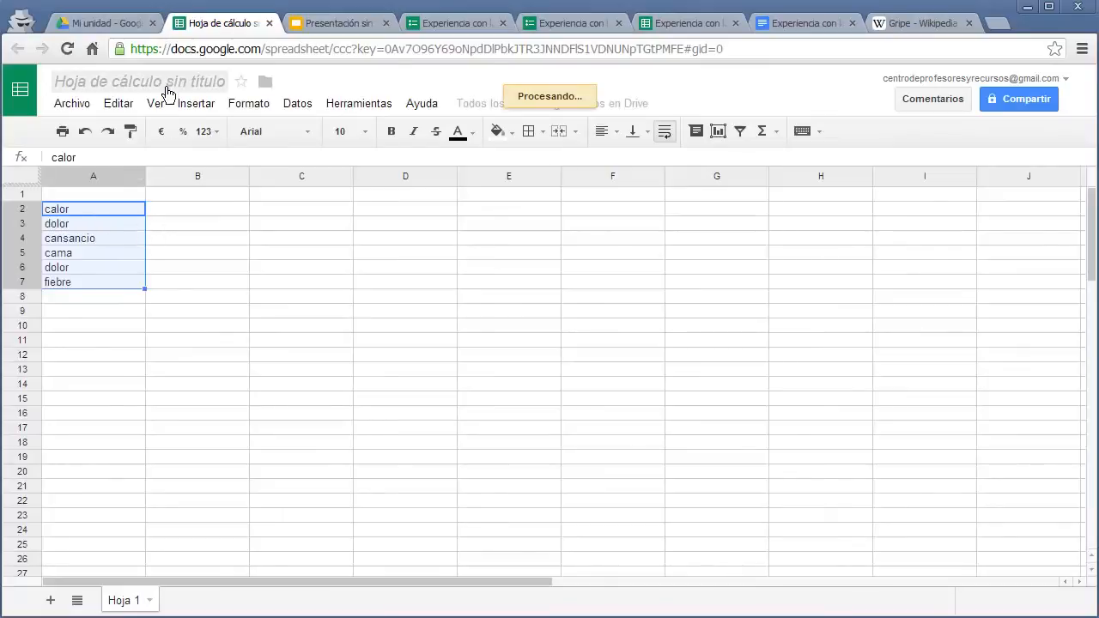
Step: Rename the new spreadsheet as Respuestas gripe
left_click(166, 87)
type("Respuestas")
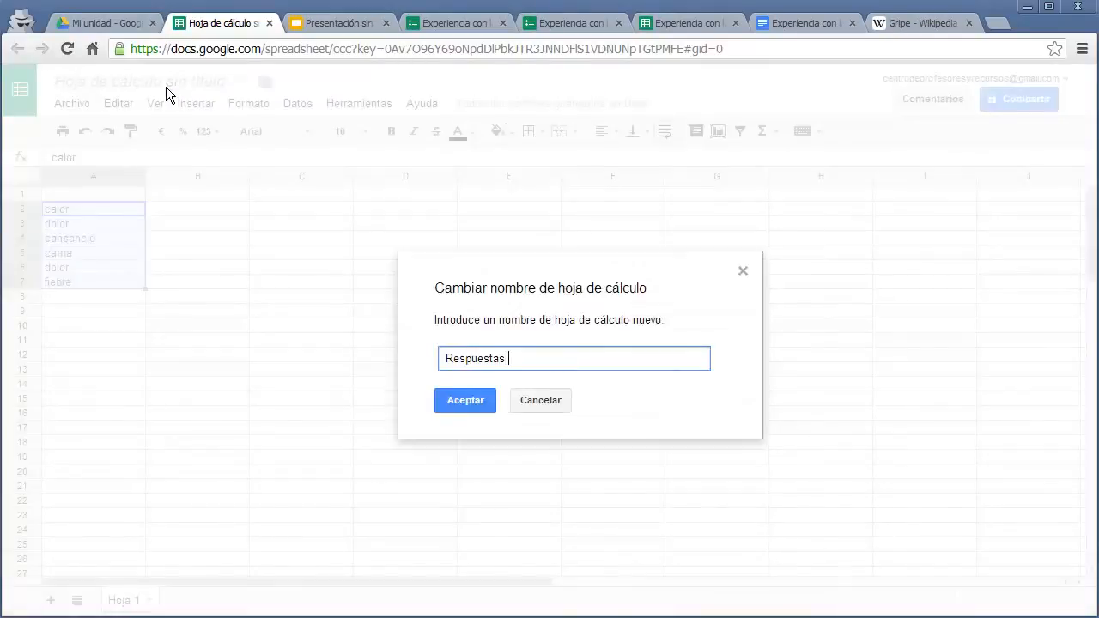
type(" gripe")
key("Return")
Step: Enter the answer counts in column B: calor 1, dolor 2, cansancio 1, cama 1 and fiebre 1, leaving the repeated dolor in row 6 blank
left_click(218, 223)
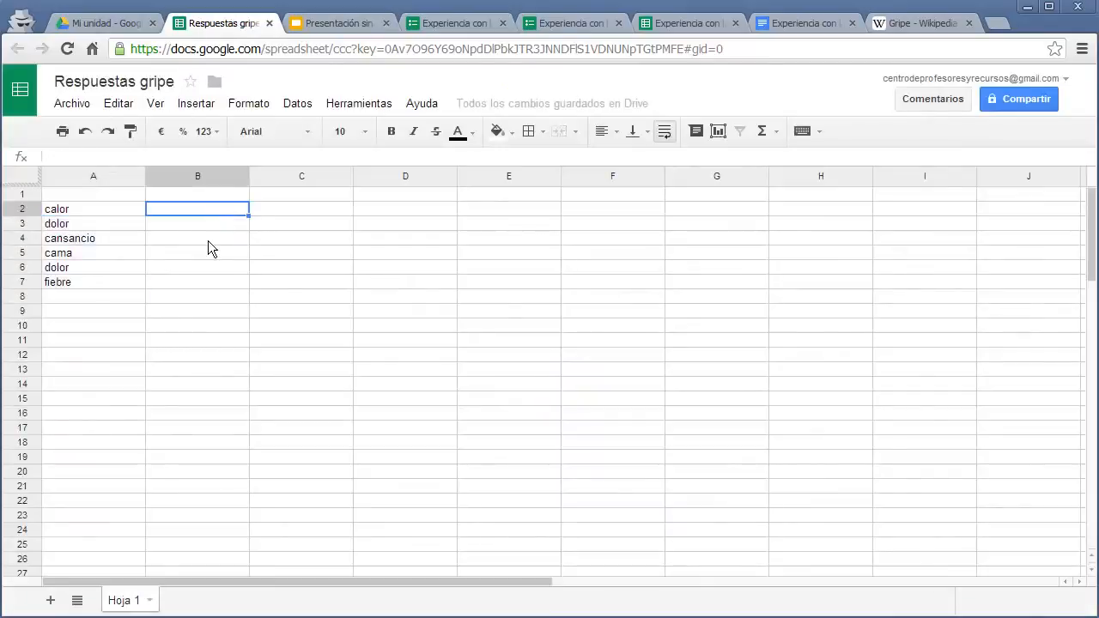
type("1")
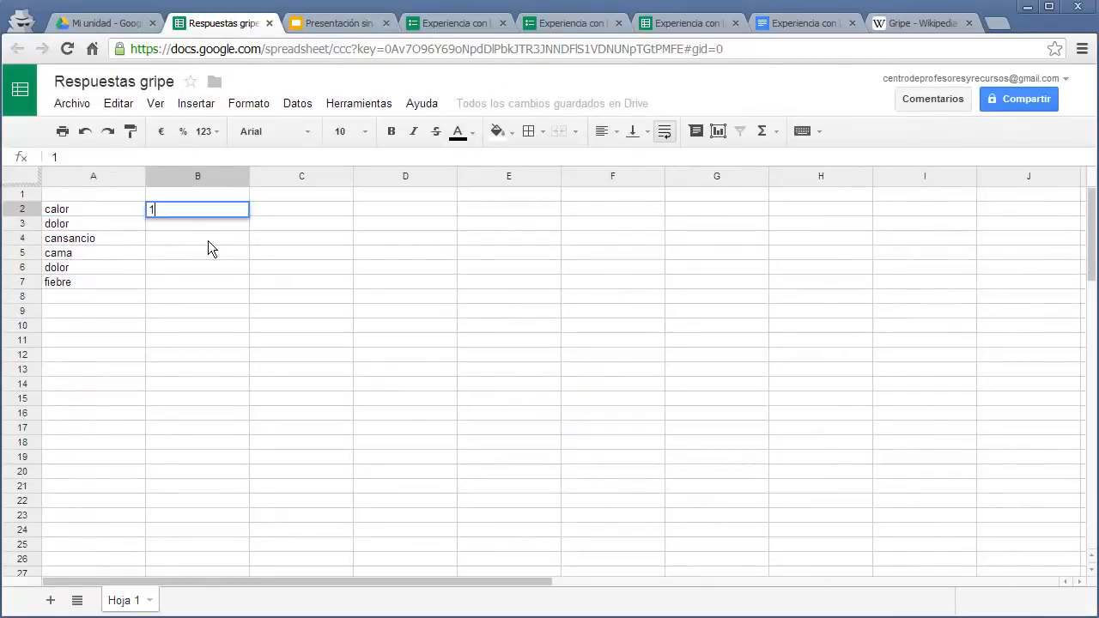
key("Return")
type("2")
key("Return")
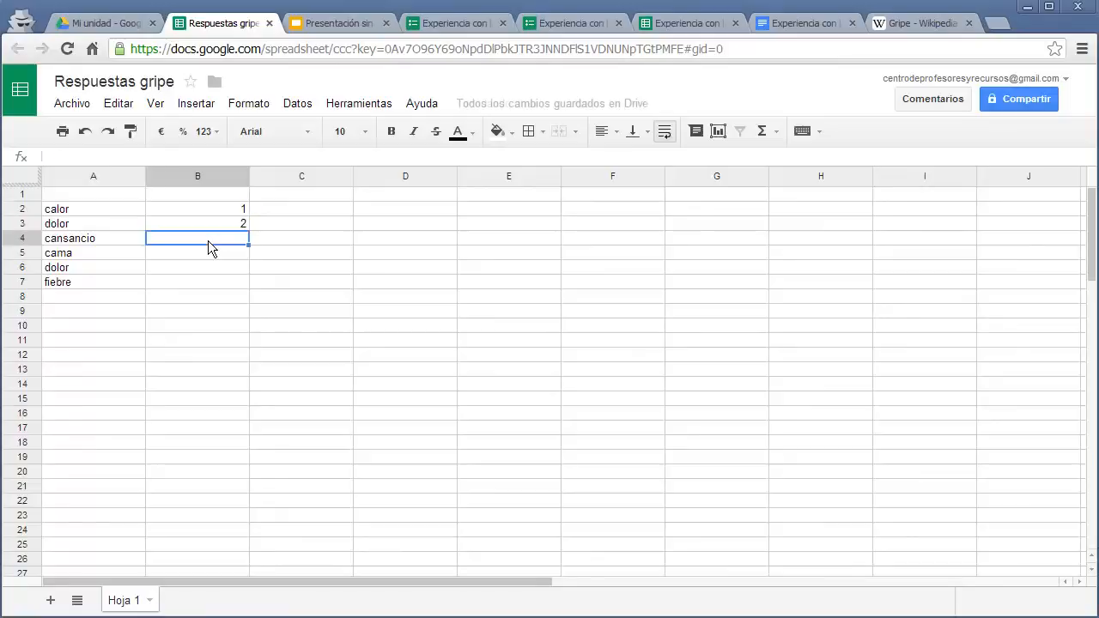
type("1")
key("Return")
type("1")
key("Return")
key("Return")
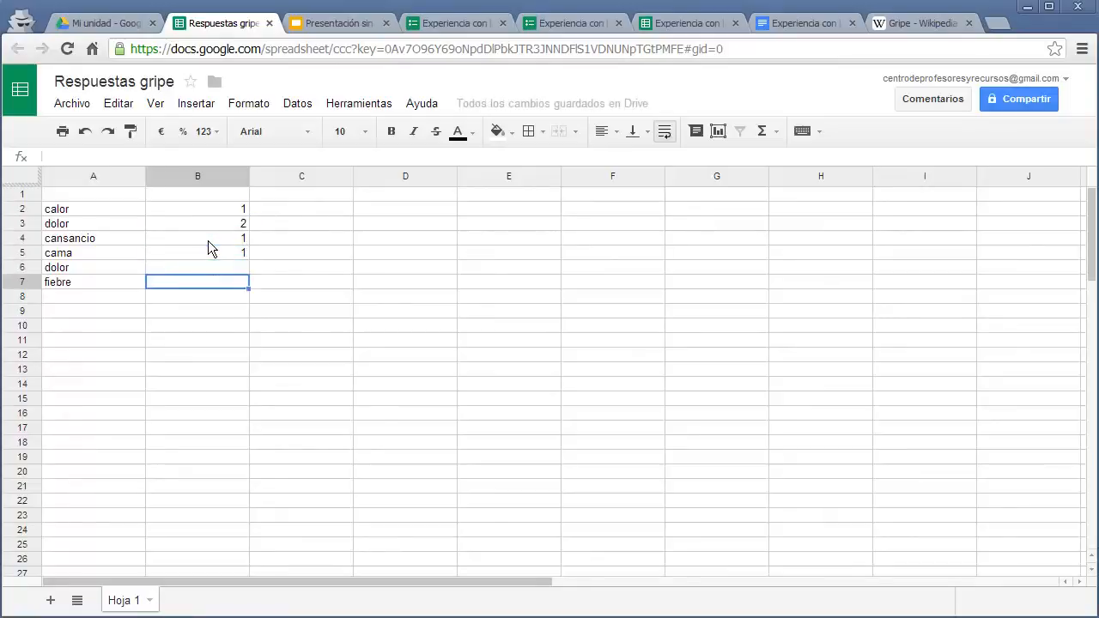
type("1")
key("Return")
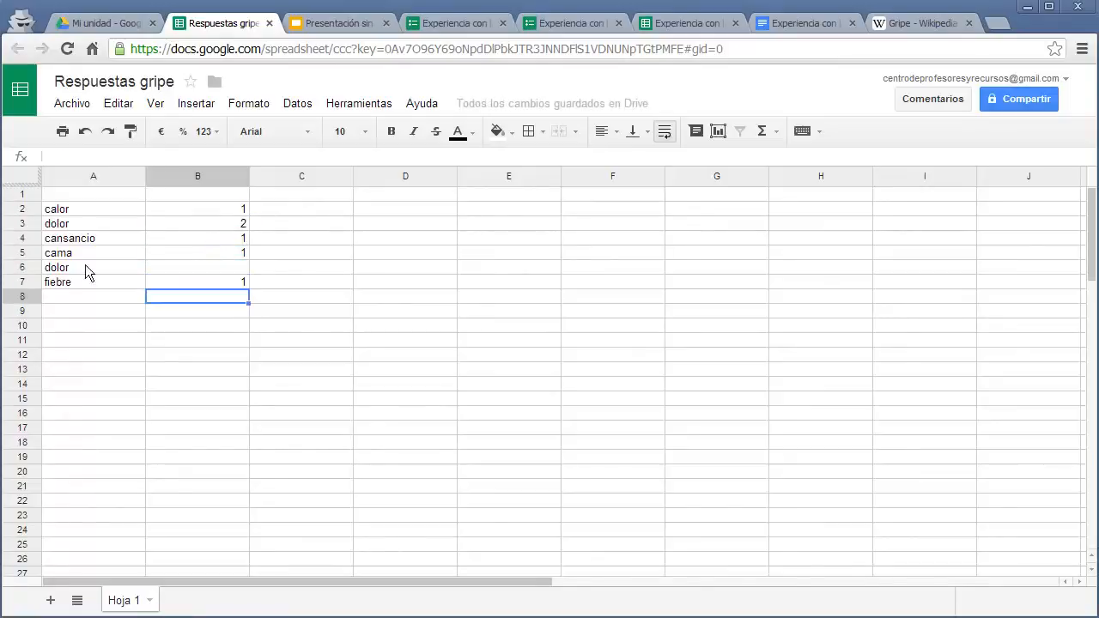
Step: Delete row 6 with the repeated dolor entry
left_click(39, 269)
right_click(40, 271)
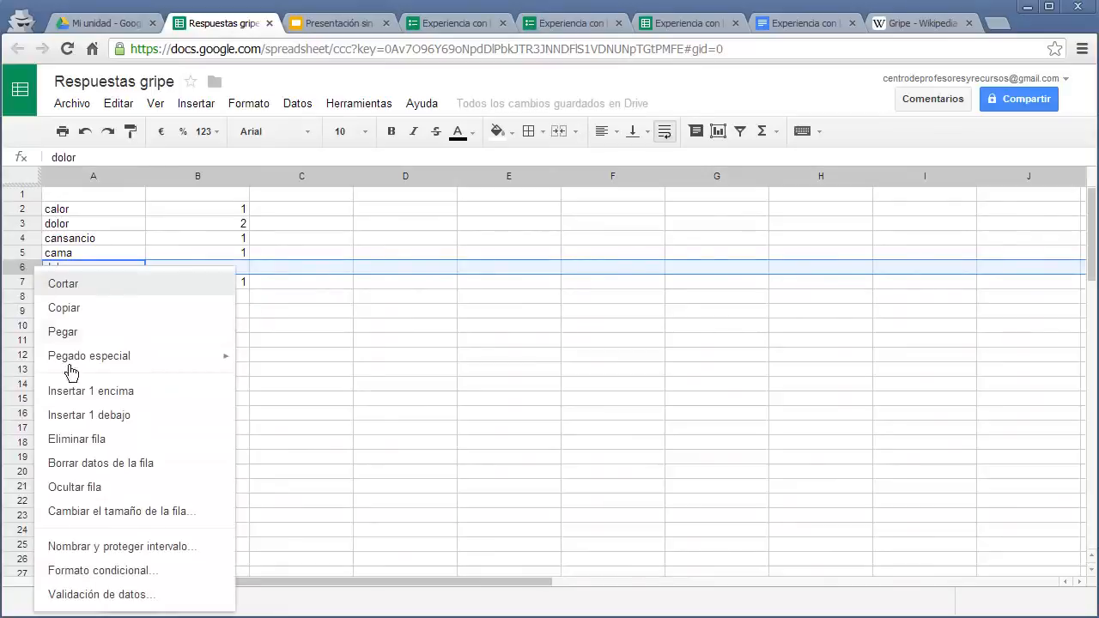
left_click(86, 442)
left_click(206, 358)
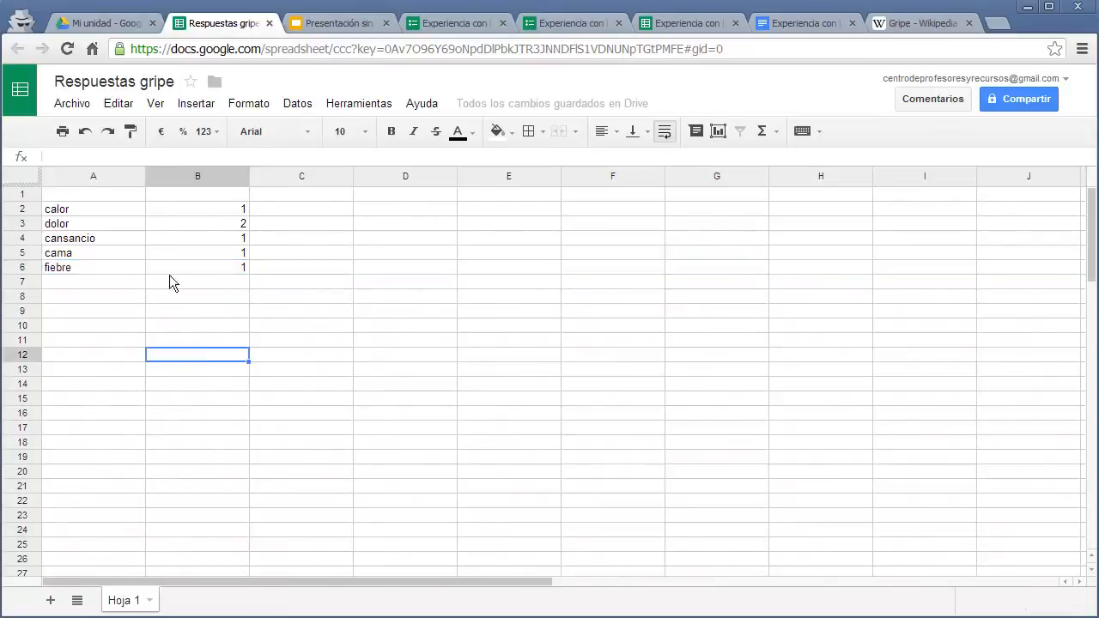
Step: Enter the heading Respuestas in cell B1 above the counts
left_click(198, 200)
type("Respue")
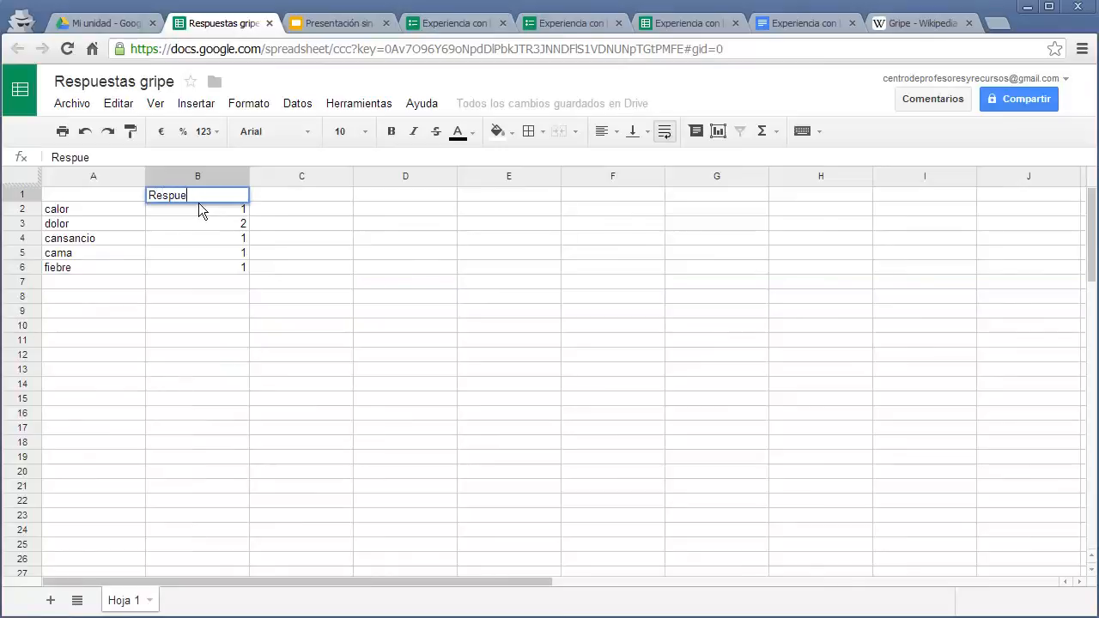
type("stas")
left_click(197, 286)
Step: Start a chart from the range A1:B6, preview the line, bar and column types, and choose the pie chart
left_click_drag(95, 195, 200, 273)
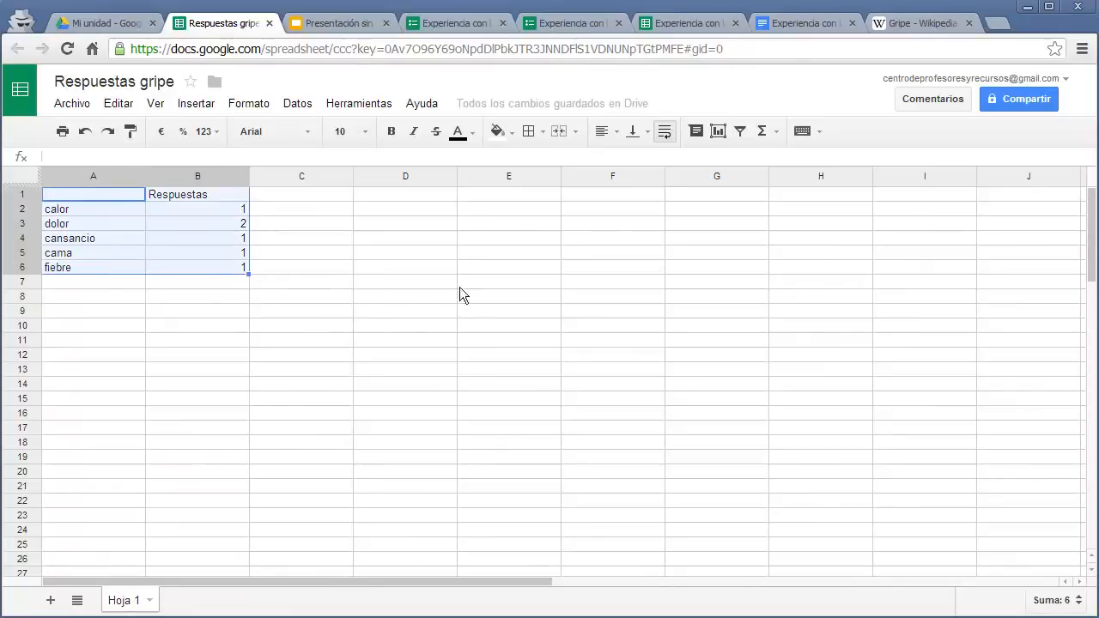
left_click(727, 140)
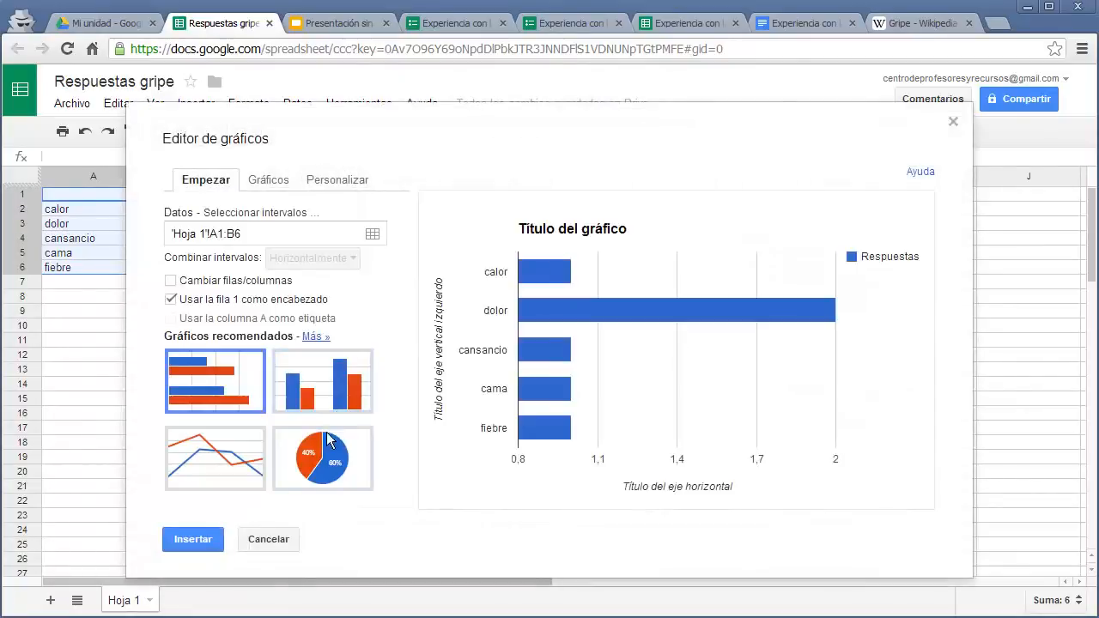
left_click(331, 442)
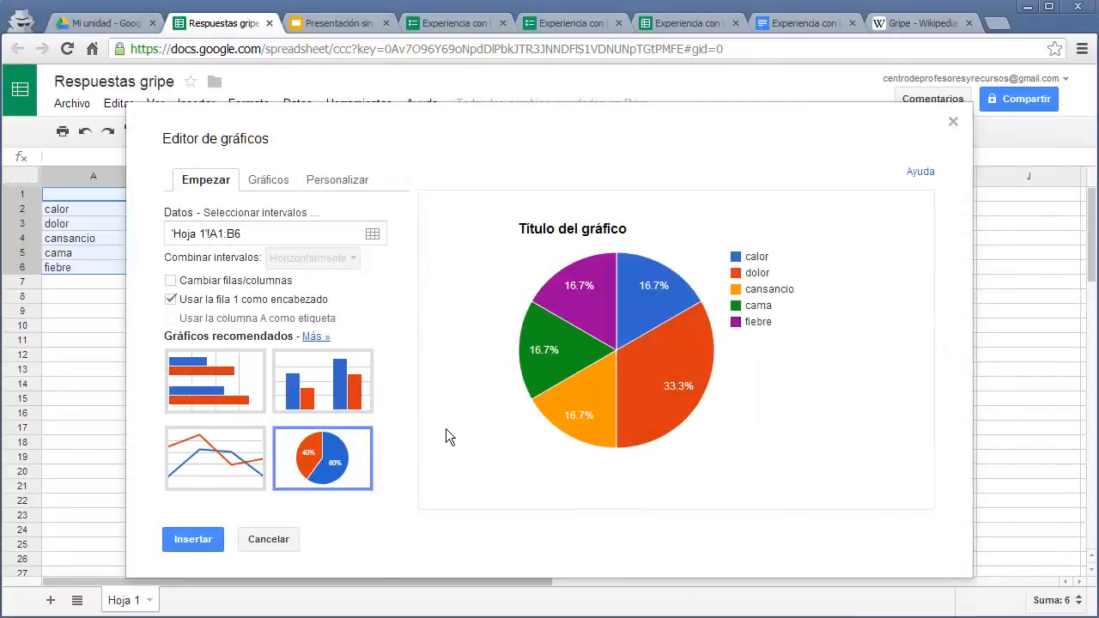
left_click(248, 436)
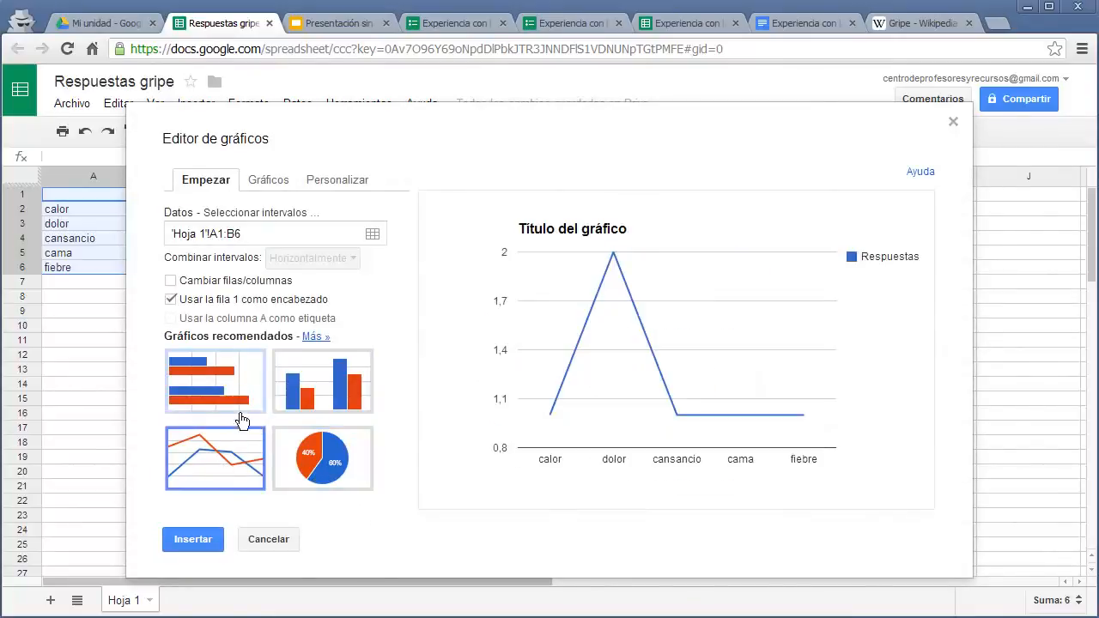
left_click(233, 403)
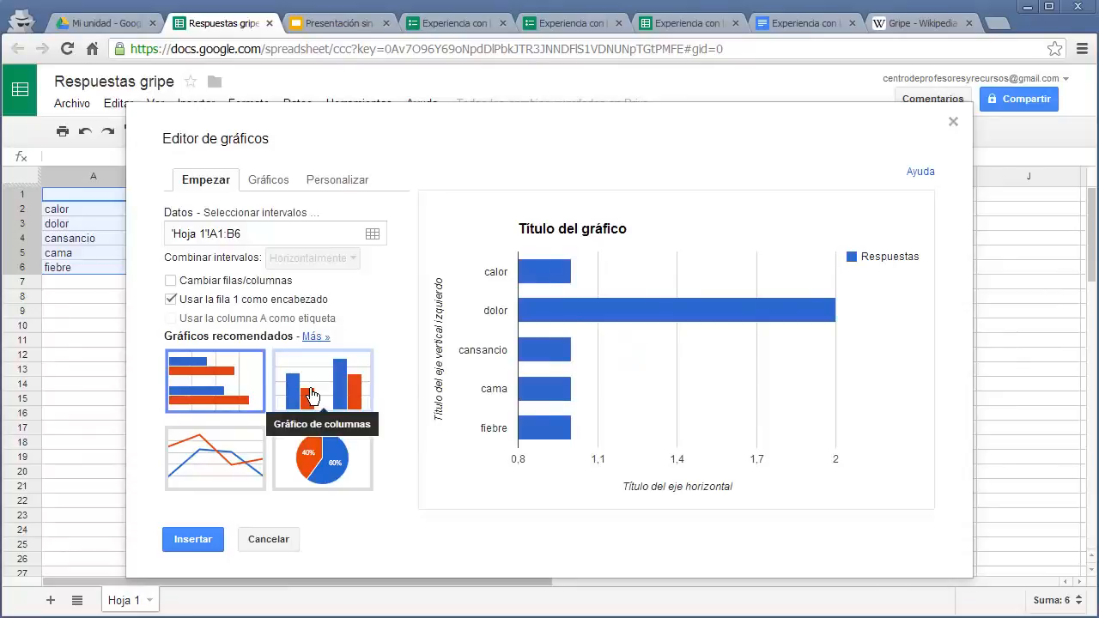
left_click(311, 395)
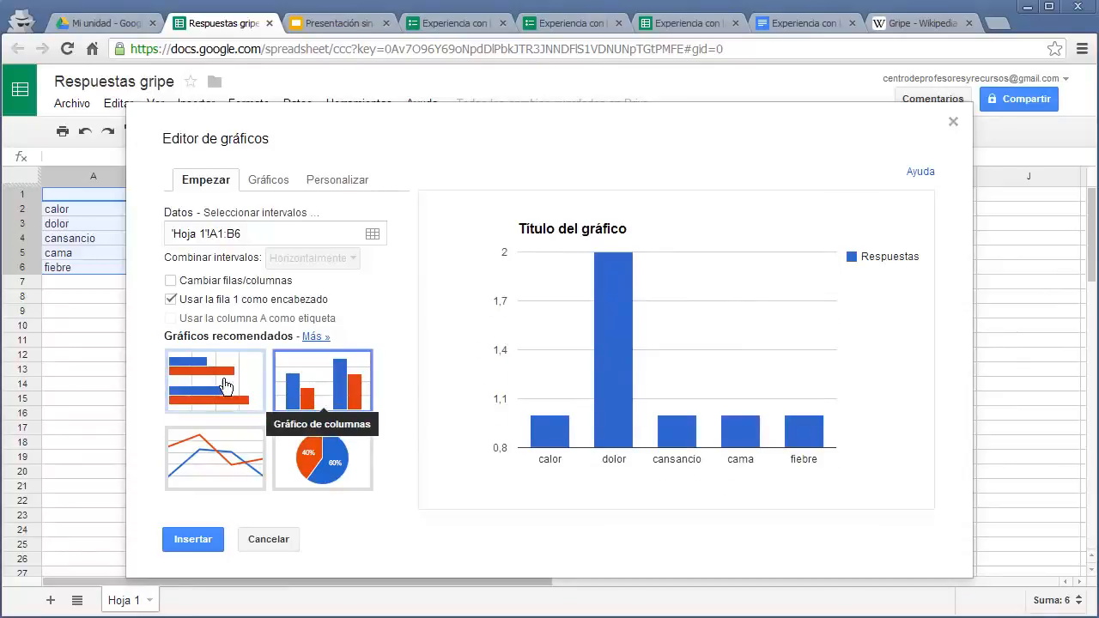
left_click(311, 455)
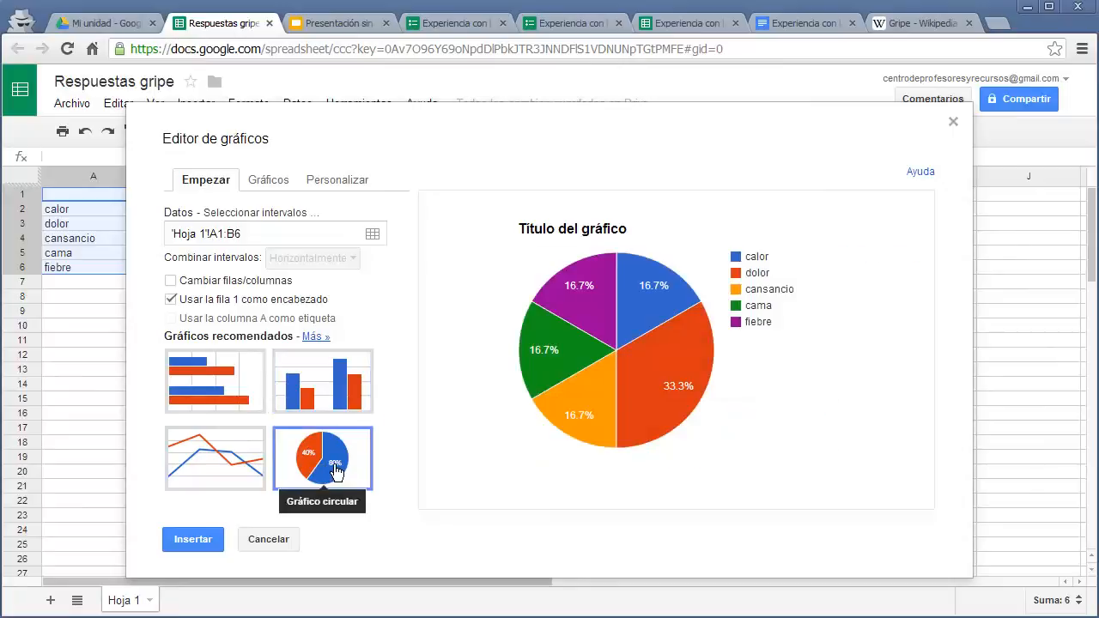
Step: Preview the ring variant of the pie chart and choose the 3D pie style
left_click(290, 429)
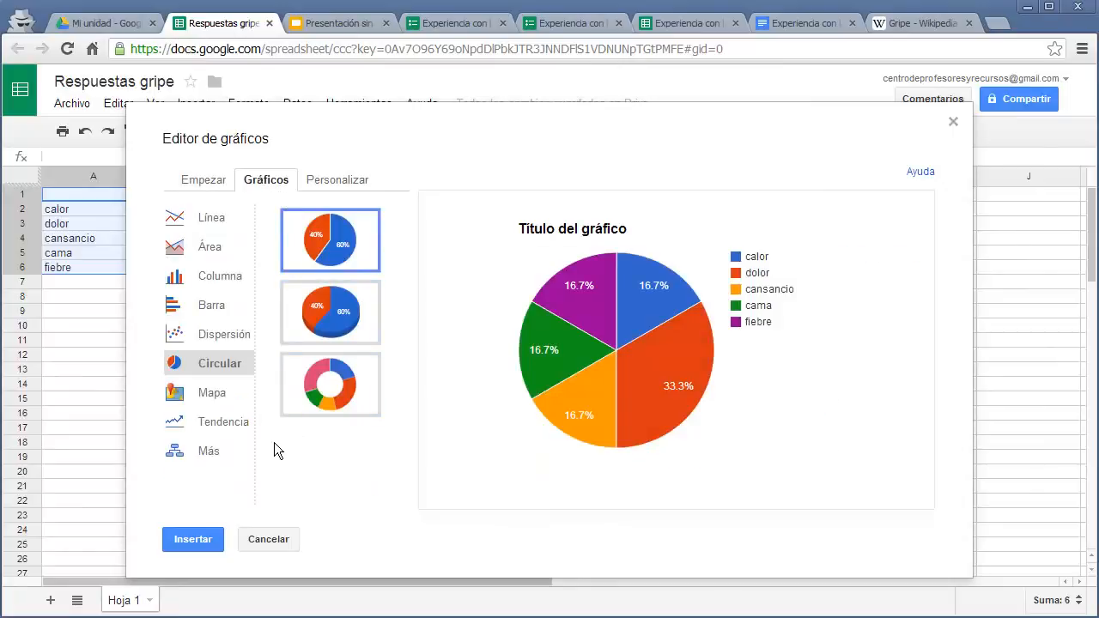
left_click(335, 404)
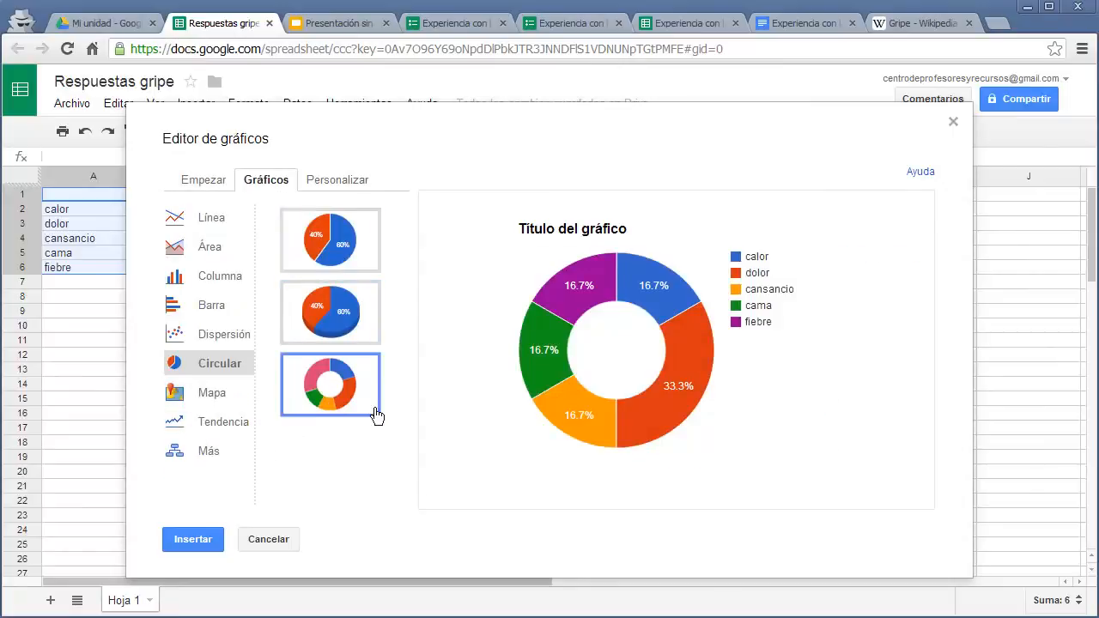
left_click(341, 335)
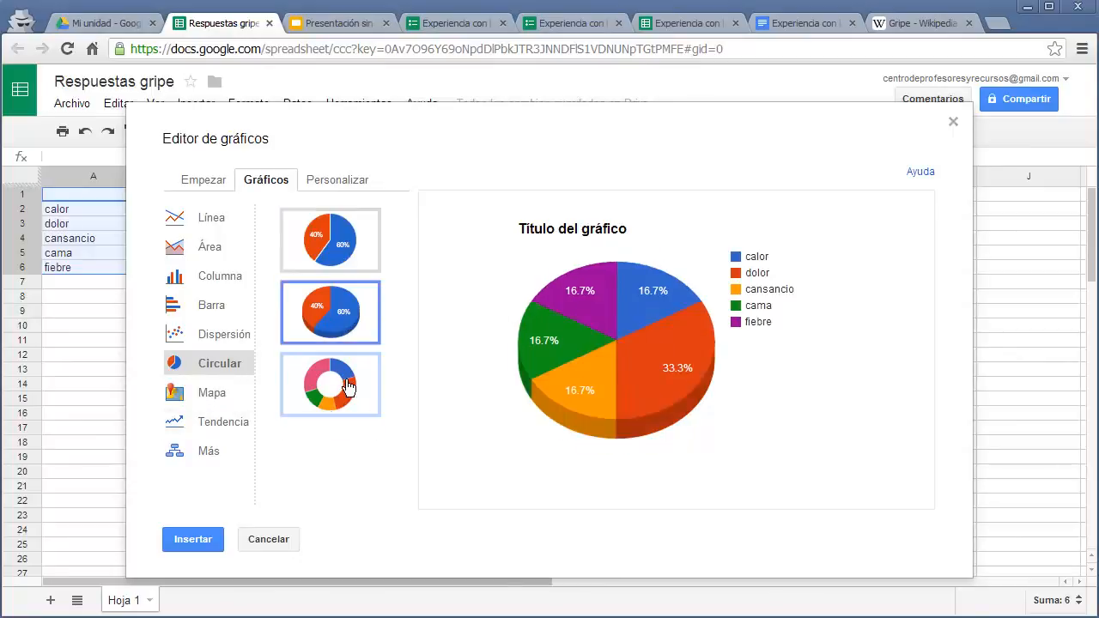
Step: Set the chart title to La palabra que describe la gripe
left_click(327, 192)
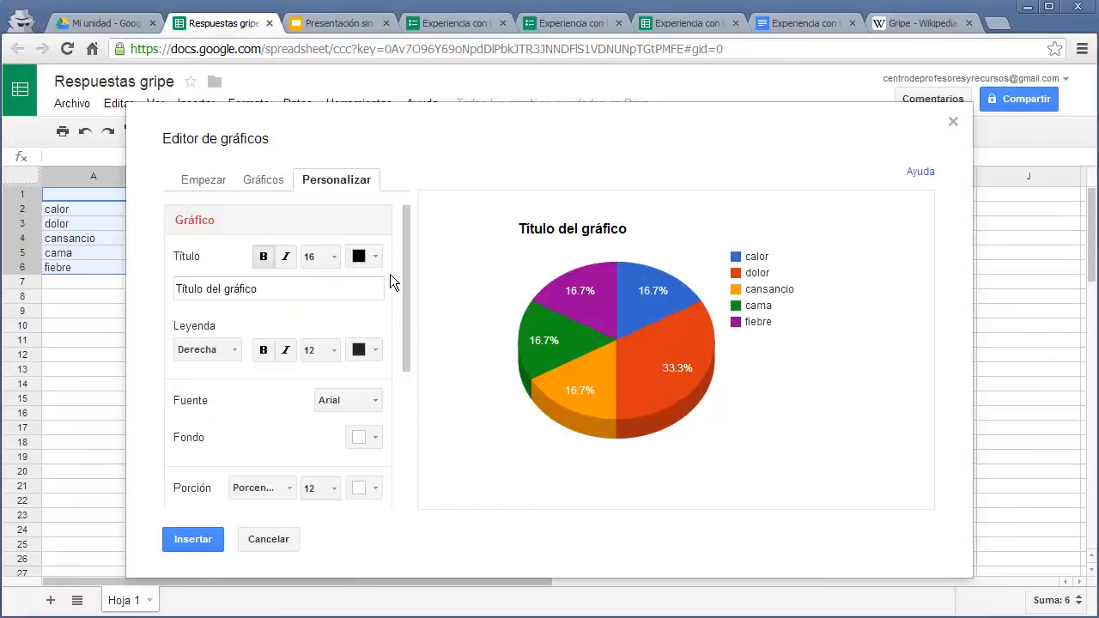
left_click_drag(341, 300, 90, 271)
left_click(302, 298)
type("La palab")
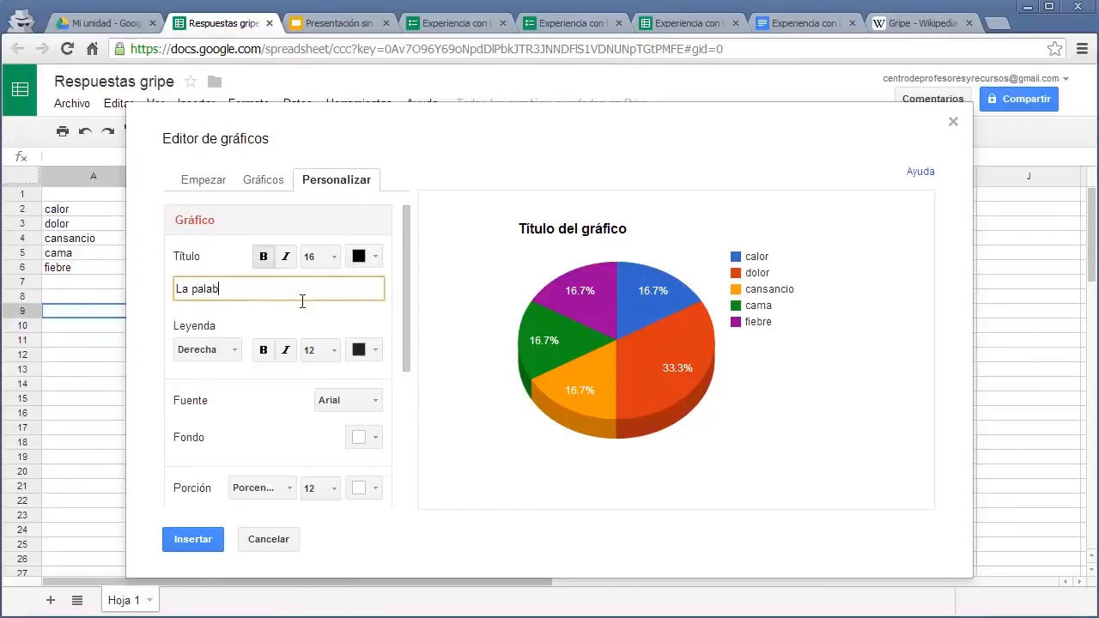
type("ra que describe la gripe")
left_click(758, 287)
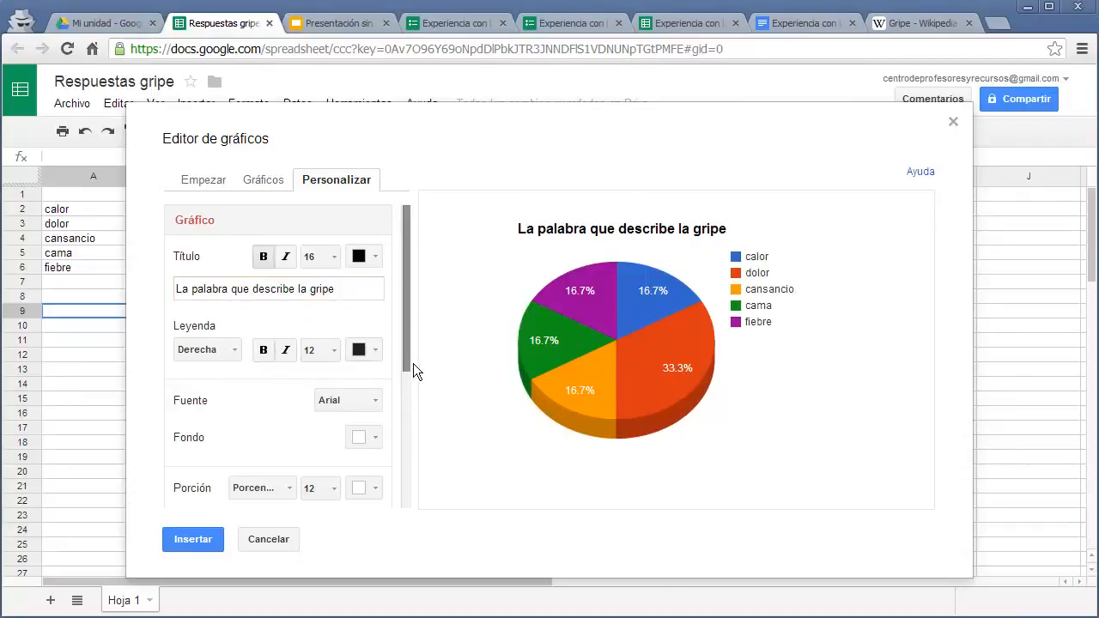
Step: Set the pie slice labels to Valor and insert the chart into the sheet
left_click_drag(412, 365, 404, 443)
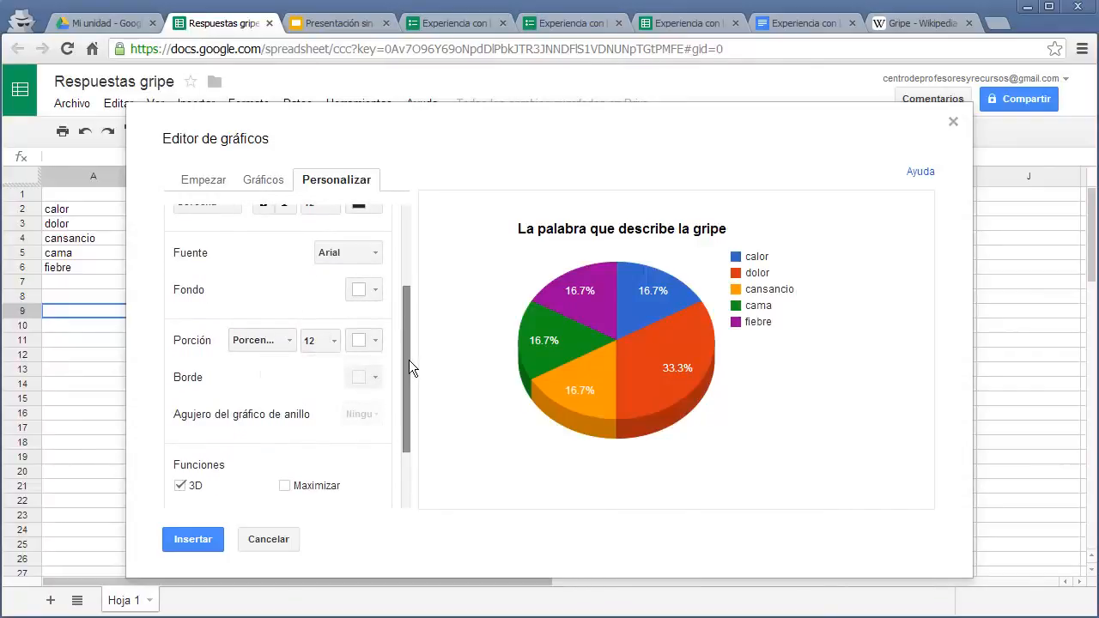
left_click(262, 340)
left_click(290, 395)
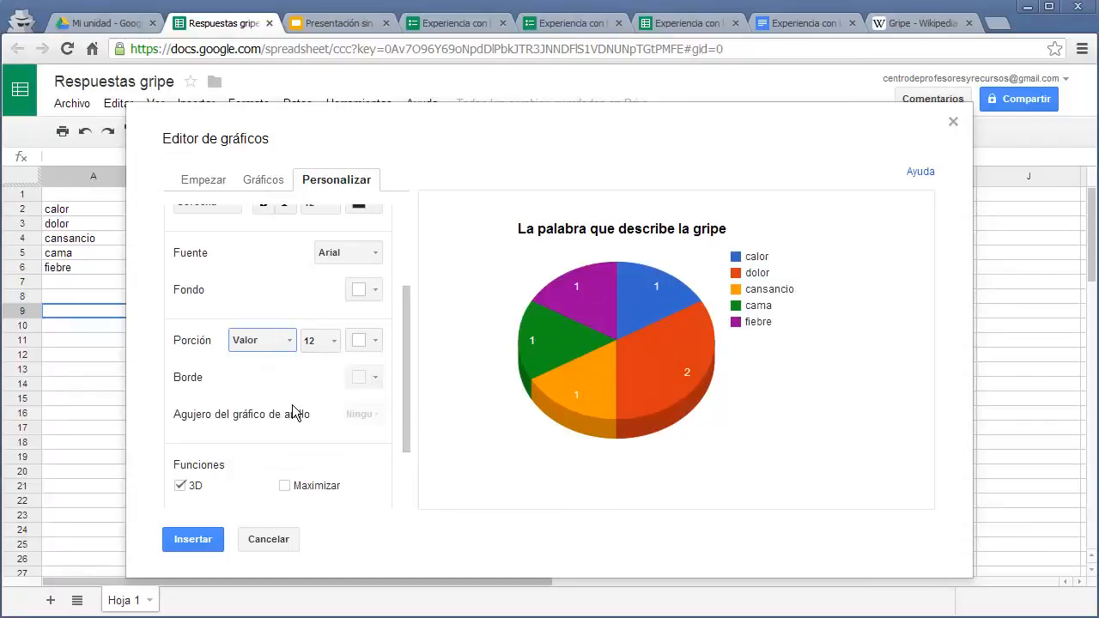
left_click_drag(415, 362, 404, 430)
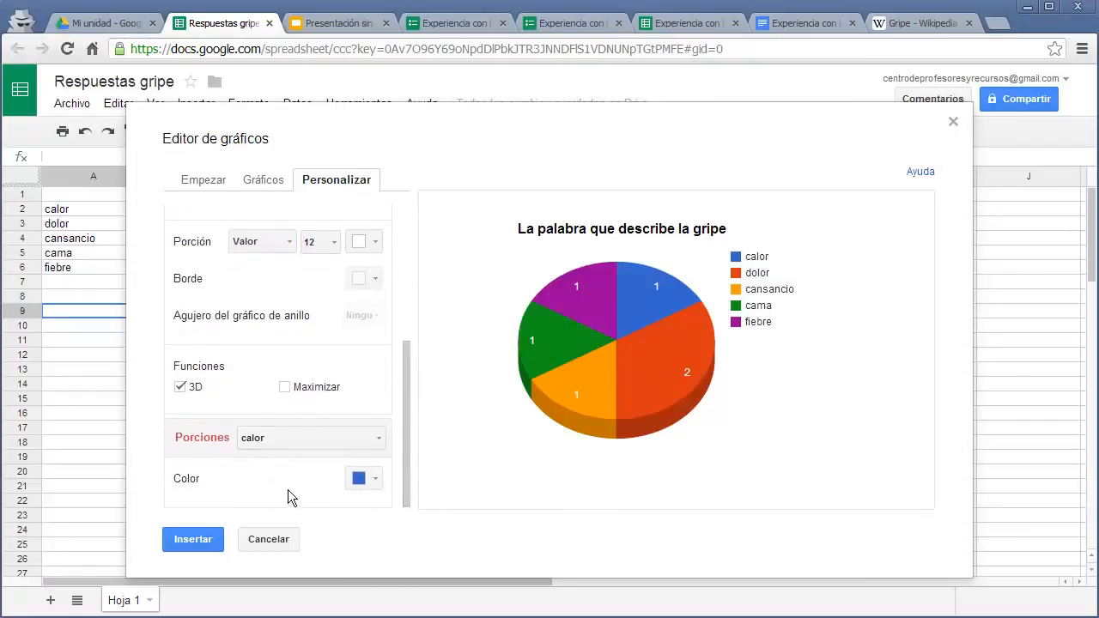
left_click(192, 539)
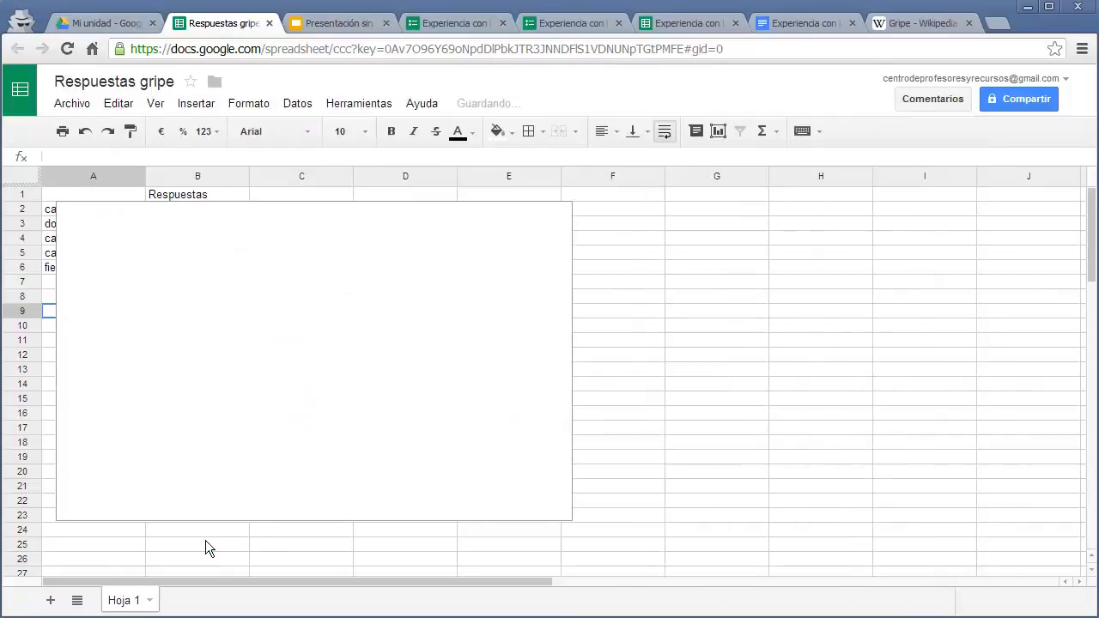
Step: Move the chart to the right of the data so columns A and B are uncovered, and copy it to the web clipboard
left_click(255, 220)
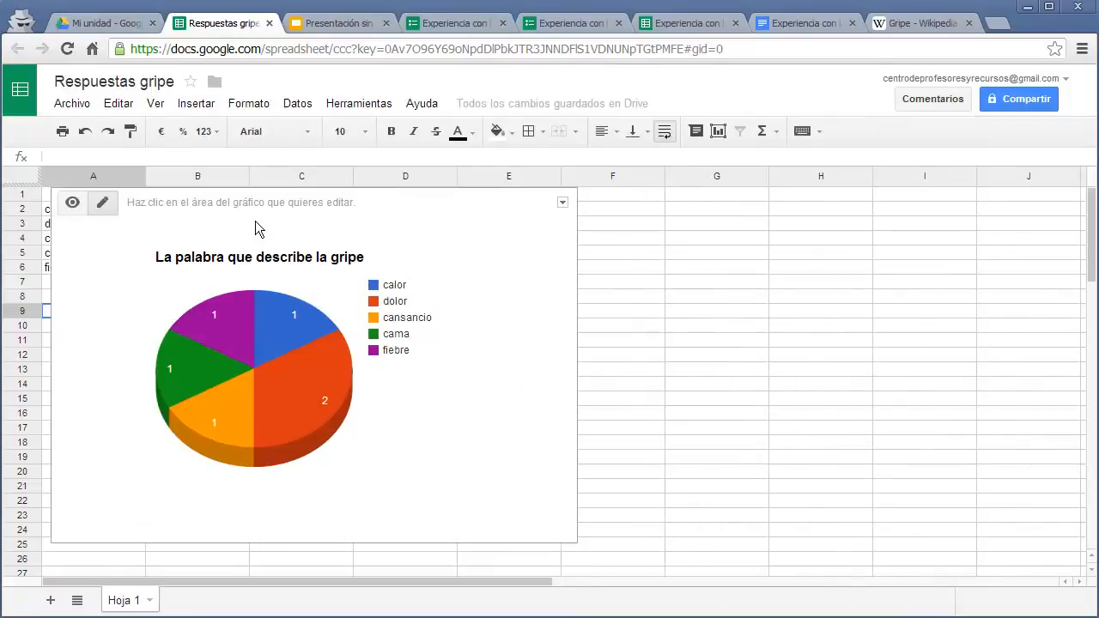
left_click_drag(378, 208, 625, 224)
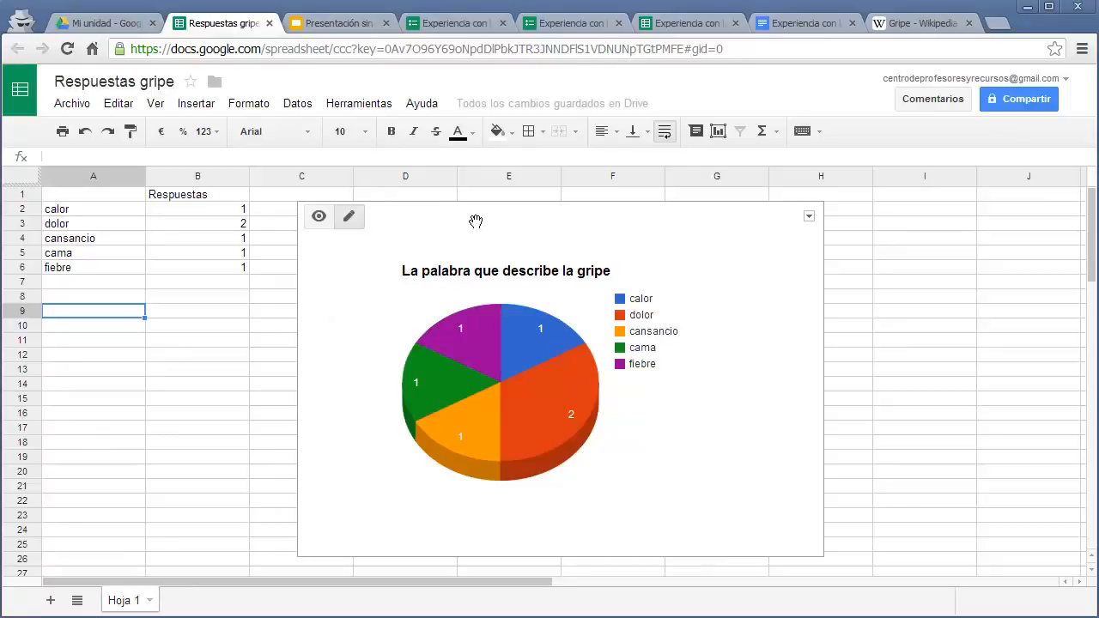
left_click(820, 221)
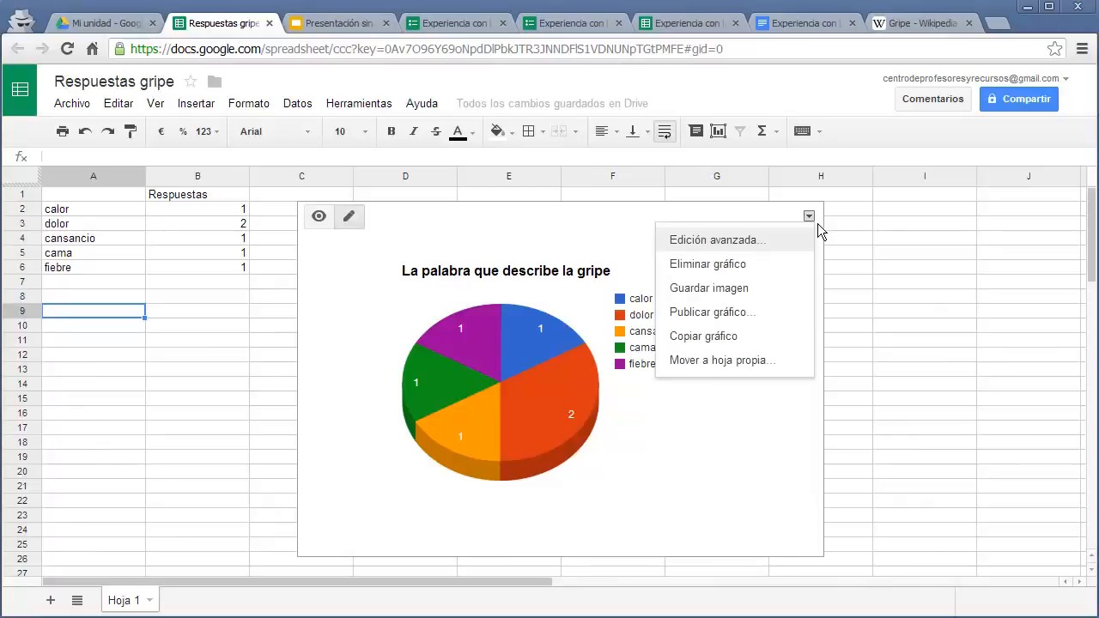
left_click(775, 340)
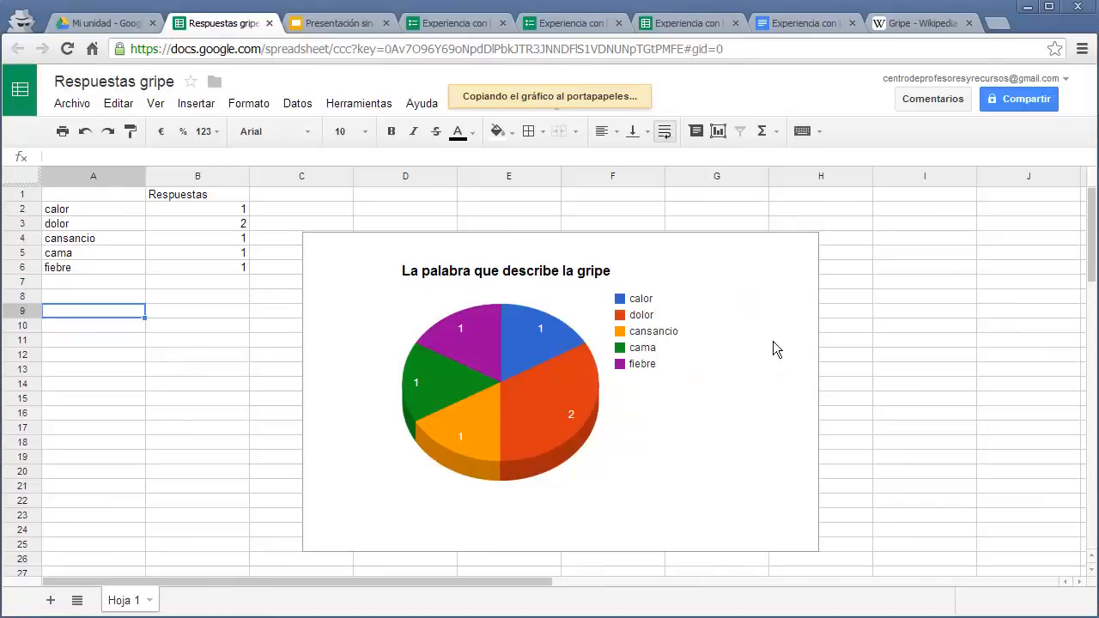
Step: Switch to the untitled presentation and paste the chart La palabra que describe la gripe from the web clipboard onto the slide
left_click(358, 29)
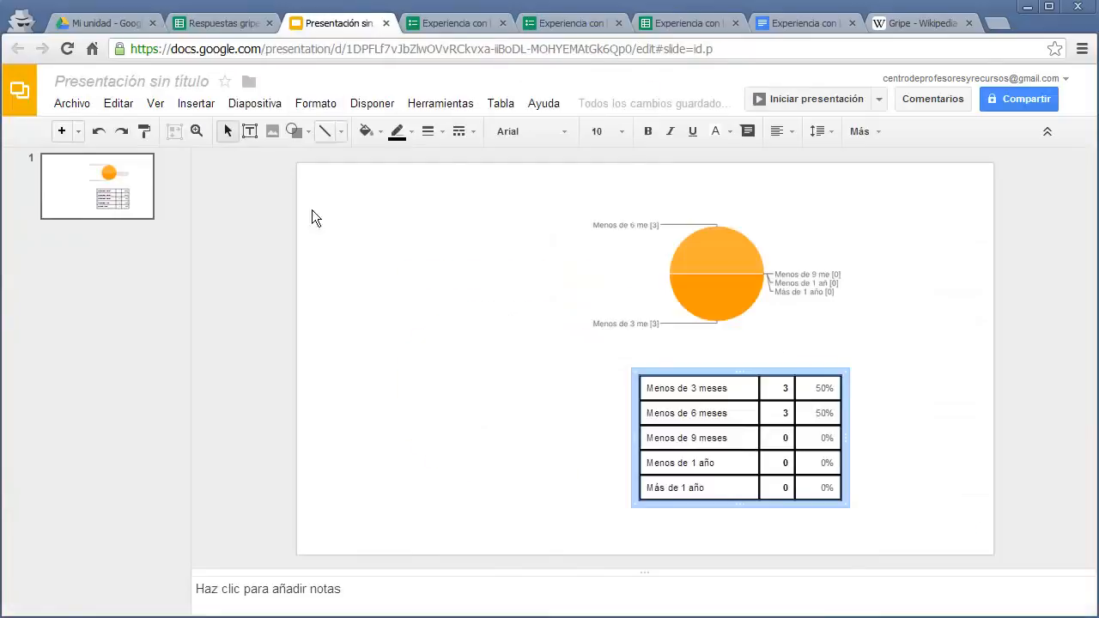
left_click(337, 247)
left_click(125, 109)
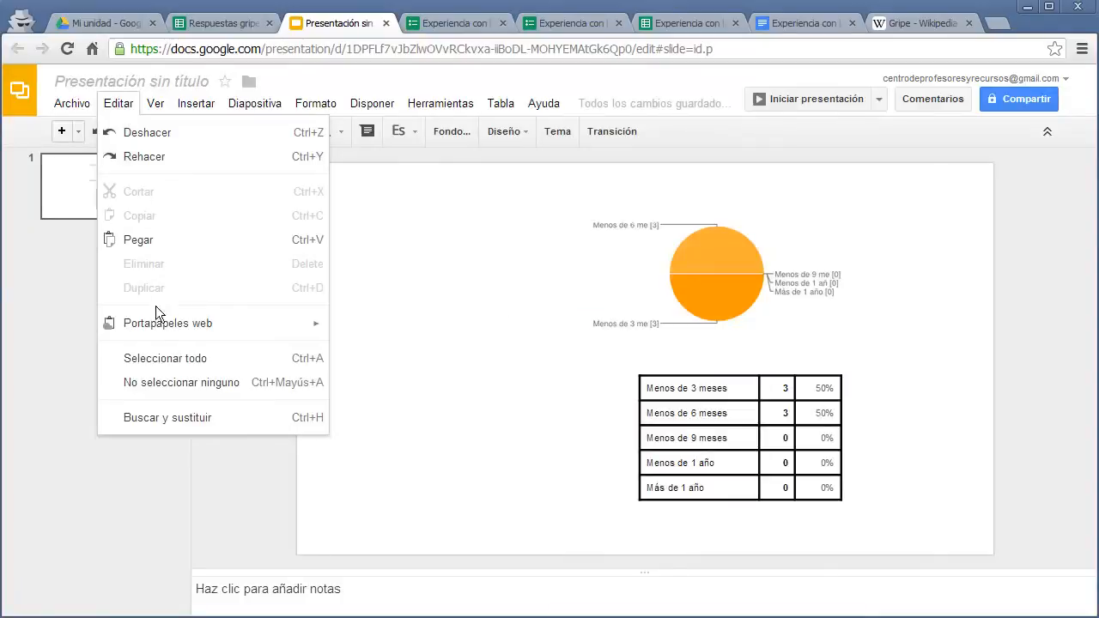
mouse_move(162, 336)
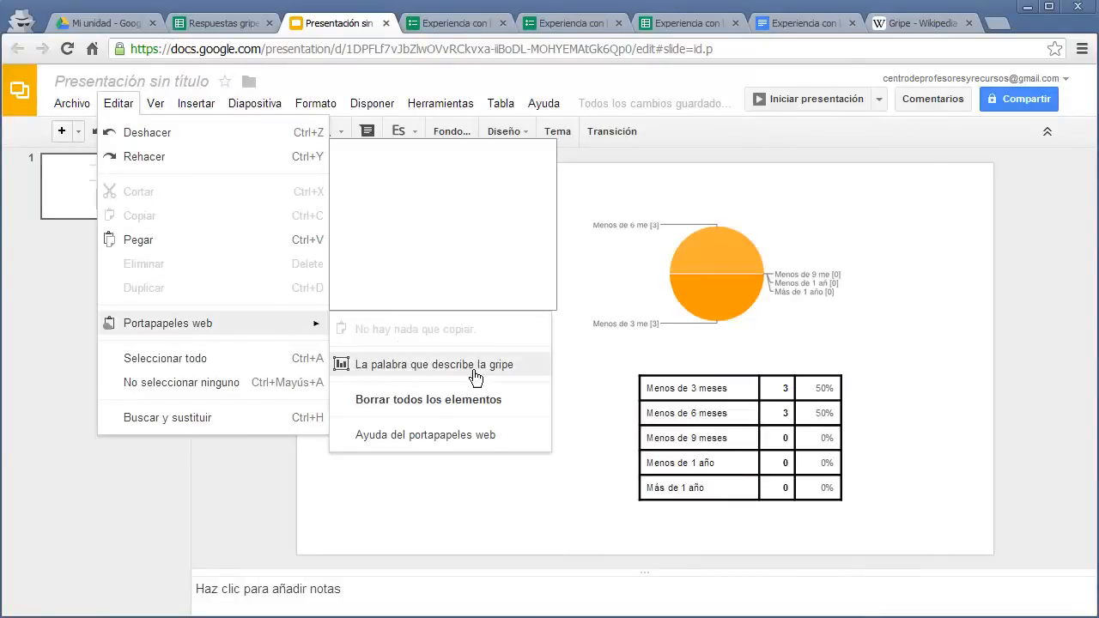
left_click(476, 378)
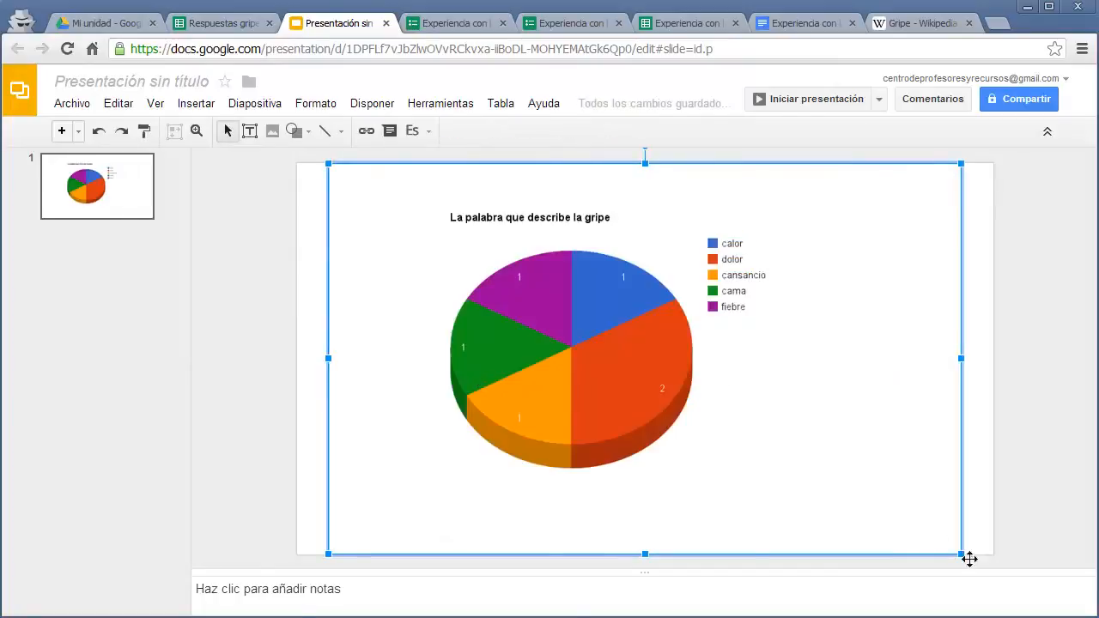
Step: Shrink and narrow the pasted chart and place it in the slide's lower-left area, beside the results table
left_click_drag(962, 555, 541, 427)
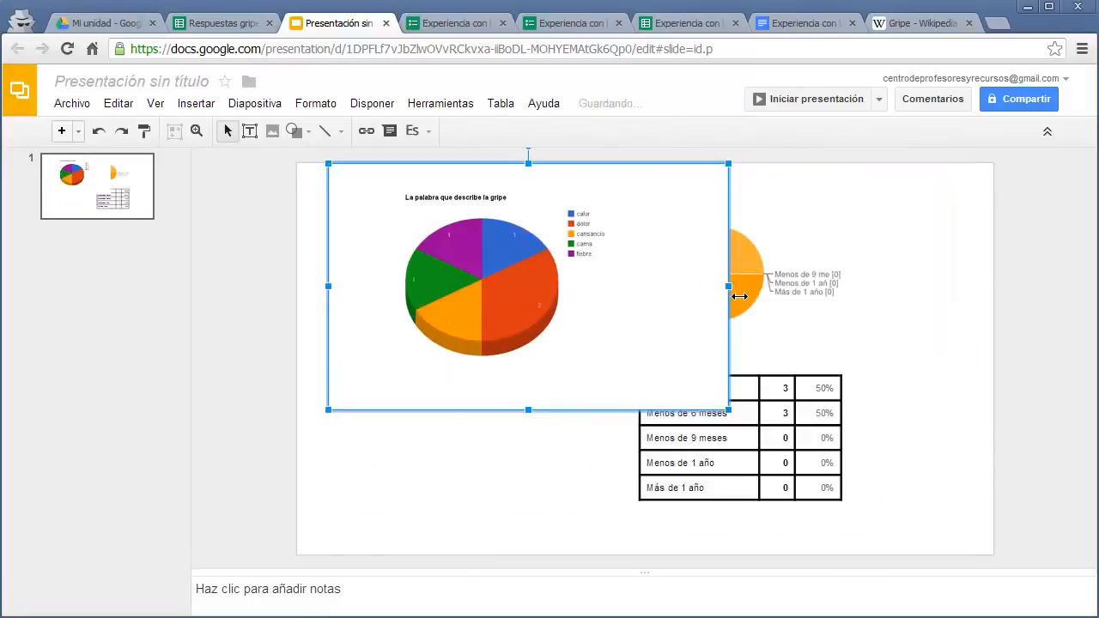
left_click_drag(726, 294, 644, 295)
left_click_drag(456, 301, 463, 470)
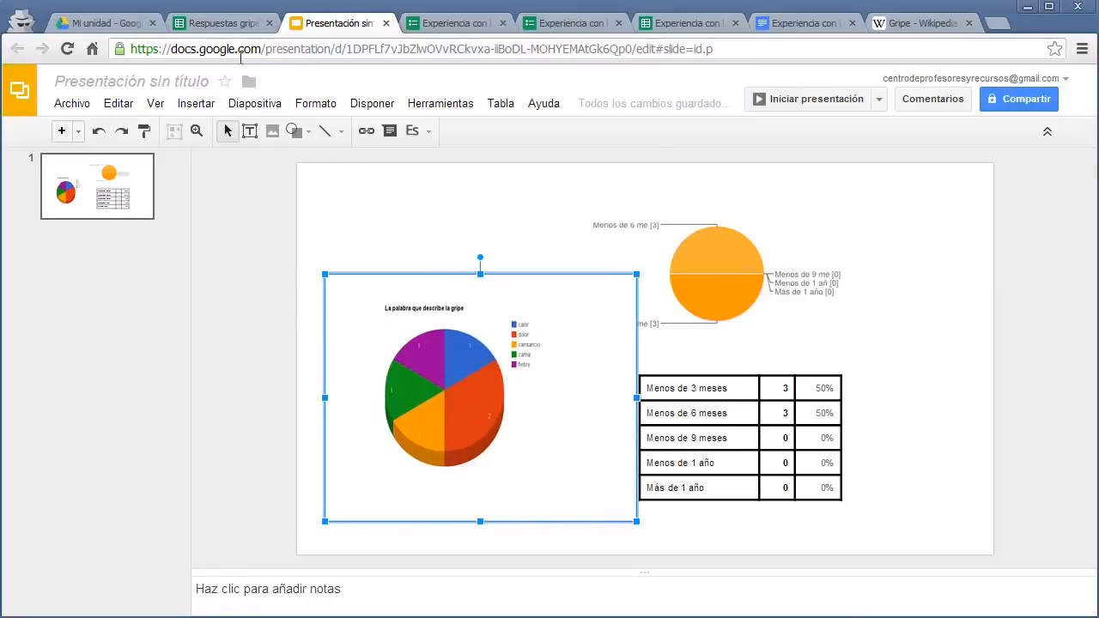
Step: Return to the Respuestas gripe spreadsheet and save its pie chart as an image
left_click(219, 23)
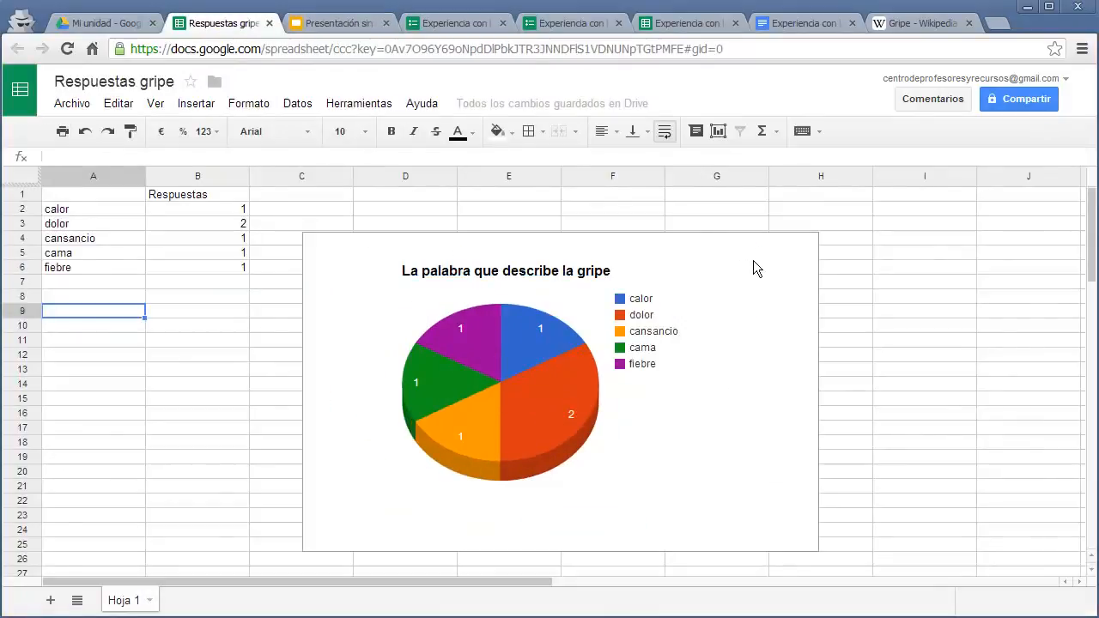
left_click(815, 255)
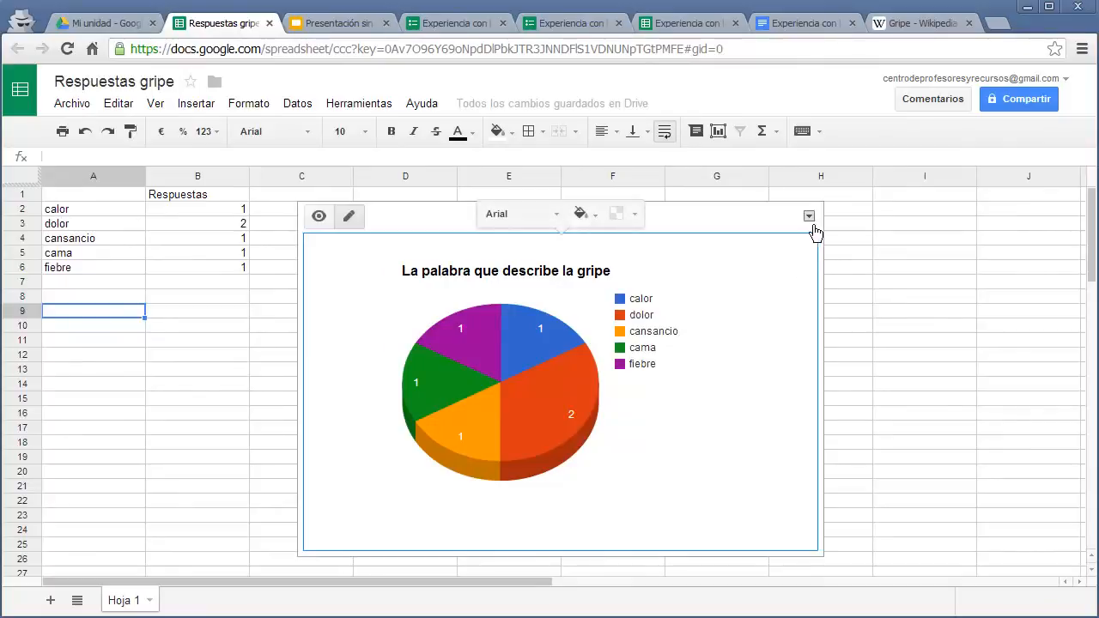
left_click(808, 217)
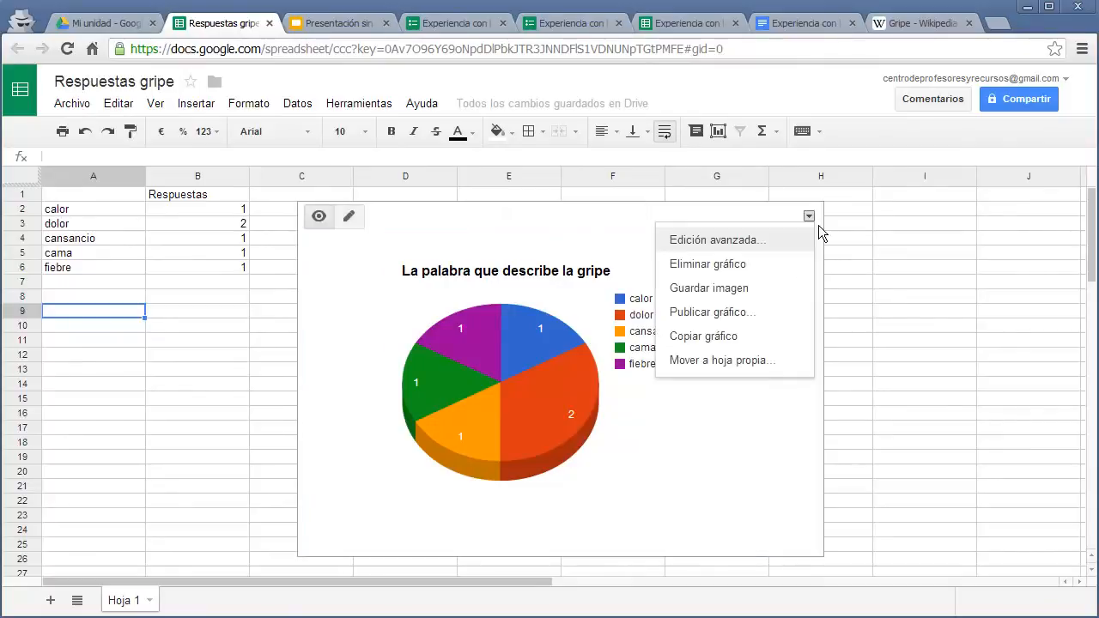
left_click(769, 292)
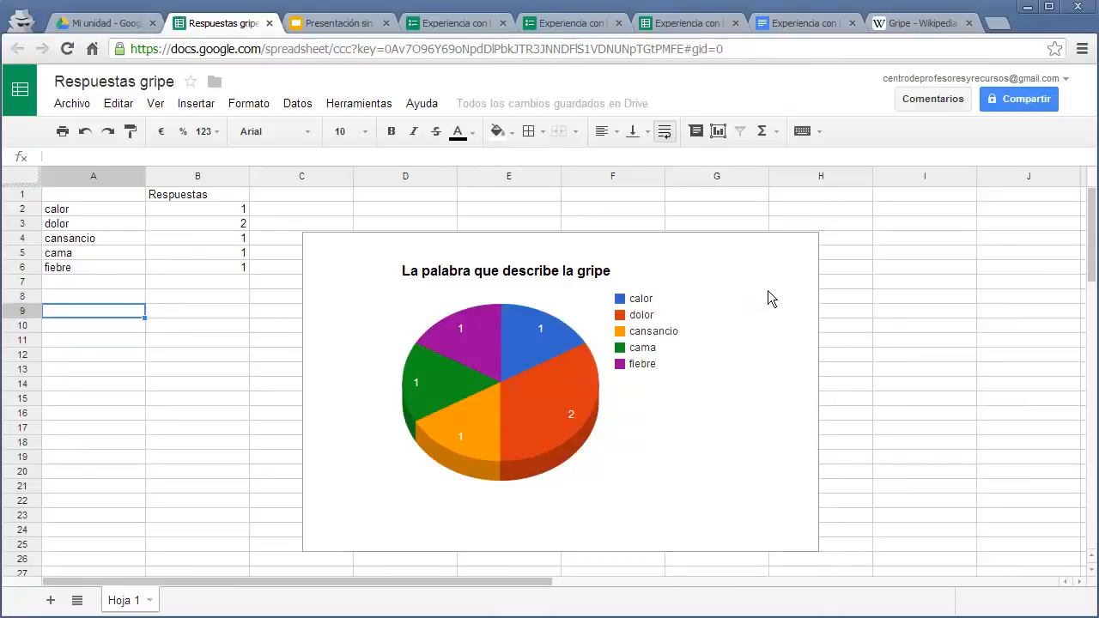
Step: Open the chart's publishing code, check the available publication formats, and close it
left_click(815, 253)
left_click(809, 217)
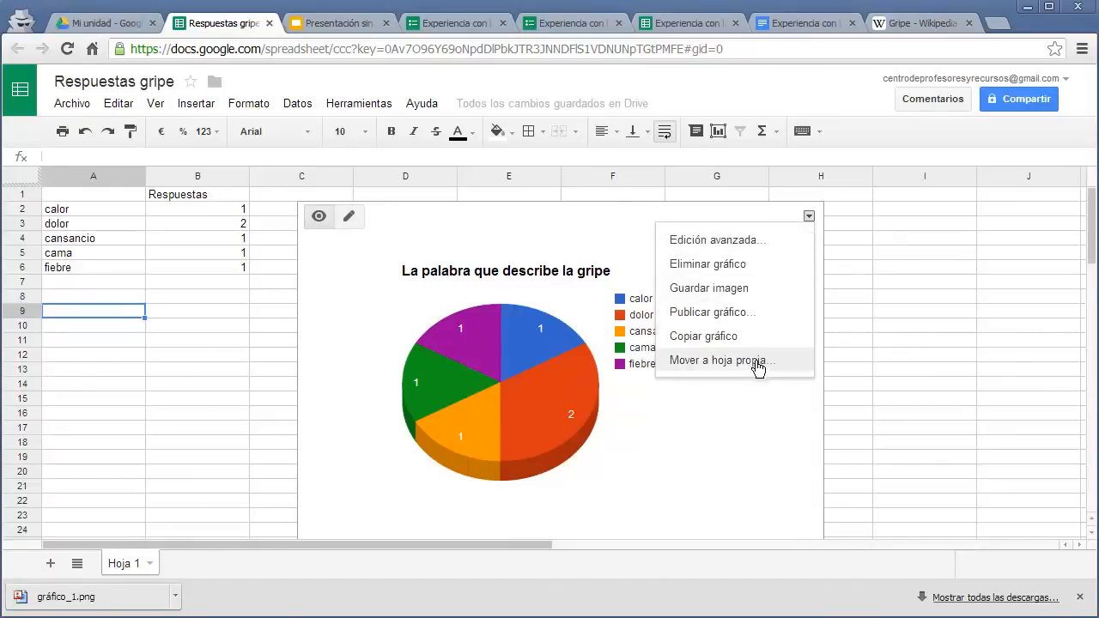
left_click(748, 314)
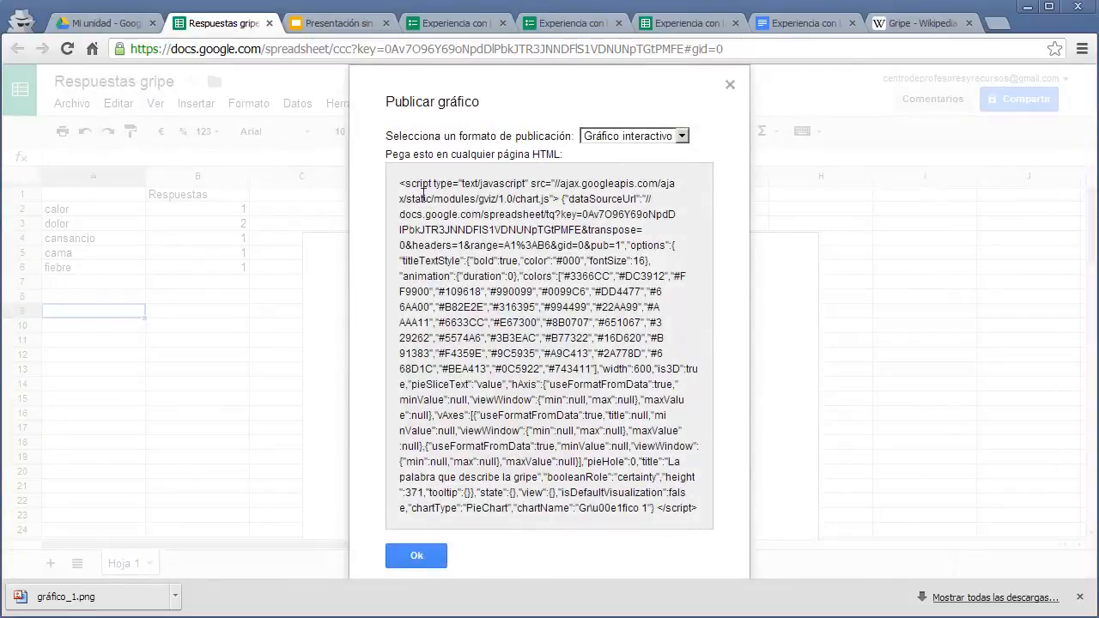
left_click(665, 136)
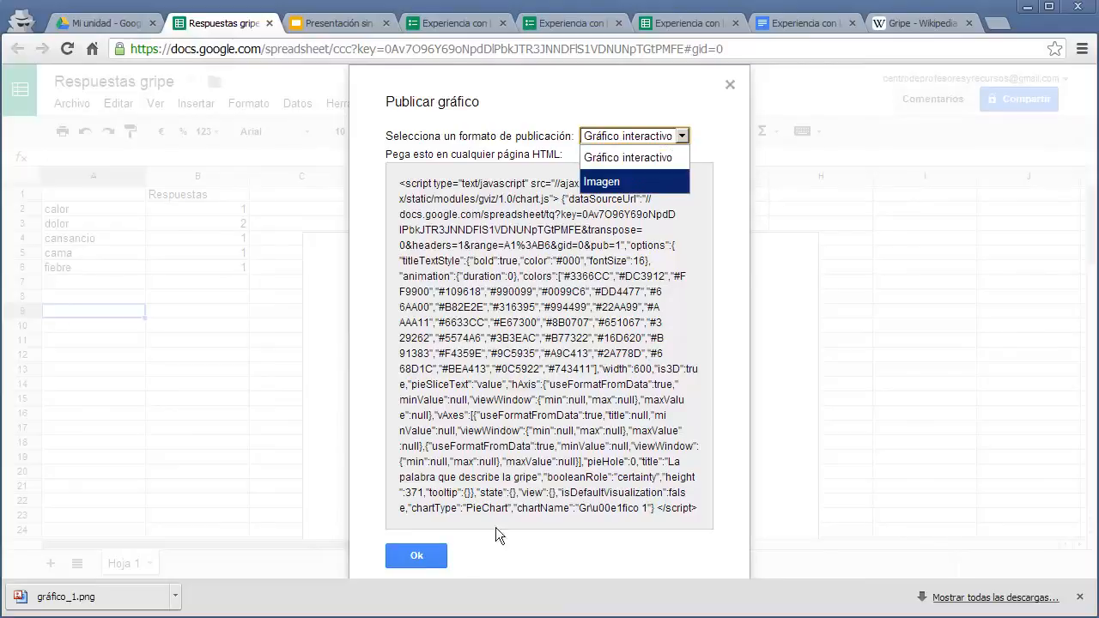
left_click(417, 556)
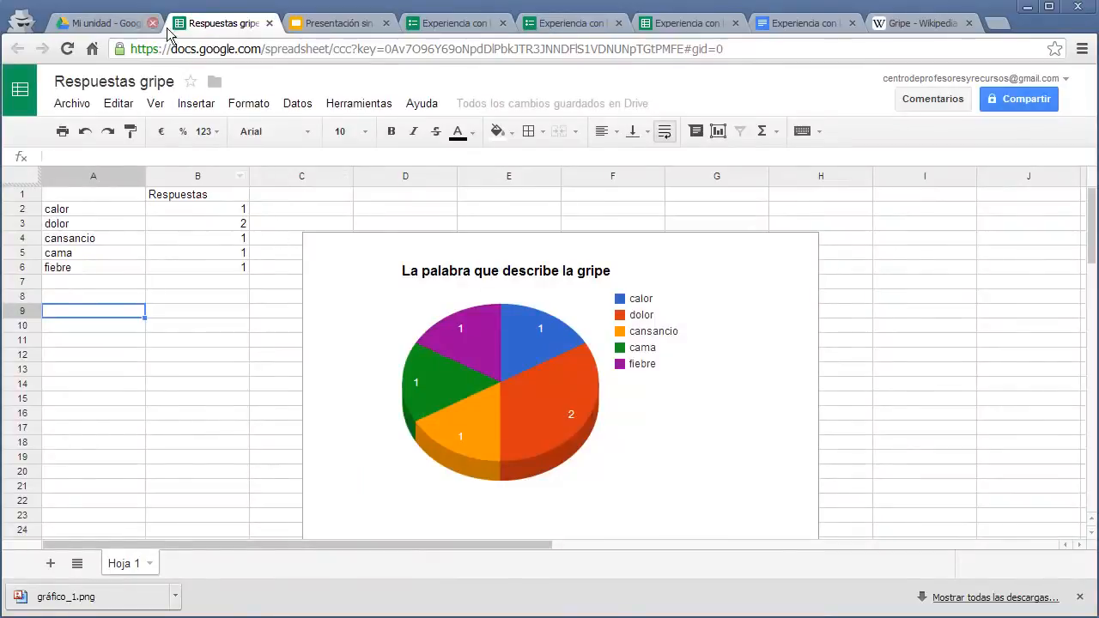
Step: Switch to the Drive file list to view the files stored in Mi unidad
left_click(105, 24)
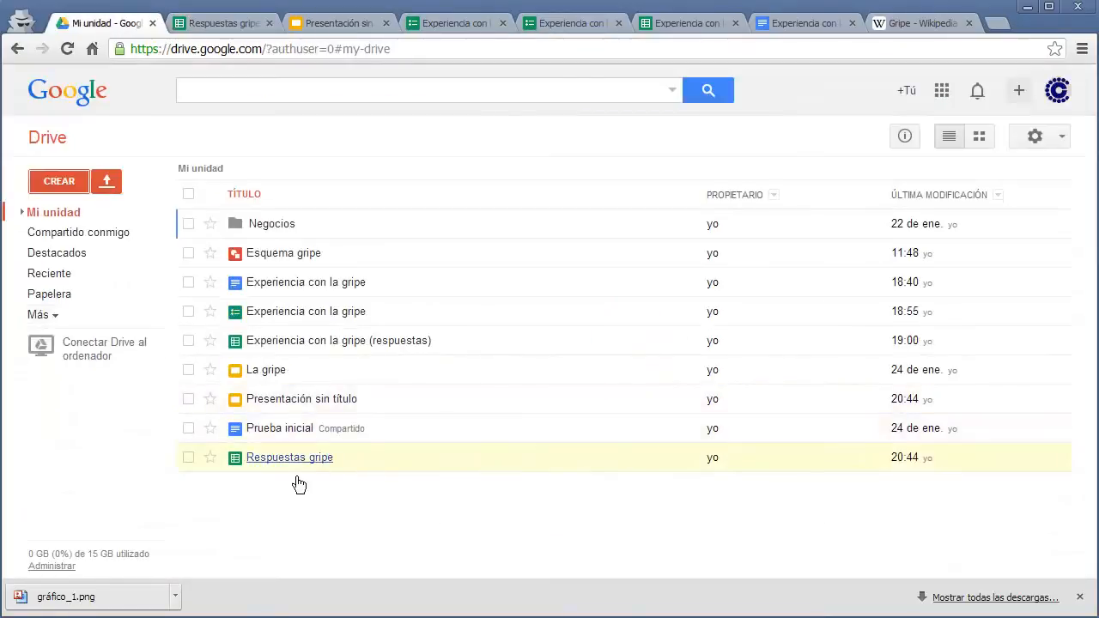